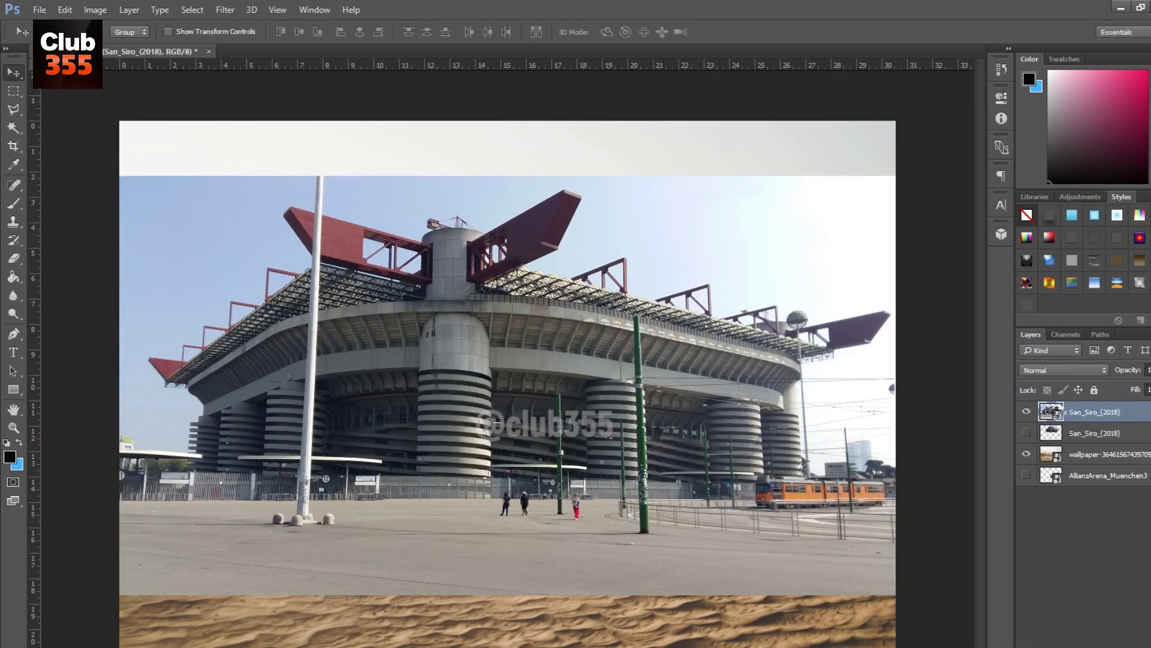
Step: Open the San_Siro_(2018) smart object from the Layers panel in its own document tab
{"action": "double_click", "coordinate": [1061, 414]}
{"action": "scroll", "coordinate": [520, 523], "scroll_direction": "up", "scroll_amount": 1}
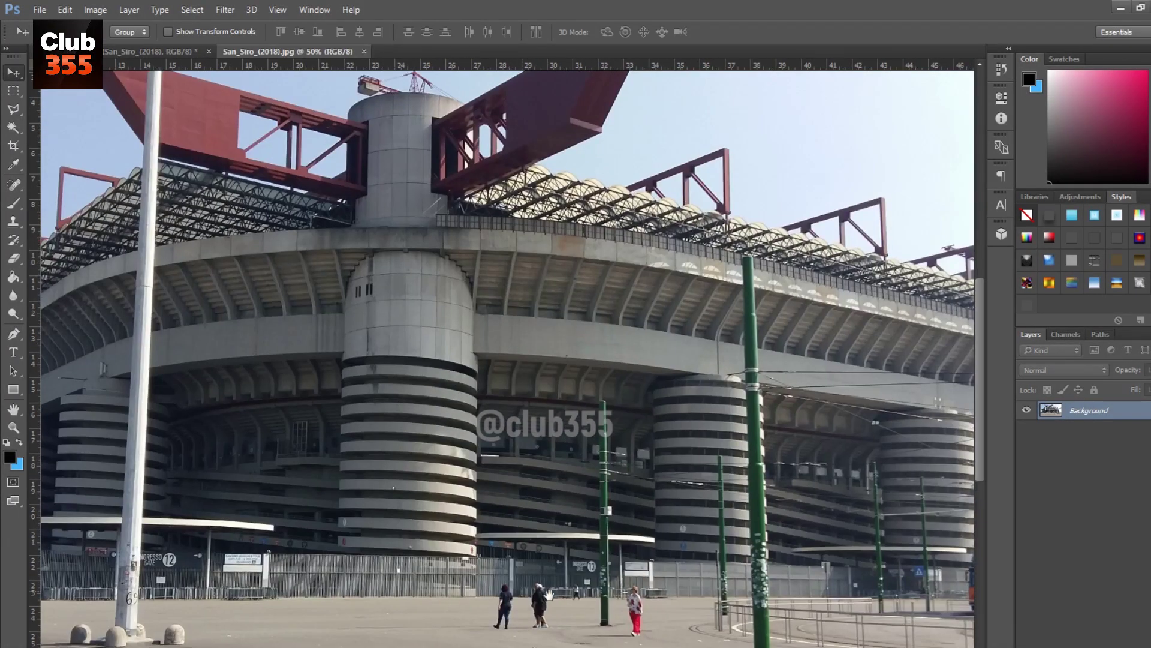
Step: With the Polygonal Lasso, trace points along the pillar edge up to the roof's top corner
{"action": "scroll", "coordinate": [521, 528], "scroll_direction": "up", "scroll_amount": 3}
{"action": "key", "text": "l"}
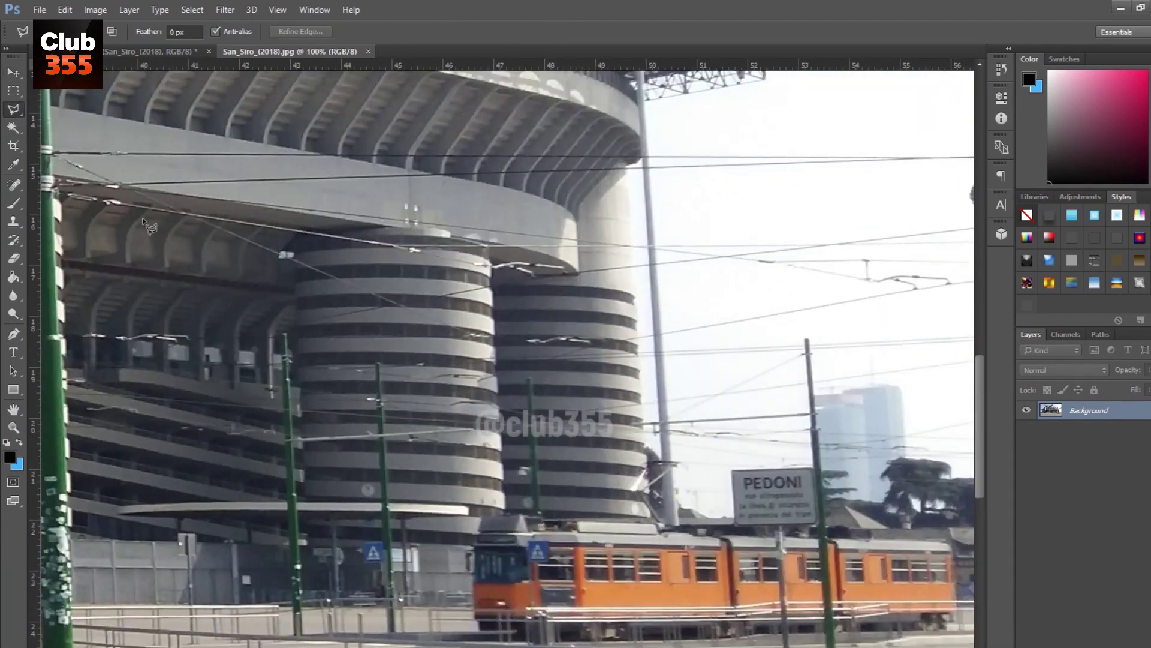
{"action": "left_click", "coordinate": [626, 182]}
{"action": "left_click", "coordinate": [645, 165]}
{"action": "scroll", "coordinate": [659, 240], "scroll_direction": "up", "scroll_amount": 4}
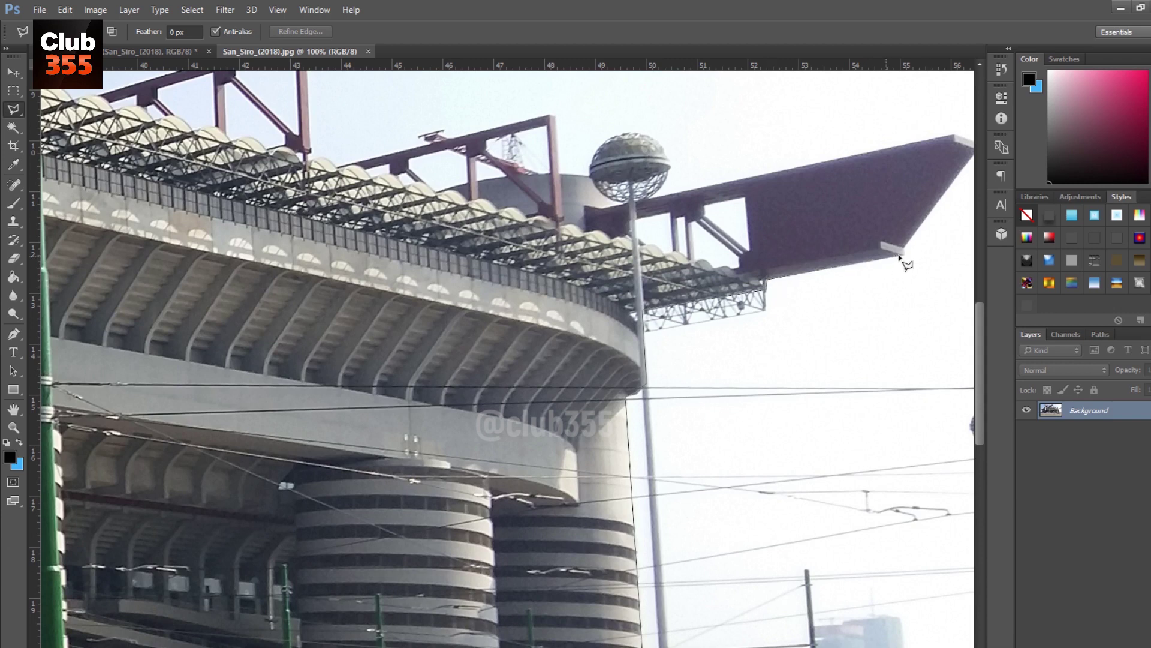
{"action": "left_click", "coordinate": [904, 250]}
{"action": "scroll", "coordinate": [904, 250], "scroll_direction": "right", "scroll_amount": 2}
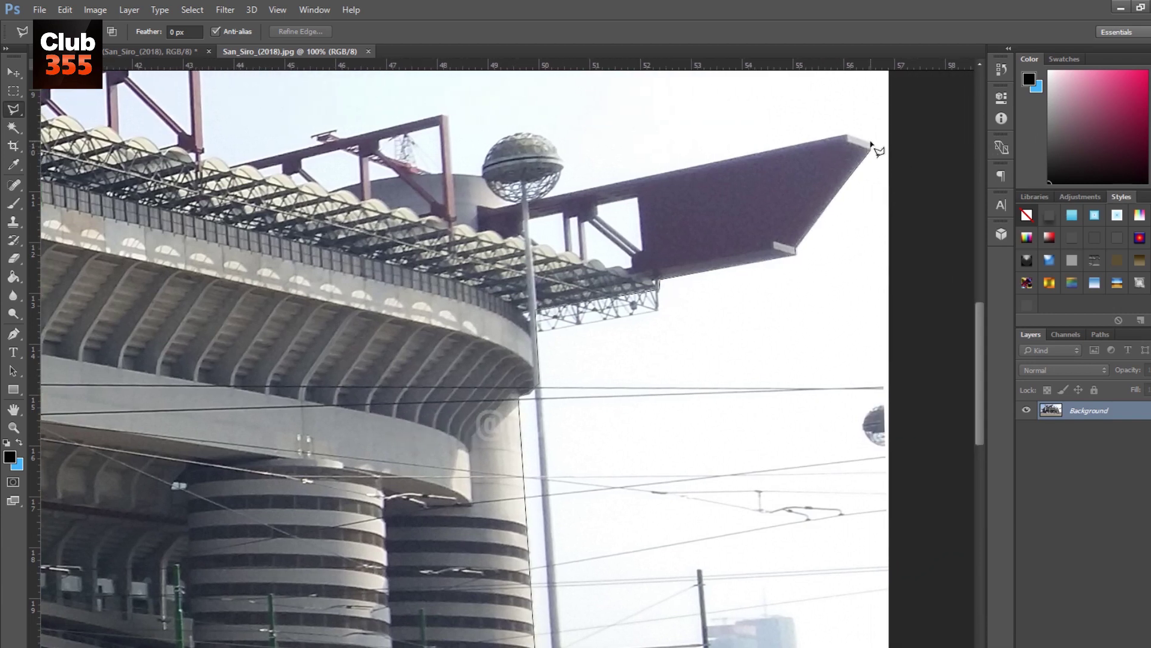
{"action": "left_click", "coordinate": [847, 138]}
{"action": "scroll", "coordinate": [468, 177], "scroll_direction": "left", "scroll_amount": 1}
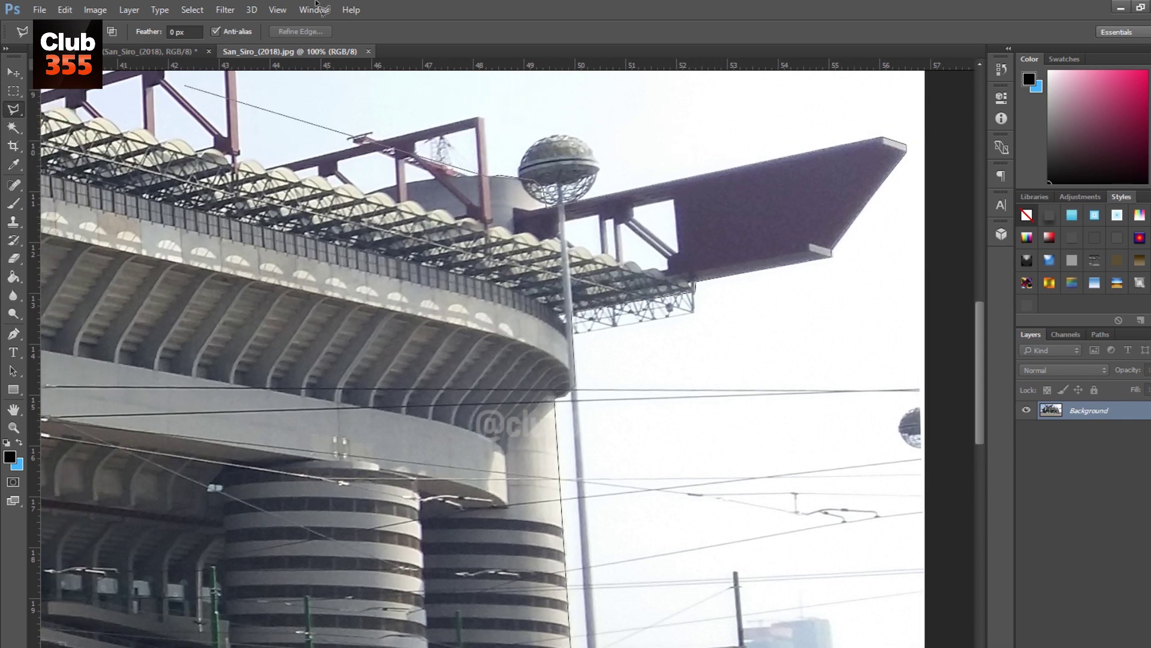
{"action": "scroll", "coordinate": [474, 180], "scroll_direction": "up", "scroll_amount": 1}
Step: Continue the outline along the red beam to the red frame's corners, removing one misplaced point
{"action": "left_click", "coordinate": [478, 191]}
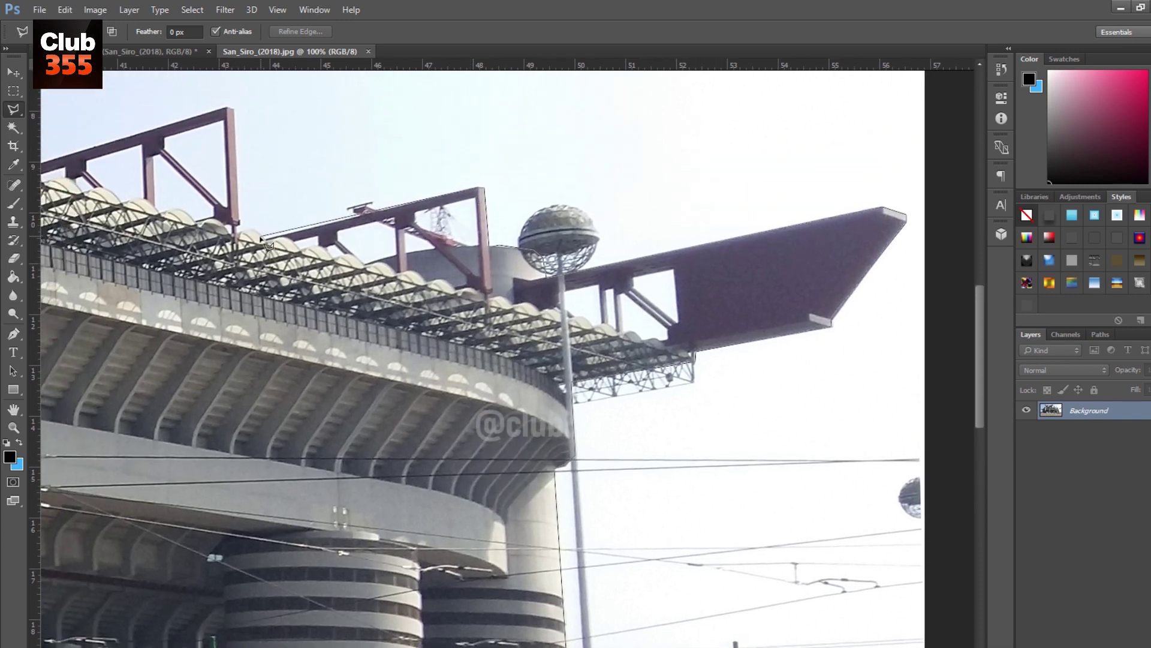
{"action": "left_click", "coordinate": [232, 110]}
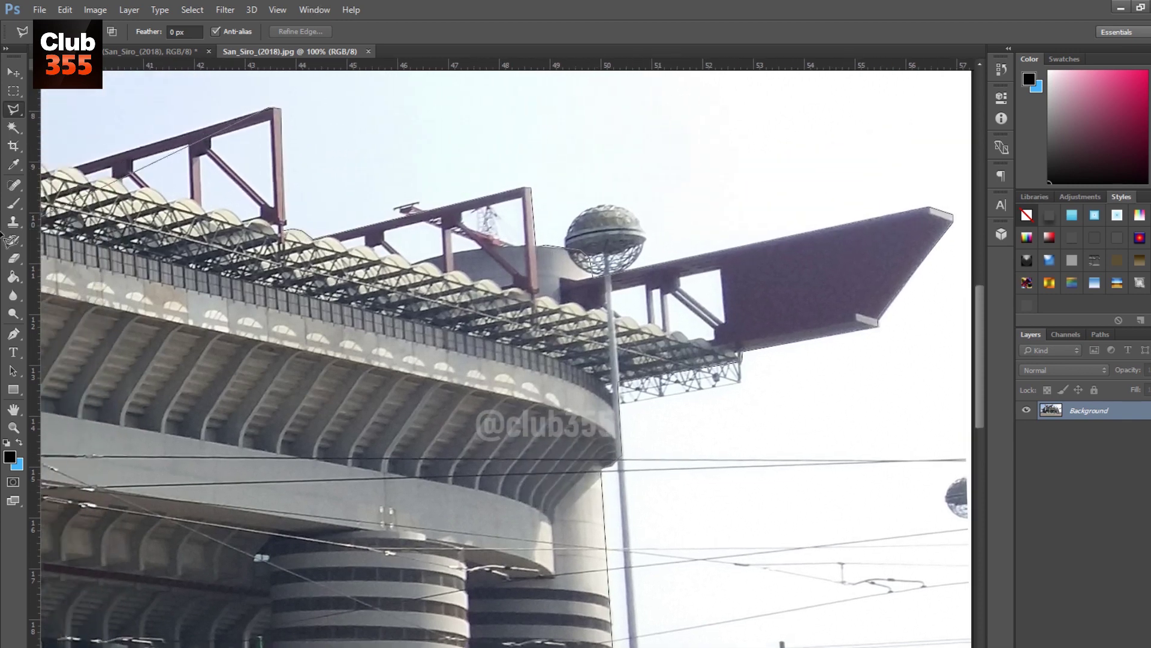
{"action": "scroll", "coordinate": [359, 239], "scroll_direction": "left", "scroll_amount": 10}
{"action": "scroll", "coordinate": [479, 330], "scroll_direction": "up", "scroll_amount": 5}
{"action": "key", "text": "Escape"}
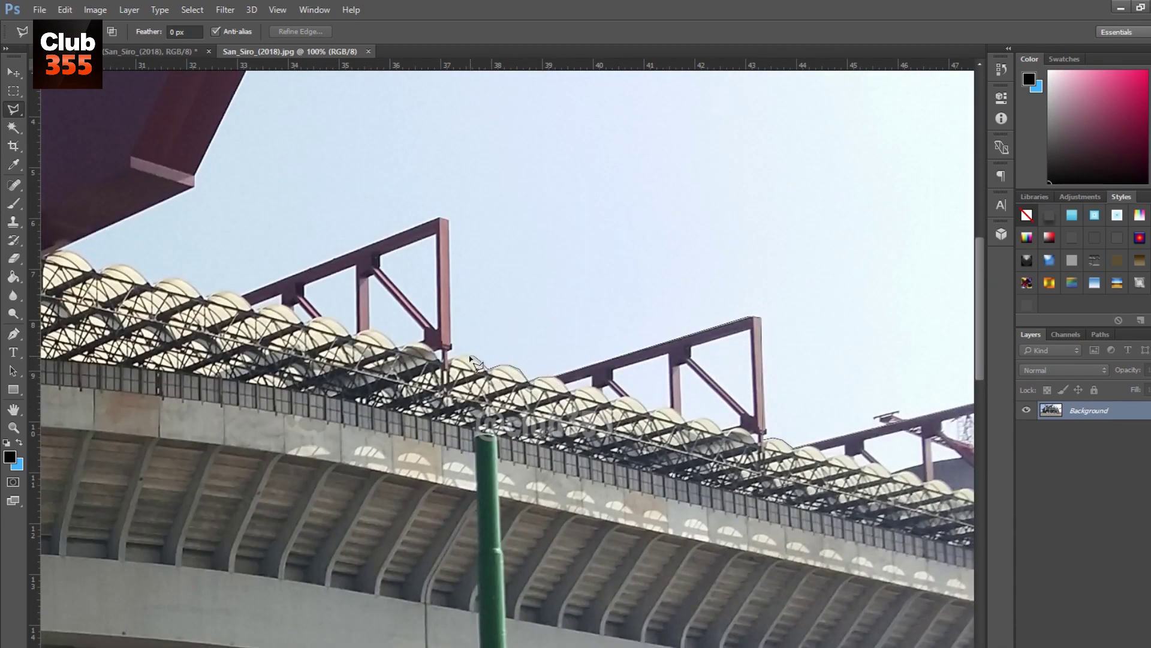
{"action": "left_click", "coordinate": [433, 218]}
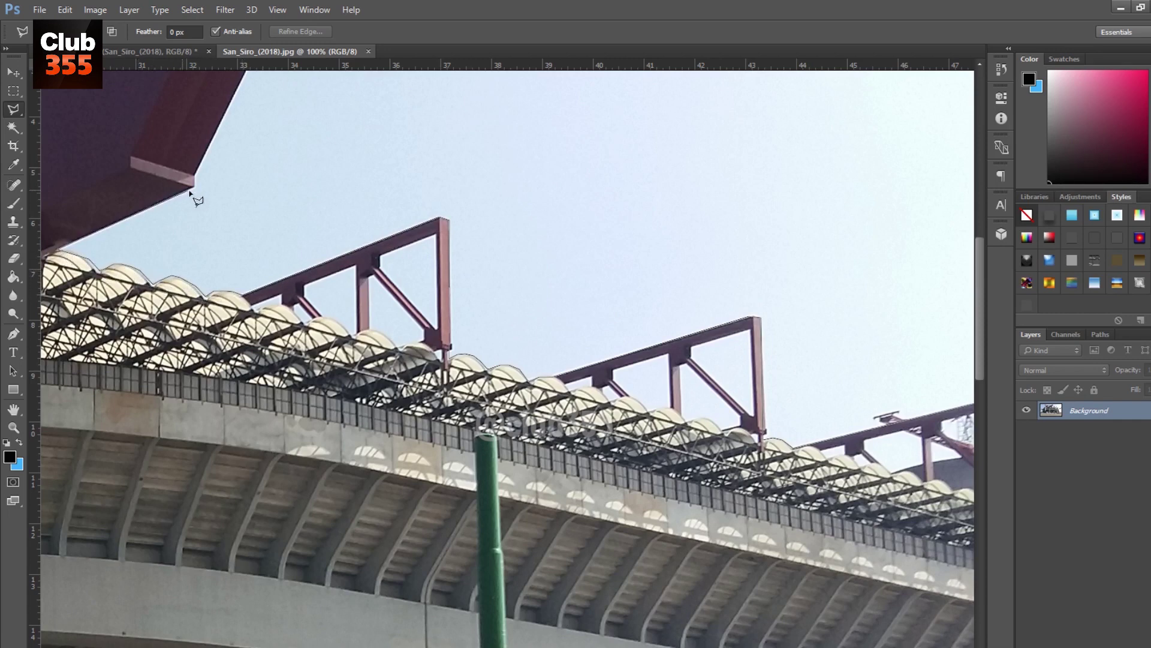
{"action": "left_click_drag", "start_coordinate": [220, 135], "coordinate": [338, 336]}
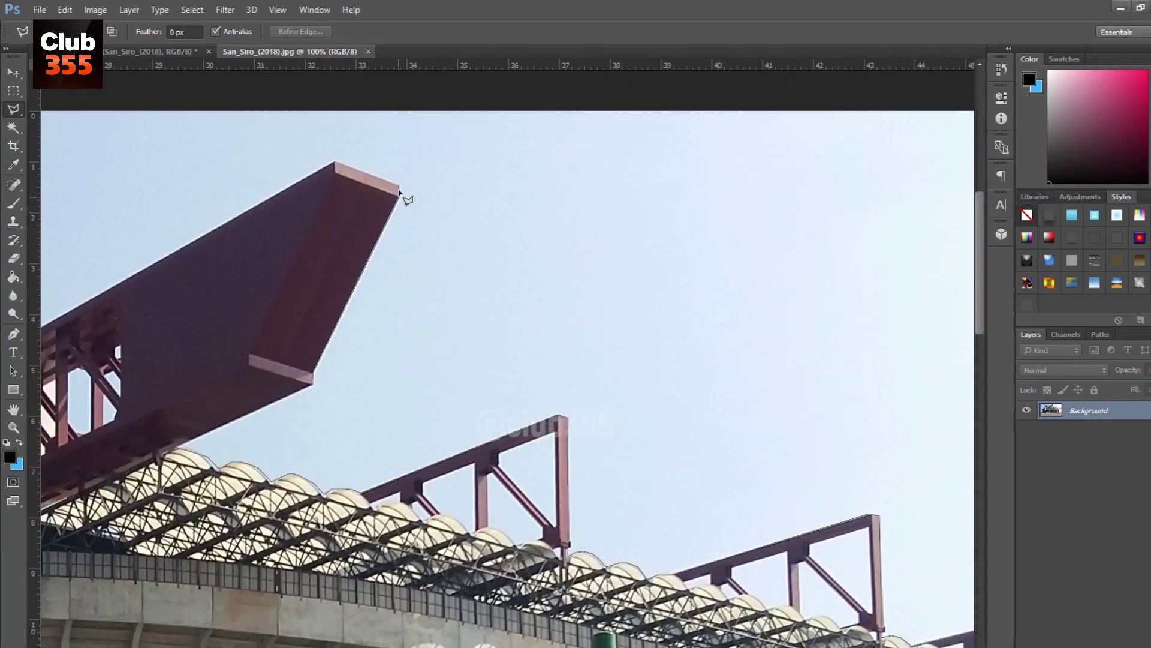
{"action": "left_click_drag", "start_coordinate": [106, 292], "coordinate": [625, 282]}
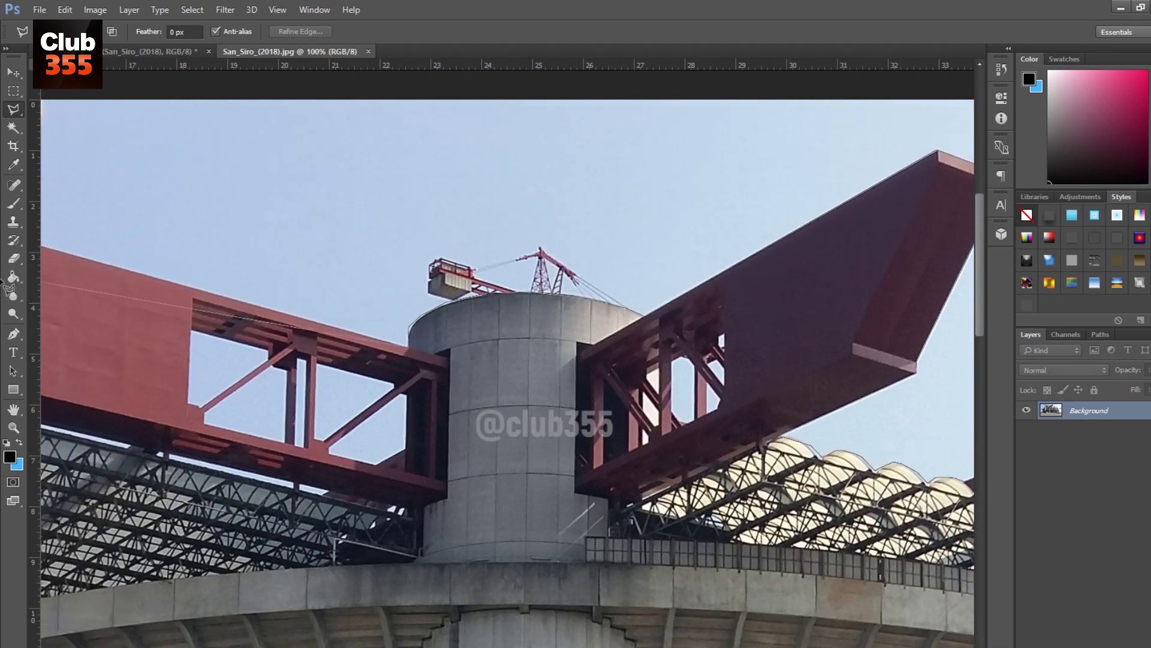
Step: Extend the outline to the left beam's tip, along the left roof frames and down to the gates
{"action": "left_click_drag", "start_coordinate": [324, 348], "coordinate": [628, 395]}
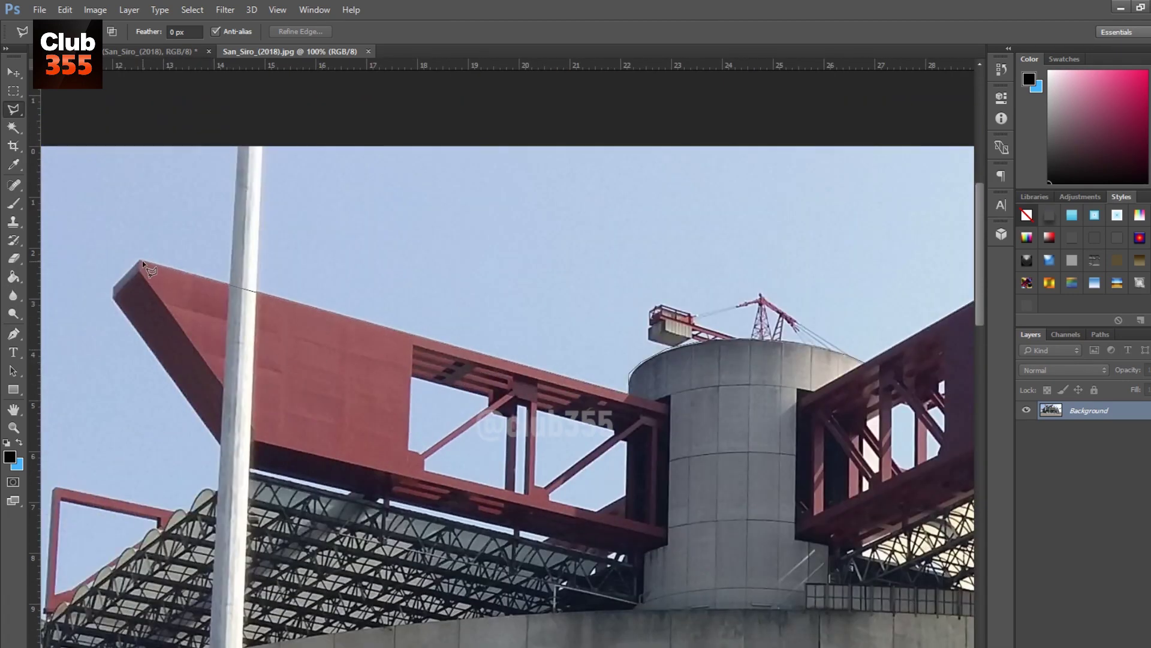
{"action": "left_click", "coordinate": [112, 298]}
{"action": "left_click_drag", "start_coordinate": [55, 498], "coordinate": [529, 509]}
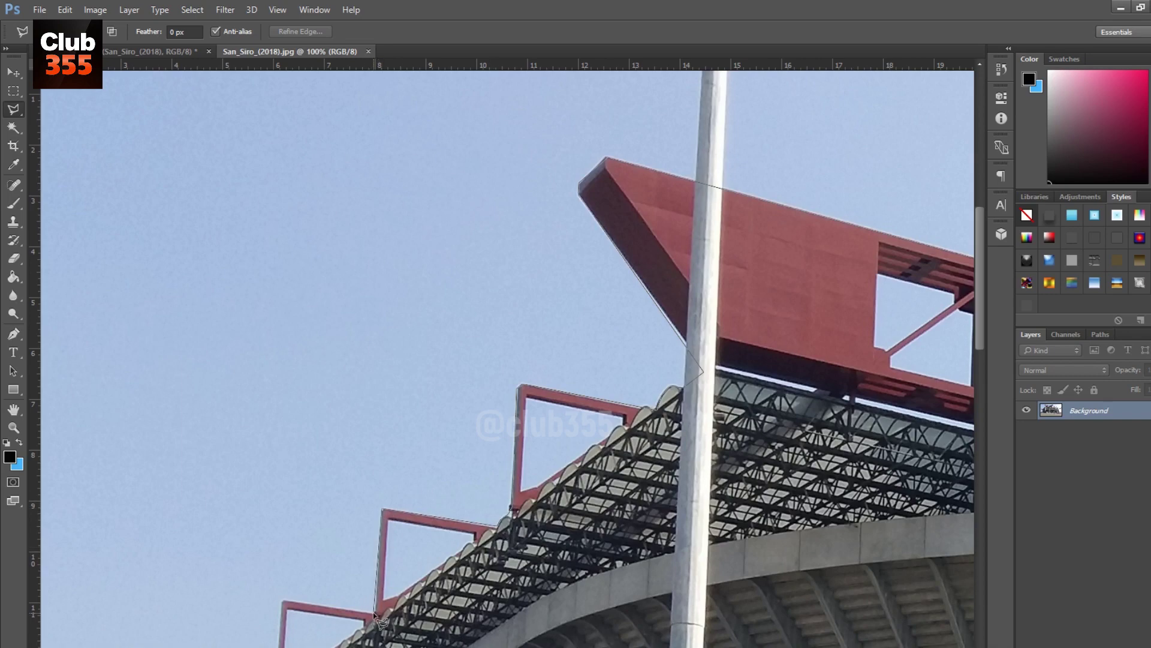
{"action": "left_click_drag", "start_coordinate": [690, 389], "coordinate": [436, 385]}
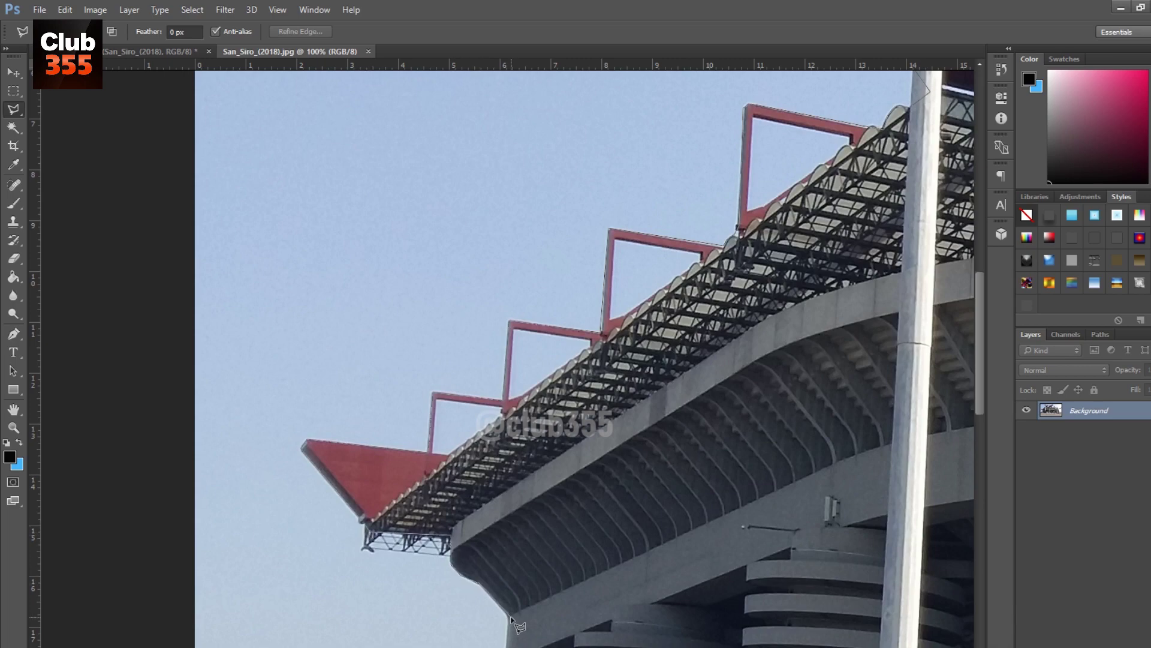
{"action": "scroll", "coordinate": [506, 498], "scroll_direction": "down", "scroll_amount": 5}
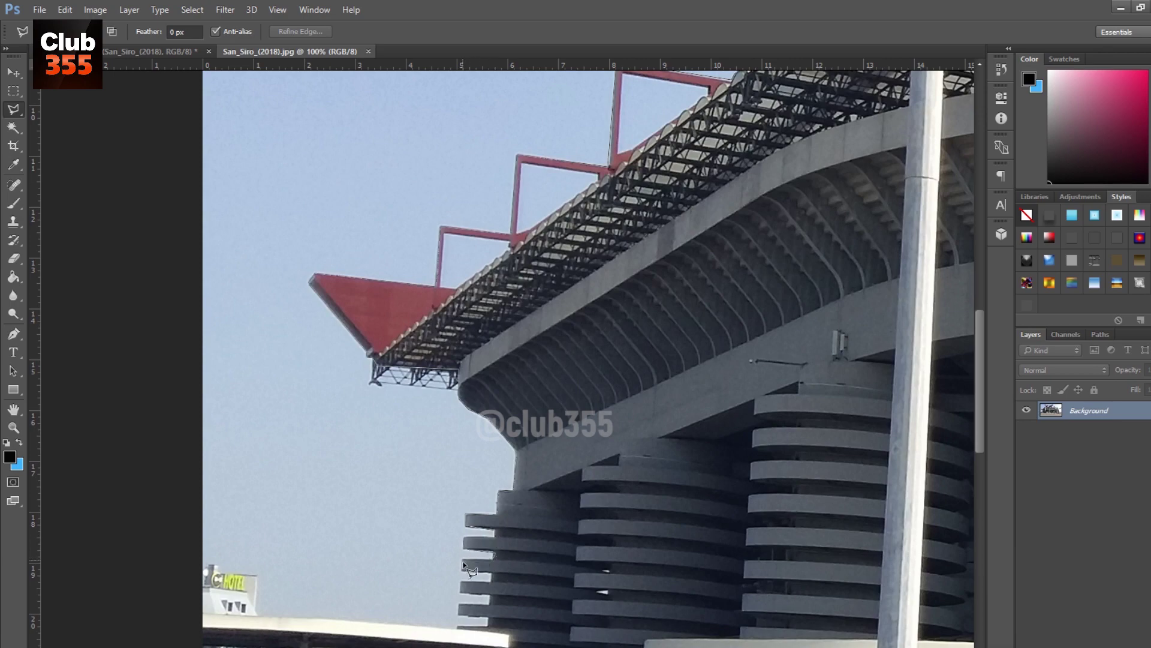
{"action": "left_click_drag", "start_coordinate": [466, 566], "coordinate": [465, 439]}
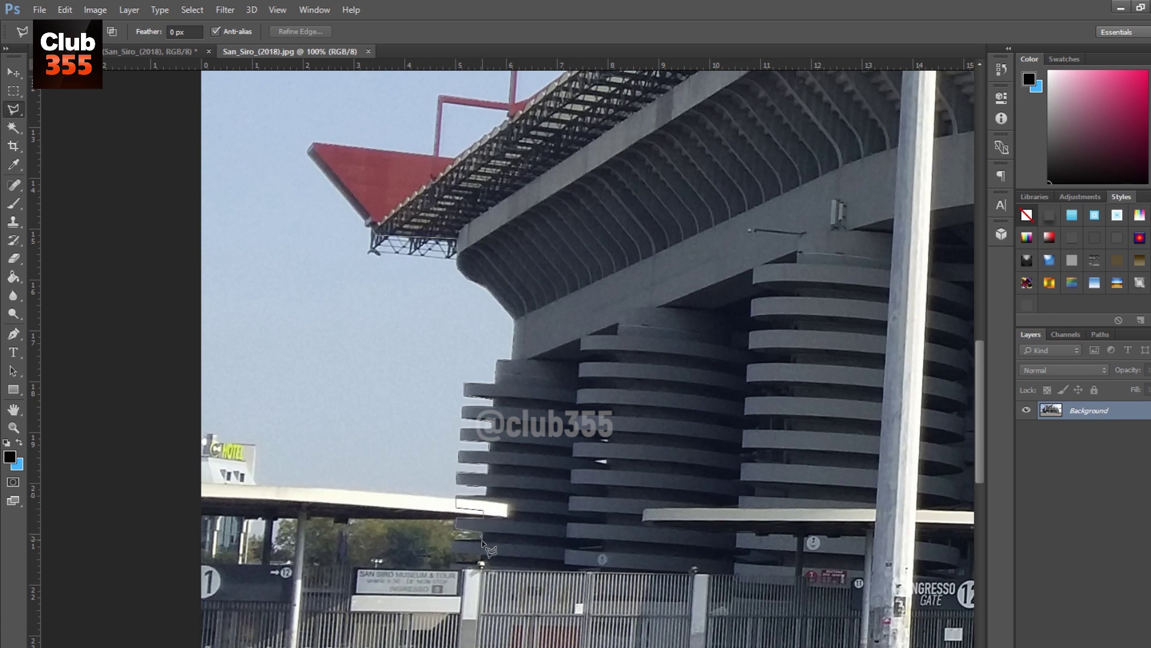
Step: Carry the outline along the stadium's right side by the tram and close the selection
{"action": "scroll", "coordinate": [503, 633], "scroll_direction": "right", "scroll_amount": 2}
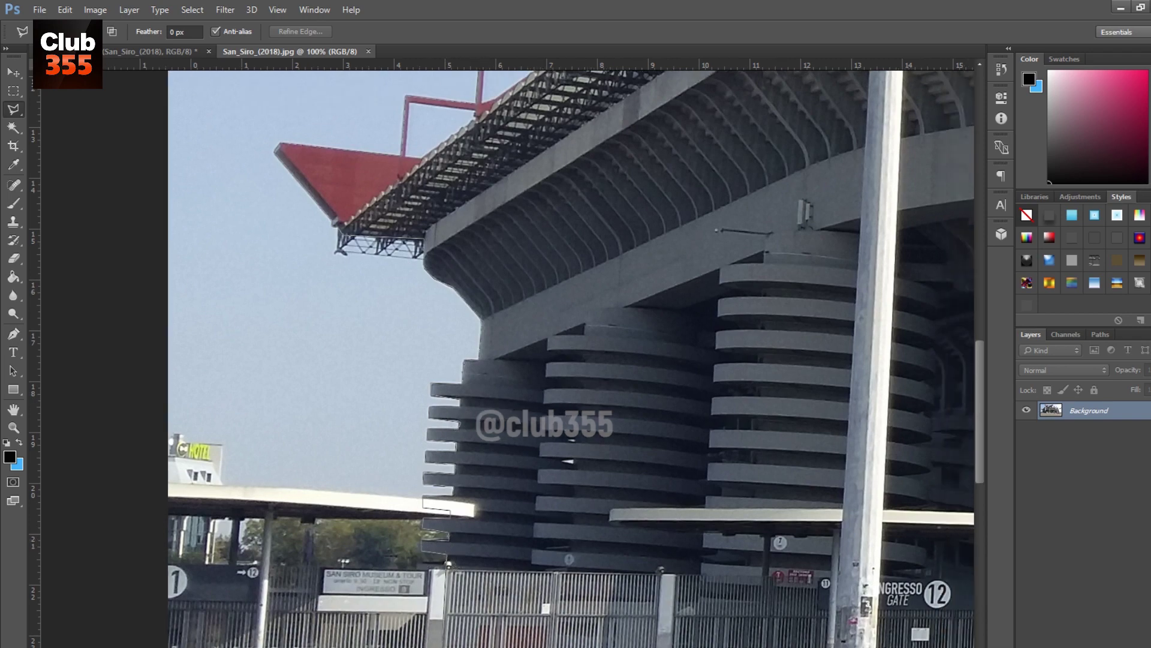
{"action": "scroll", "coordinate": [540, 631], "scroll_direction": "right", "scroll_amount": 3}
{"action": "scroll", "coordinate": [600, 630], "scroll_direction": "right", "scroll_amount": 3}
{"action": "scroll", "coordinate": [690, 628], "scroll_direction": "right", "scroll_amount": 2}
{"action": "scroll", "coordinate": [728, 629], "scroll_direction": "down", "scroll_amount": 2}
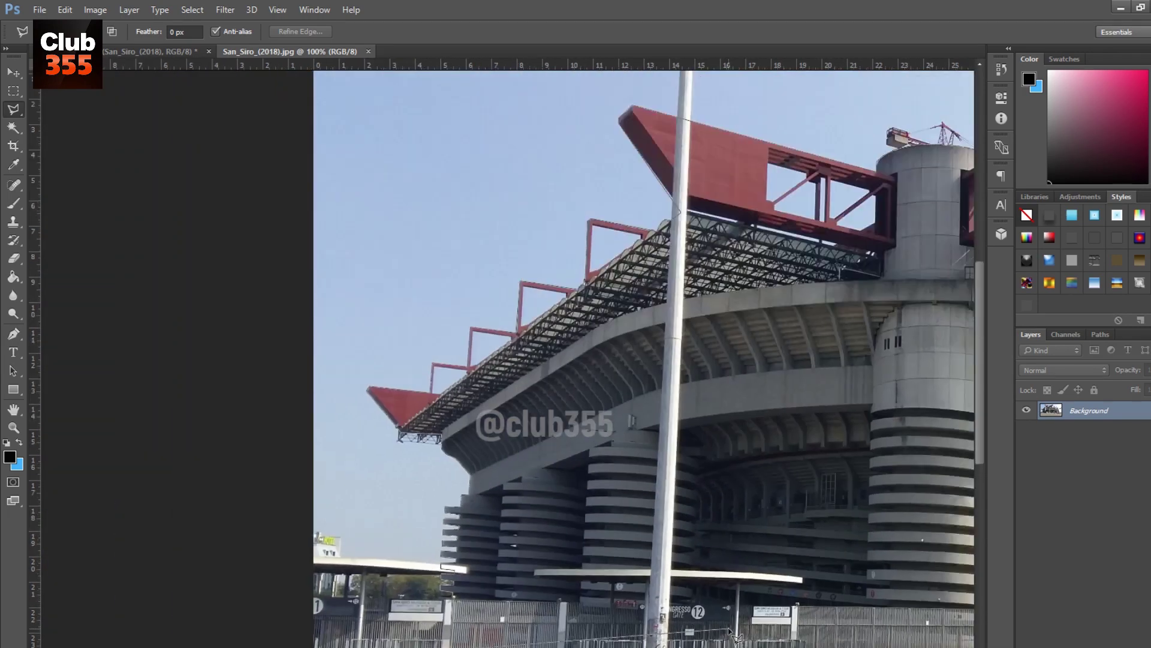
{"action": "scroll", "coordinate": [736, 629], "scroll_direction": "down", "scroll_amount": 2}
{"action": "scroll", "coordinate": [744, 630], "scroll_direction": "down", "scroll_amount": 2}
{"action": "left_click_drag", "start_coordinate": [880, 627], "coordinate": [641, 596]}
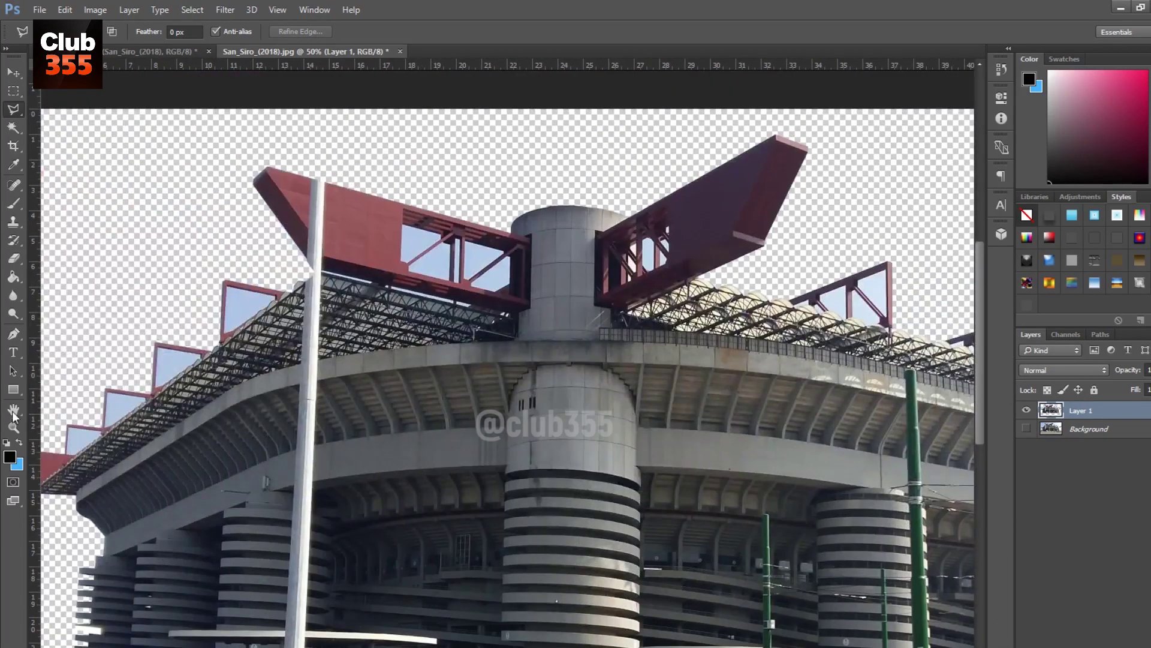
Step: Erase the sky inside the left and right roof frames with the Magic Eraser
{"action": "right_click", "coordinate": [13, 259]}
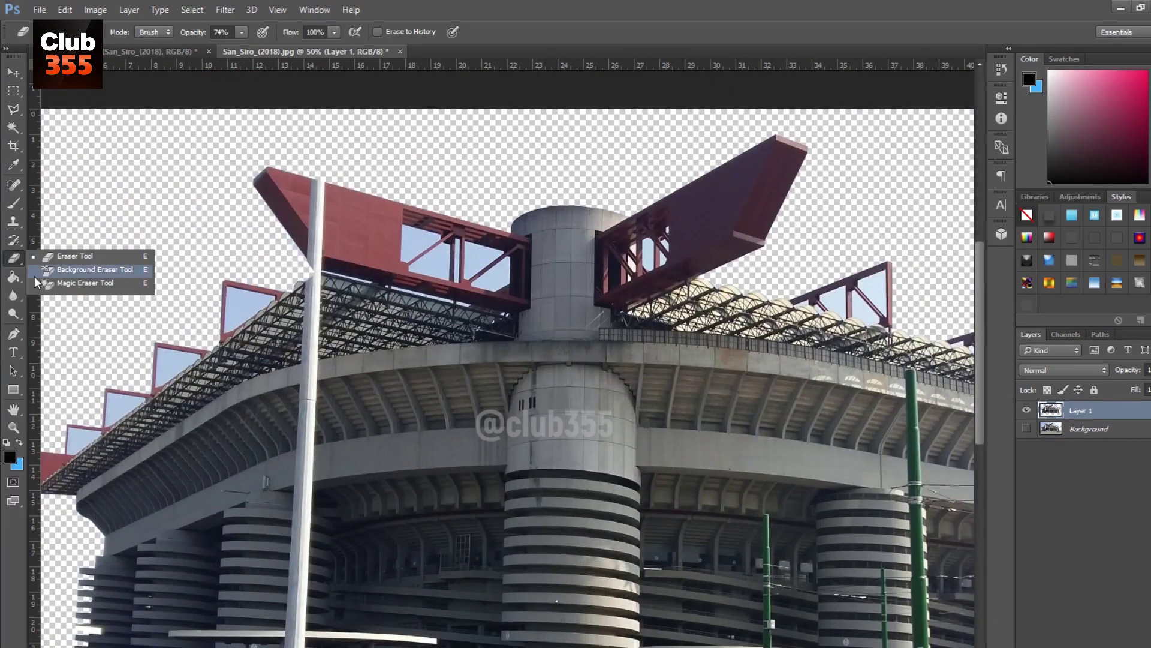
{"action": "left_click", "coordinate": [54, 283]}
{"action": "left_click", "coordinate": [446, 253]}
{"action": "left_click", "coordinate": [480, 258]}
{"action": "left_click", "coordinate": [498, 279]}
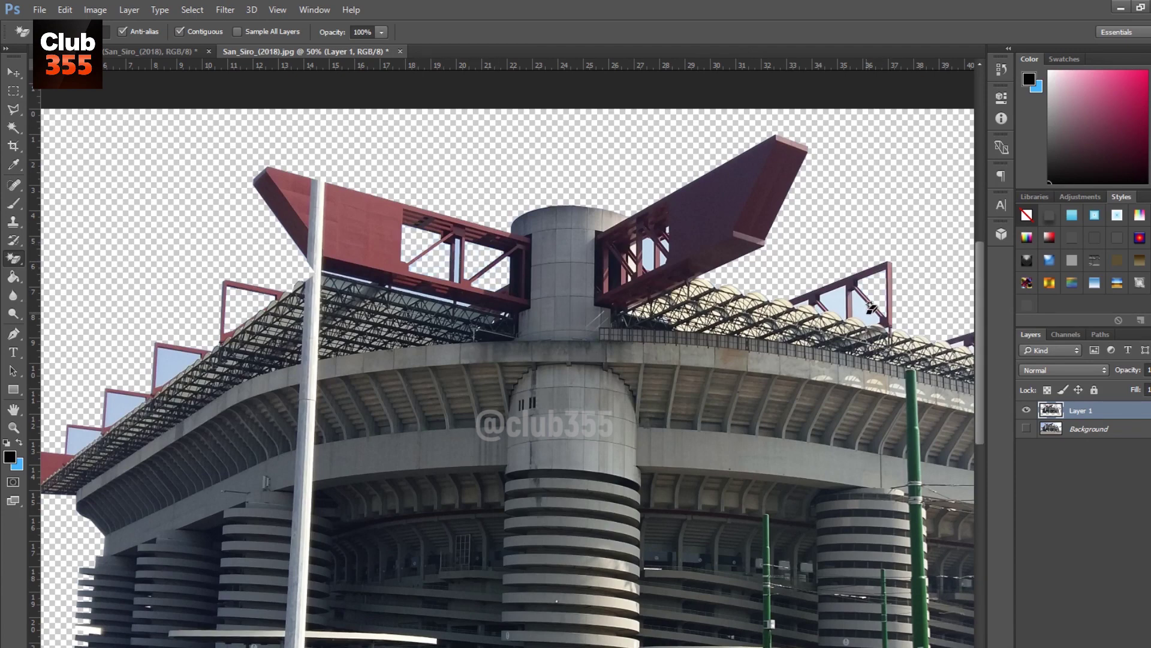
{"action": "key", "text": "ctrl+plus"}
{"action": "scroll", "coordinate": [341, 396], "scroll_direction": "up", "scroll_amount": 5}
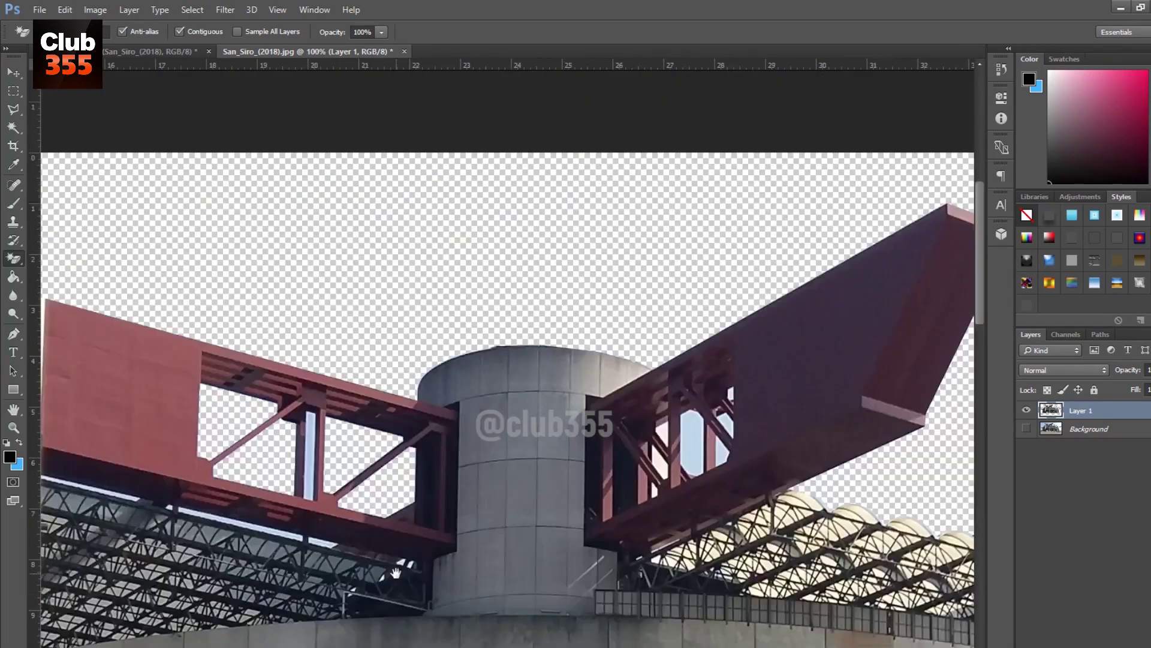
{"action": "left_click", "coordinate": [312, 426]}
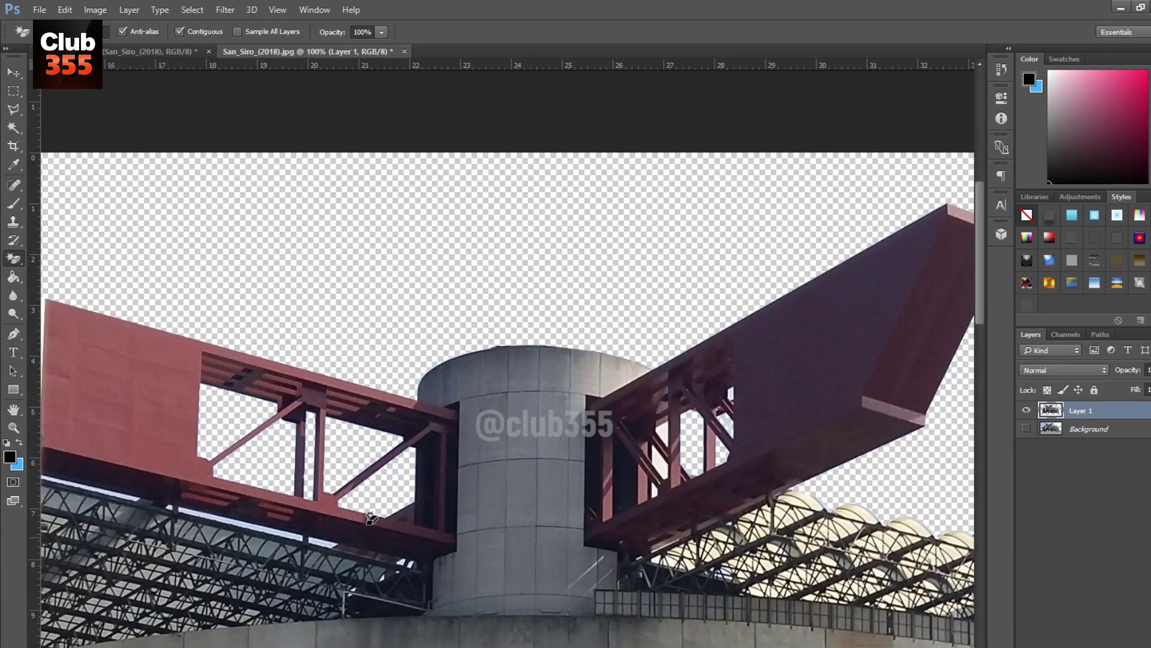
{"action": "key", "text": "ctrl+plus"}
{"action": "left_click", "coordinate": [831, 478]}
{"action": "left_click", "coordinate": [815, 568]}
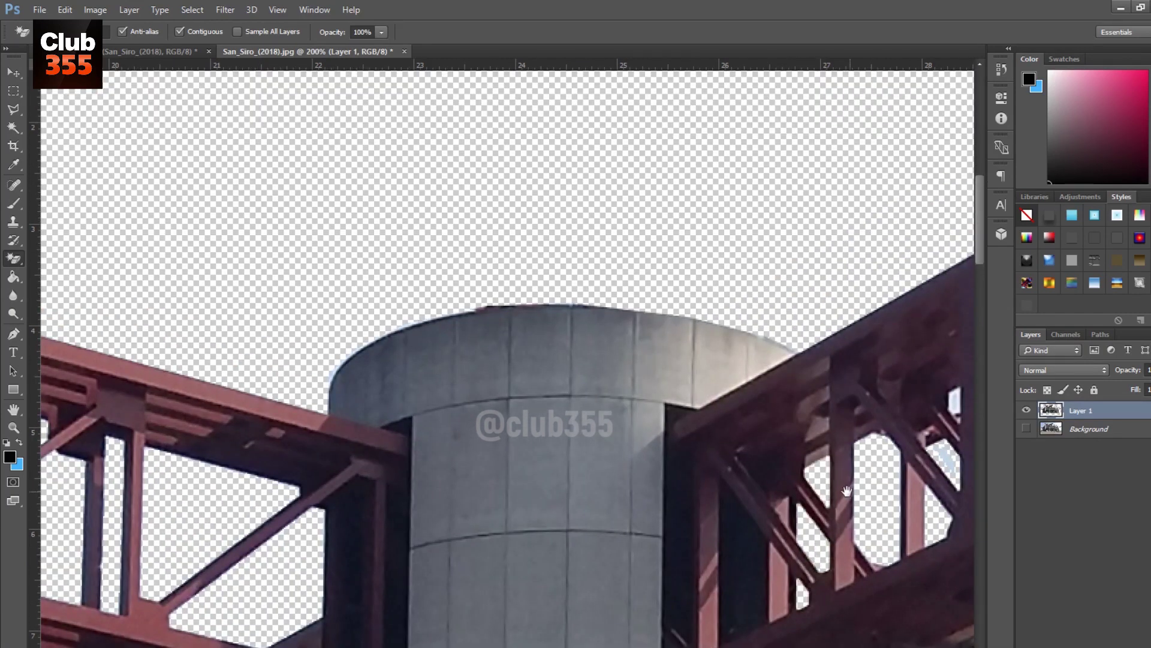
Step: Erase the sky patch below the red beam, restoring accidentally erased roof lattice
{"action": "left_click_drag", "start_coordinate": [847, 490], "coordinate": [606, 527]}
{"action": "left_click_drag", "start_coordinate": [453, 503], "coordinate": [1111, 243]}
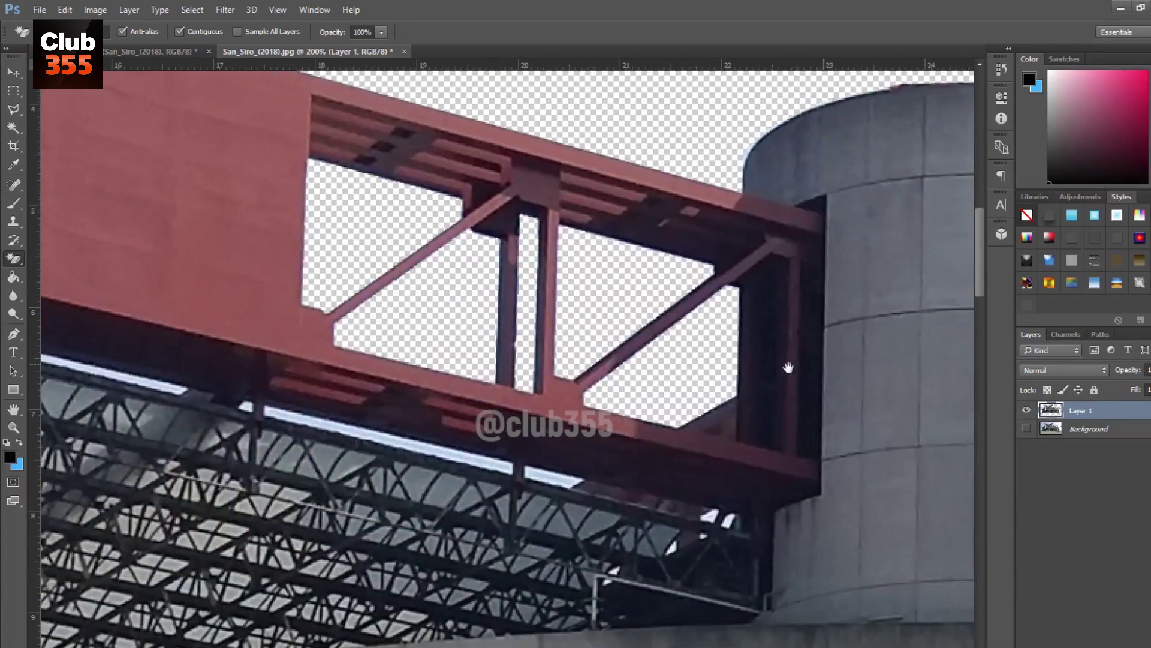
{"action": "left_click", "coordinate": [592, 480]}
{"action": "key", "text": "ctrl+z"}
{"action": "left_click", "coordinate": [553, 474]}
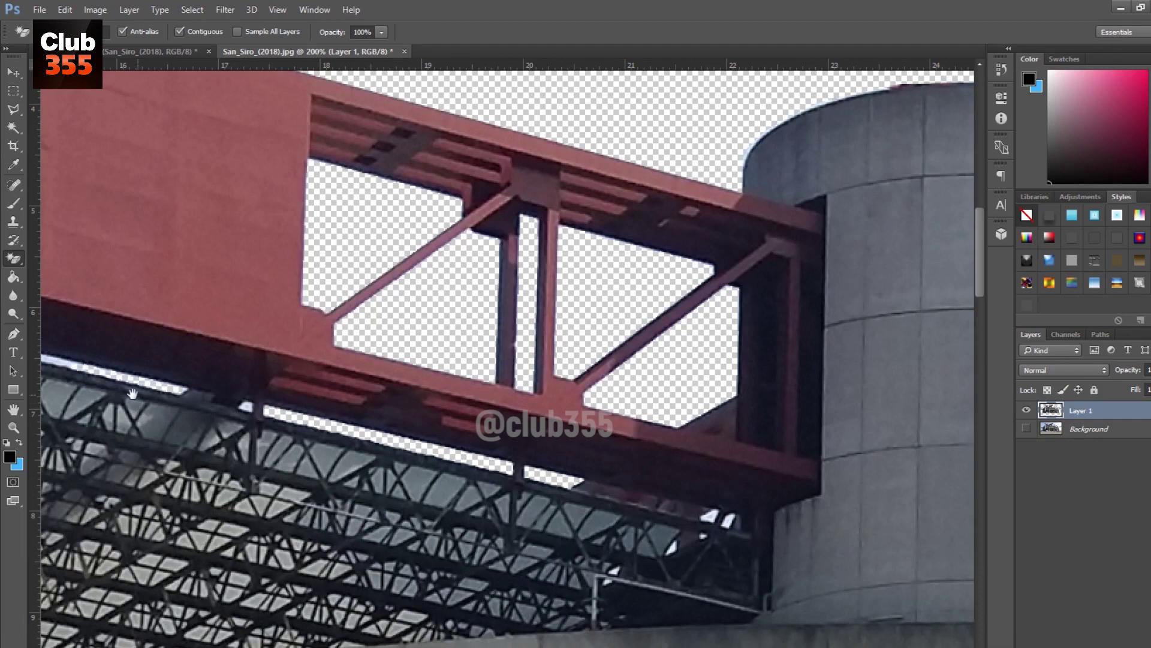
{"action": "left_click_drag", "start_coordinate": [122, 382], "coordinate": [561, 476]}
Step: Outline the white sky strip beside the left pole with the Polygonal Lasso
{"action": "left_click", "coordinate": [16, 111]}
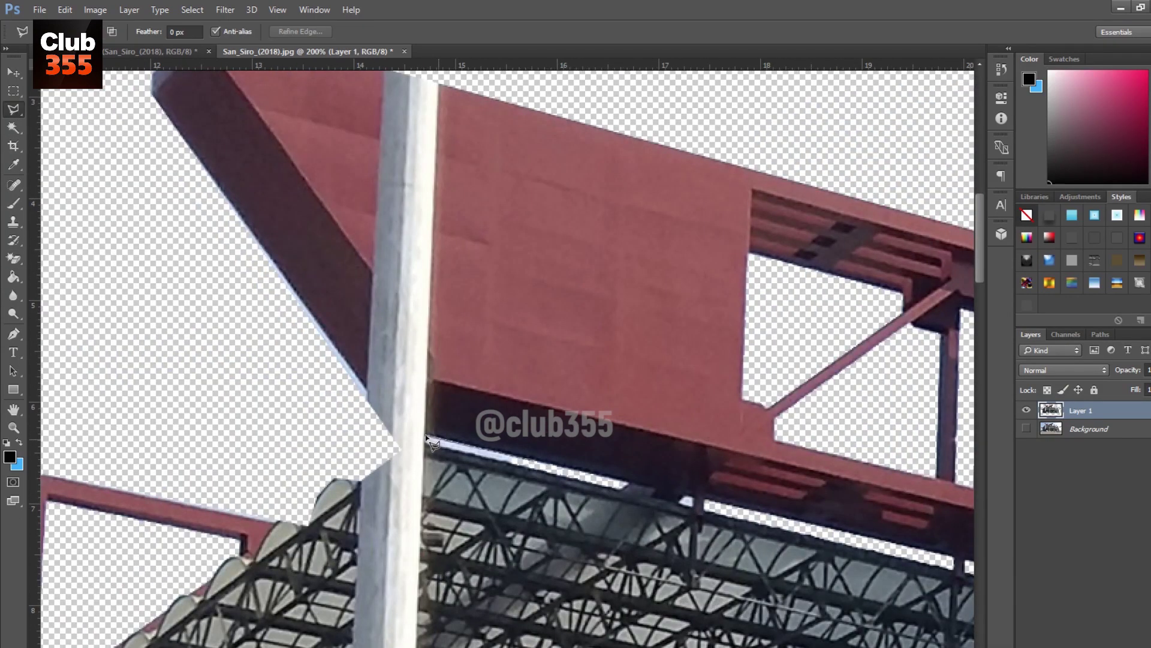
{"action": "left_click", "coordinate": [627, 484]}
{"action": "double_click", "coordinate": [508, 461]}
{"action": "key", "text": "ctrl+minus"}
Step: Erase the leftover white sky patches inside the roof truss with the Magic Eraser
{"action": "left_click", "coordinate": [13, 259]}
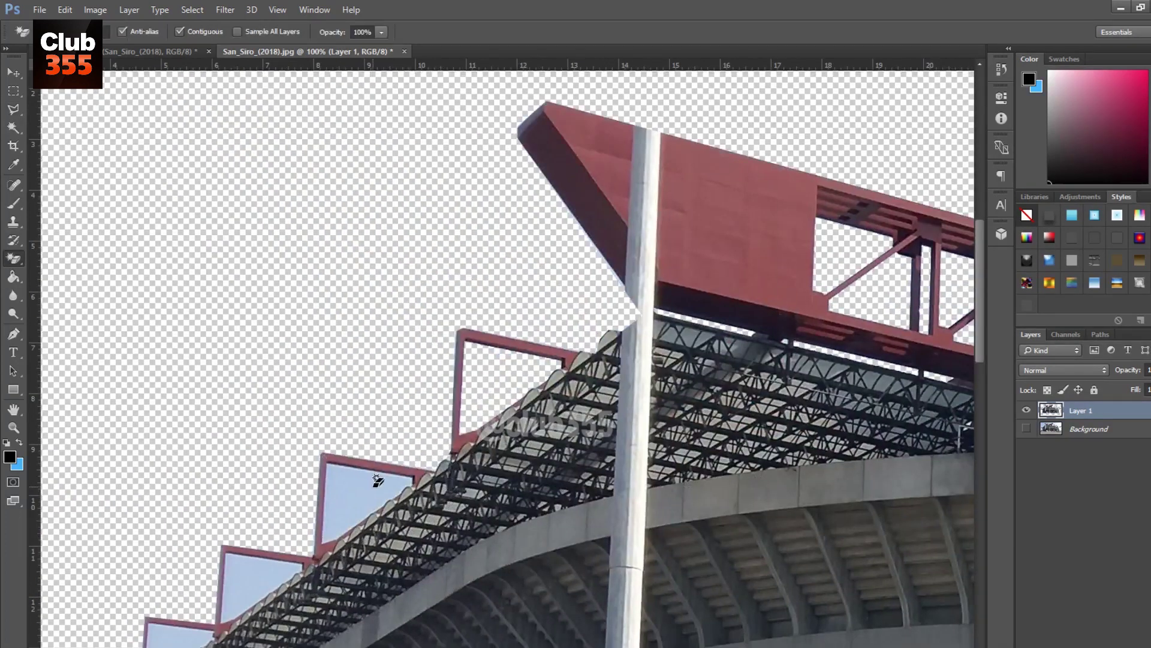
{"action": "left_click_drag", "start_coordinate": [129, 508], "coordinate": [239, 259]}
{"action": "key", "text": "ctrl+minus"}
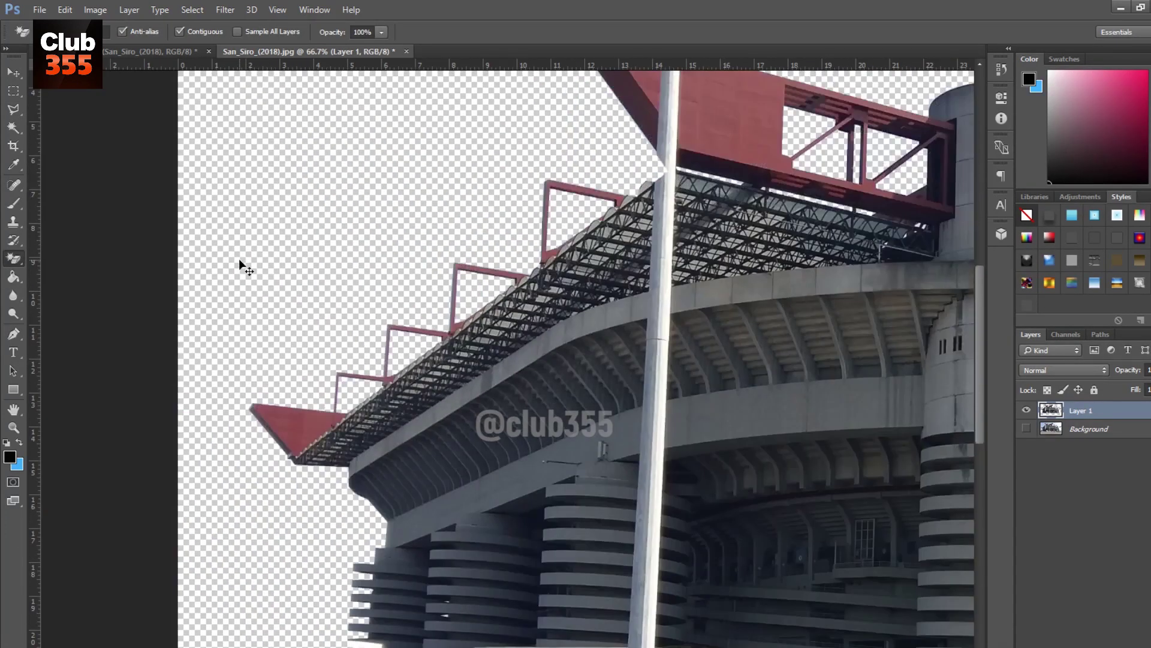
{"action": "scroll", "coordinate": [730, 411], "scroll_direction": "right", "scroll_amount": 10}
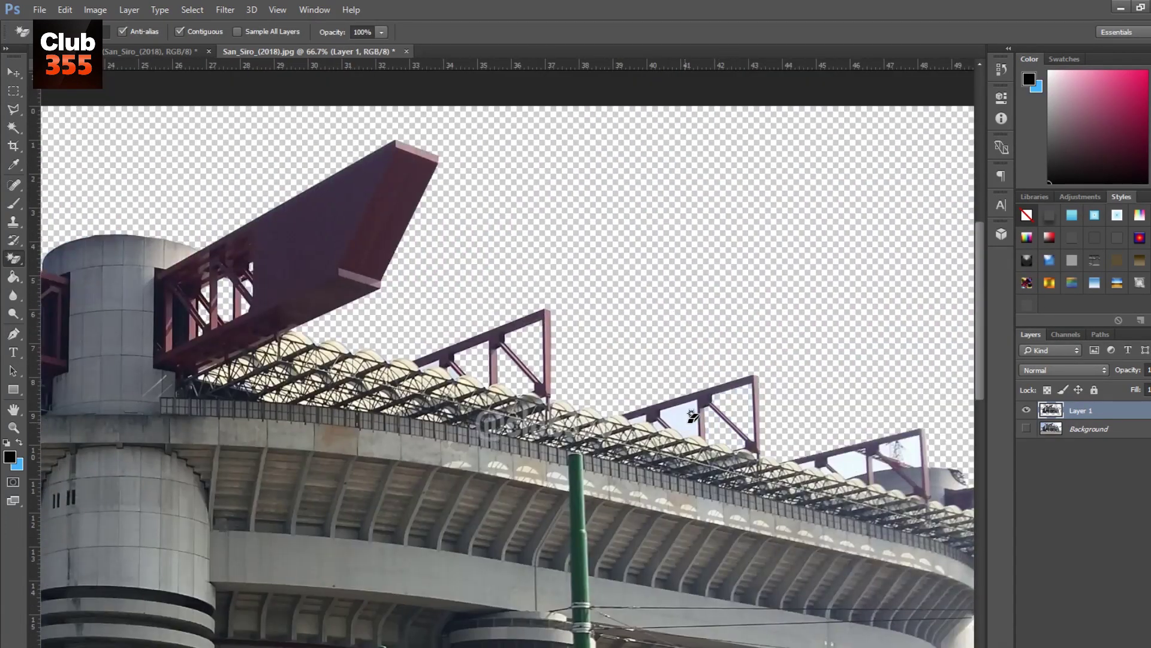
{"action": "key", "text": "ctrl+plus"}
{"action": "key", "text": "ctrl+plus"}
{"action": "scroll", "coordinate": [303, 317], "scroll_direction": "right", "scroll_amount": 5}
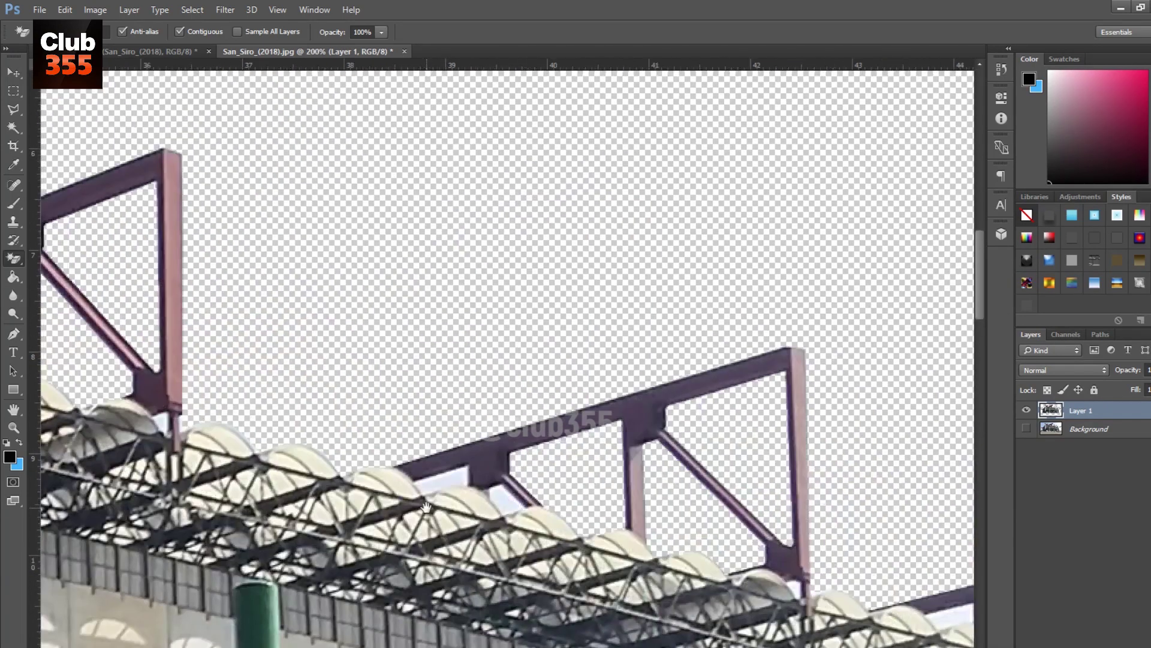
{"action": "scroll", "coordinate": [403, 487], "scroll_direction": "right", "scroll_amount": 5}
{"action": "scroll", "coordinate": [403, 487], "scroll_direction": "down", "scroll_amount": 1}
{"action": "left_click", "coordinate": [756, 510]}
{"action": "left_click", "coordinate": [678, 570]}
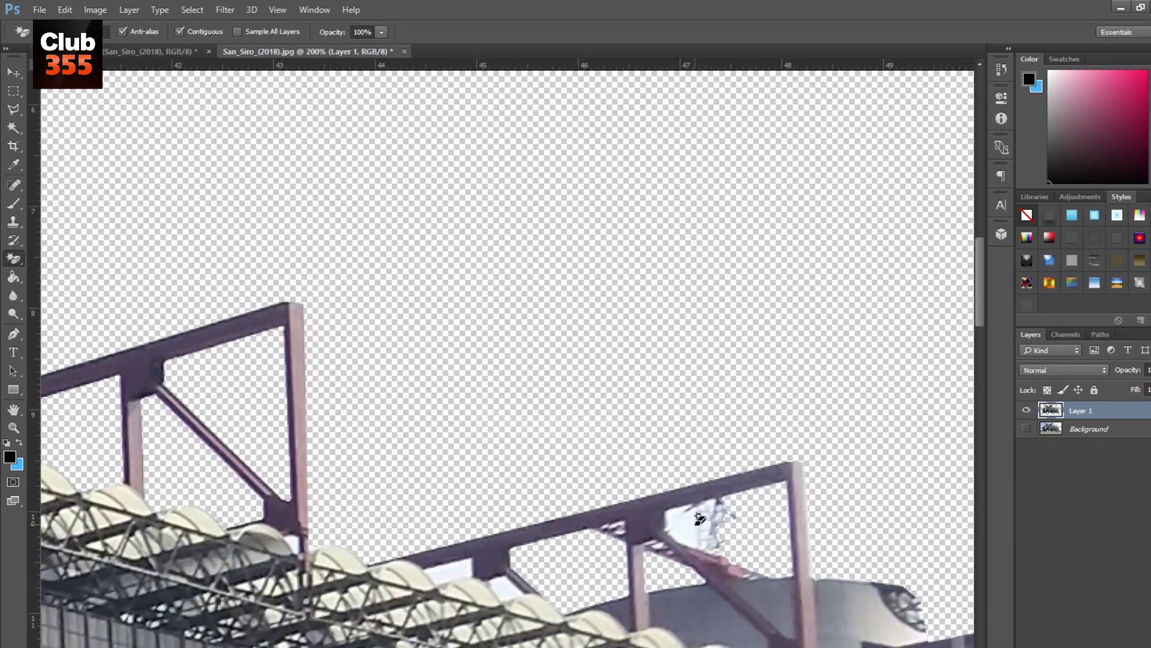
{"action": "left_click", "coordinate": [690, 522]}
{"action": "left_click", "coordinate": [456, 572]}
Step: Lasso and delete the remaining white blob in the truss, then zoom out to the whole stadium
{"action": "key", "text": "l"}
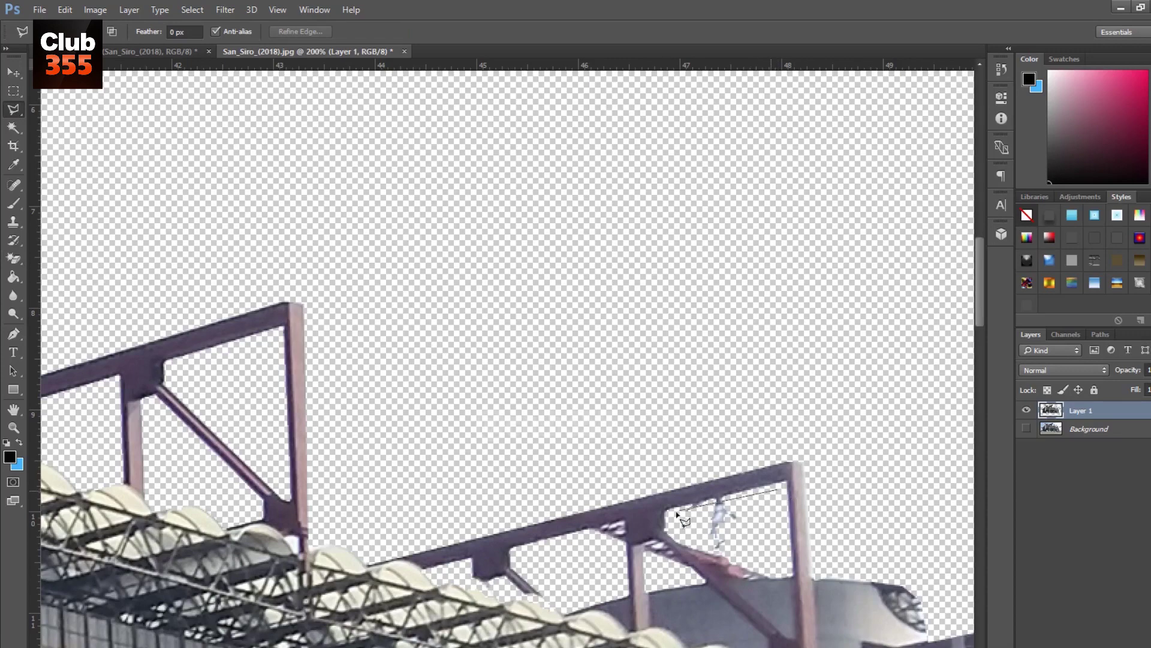
{"action": "double_click", "coordinate": [795, 578]}
{"action": "key", "text": "Delete"}
{"action": "key", "text": "ctrl+d"}
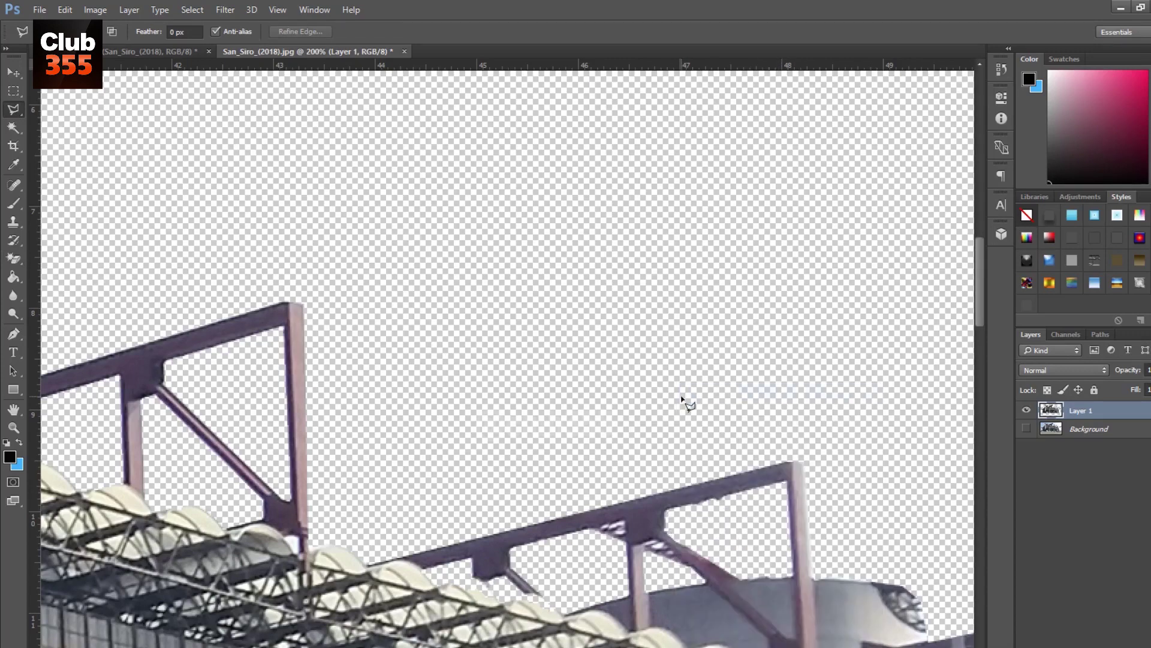
{"action": "key", "text": "ctrl+minus"}
{"action": "left_click", "coordinate": [14, 259]}
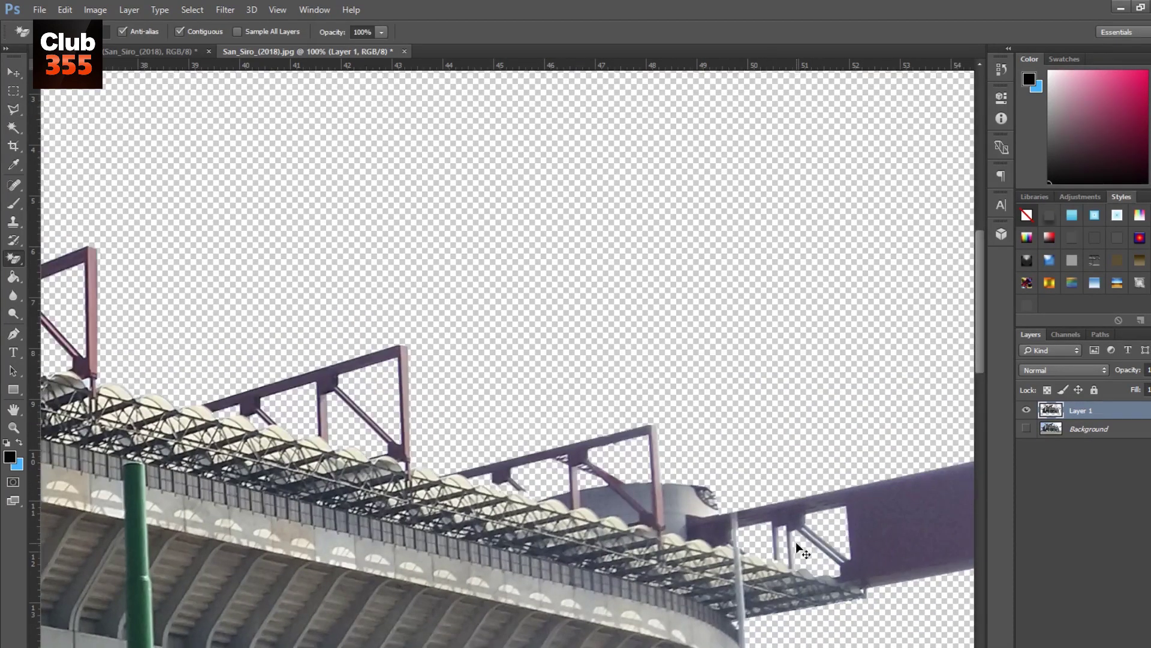
{"action": "key", "text": "ctrl+minus"}
{"action": "key", "text": "ctrl+minus"}
Step: Copy a rectangular strip onto its own layer and move it over part of the white pole
{"action": "left_click_drag", "start_coordinate": [796, 541], "coordinate": [90, 462]}
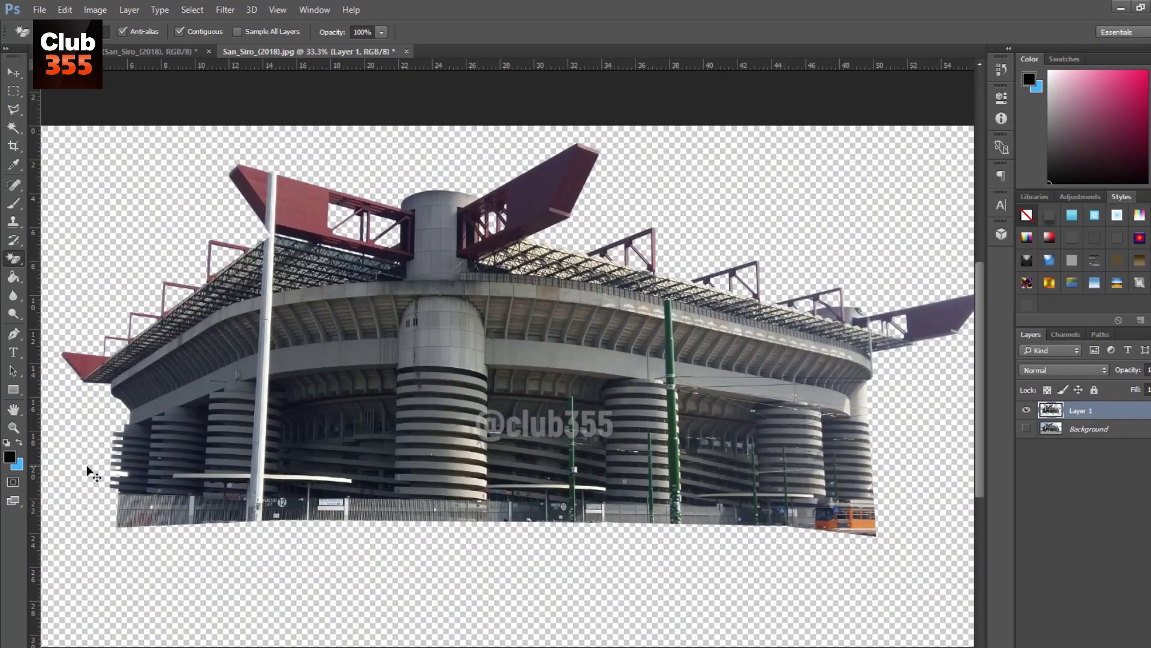
{"action": "key", "text": "j"}
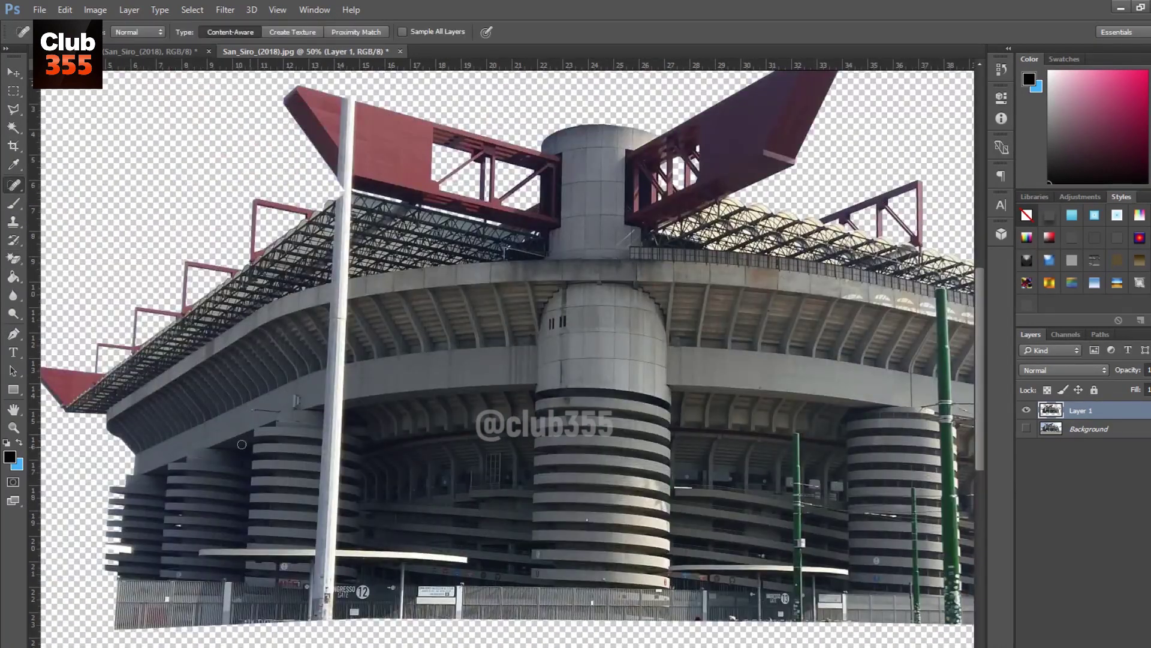
{"action": "key", "text": "m"}
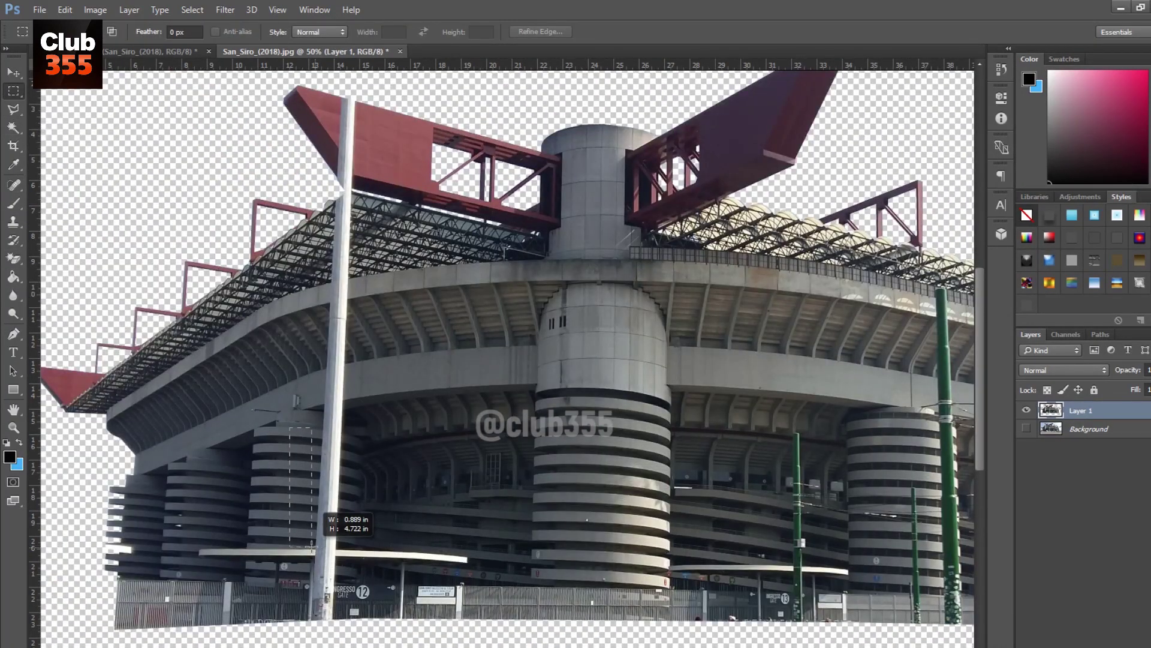
{"action": "key", "text": "ctrl+shift+alt+n"}
{"action": "left_click", "coordinate": [13, 72]}
{"action": "mouse_move", "coordinate": [326, 303]}
{"action": "left_mouse_down"}
{"action": "mouse_move", "coordinate": [420, 469]}
{"action": "mouse_move", "coordinate": [349, 569]}
{"action": "left_mouse_up"}
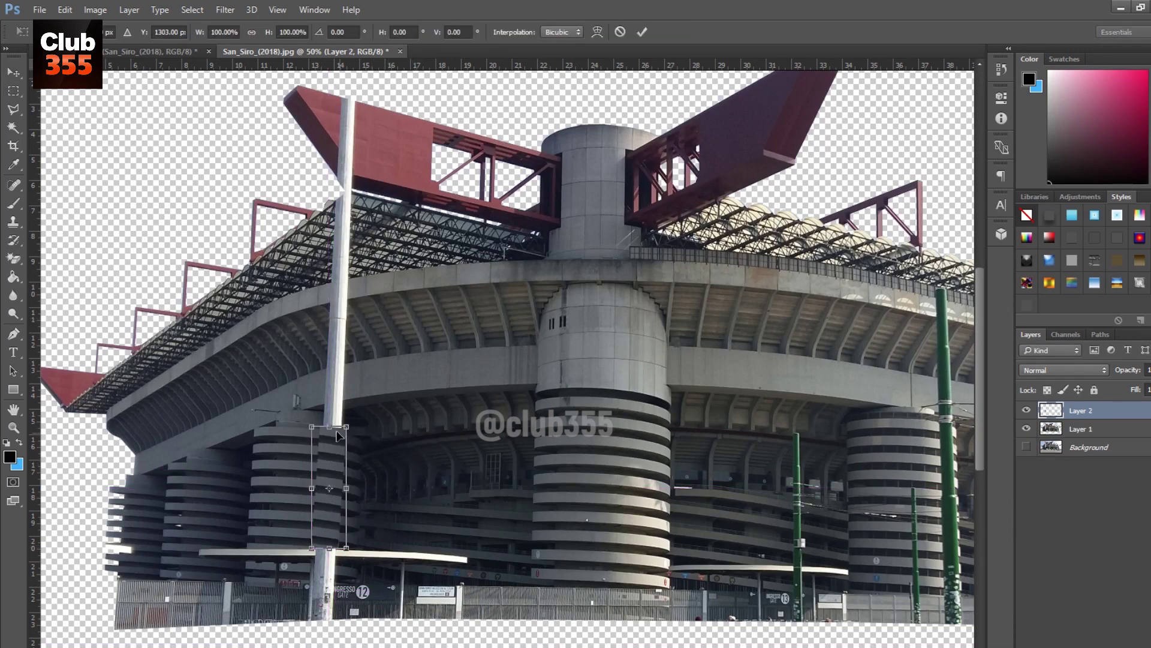
Step: Heal away the lower and middle sections of the white pole with the Spot Healing Brush
{"action": "scroll", "coordinate": [351, 594], "scroll_direction": "up", "scroll_amount": 1}
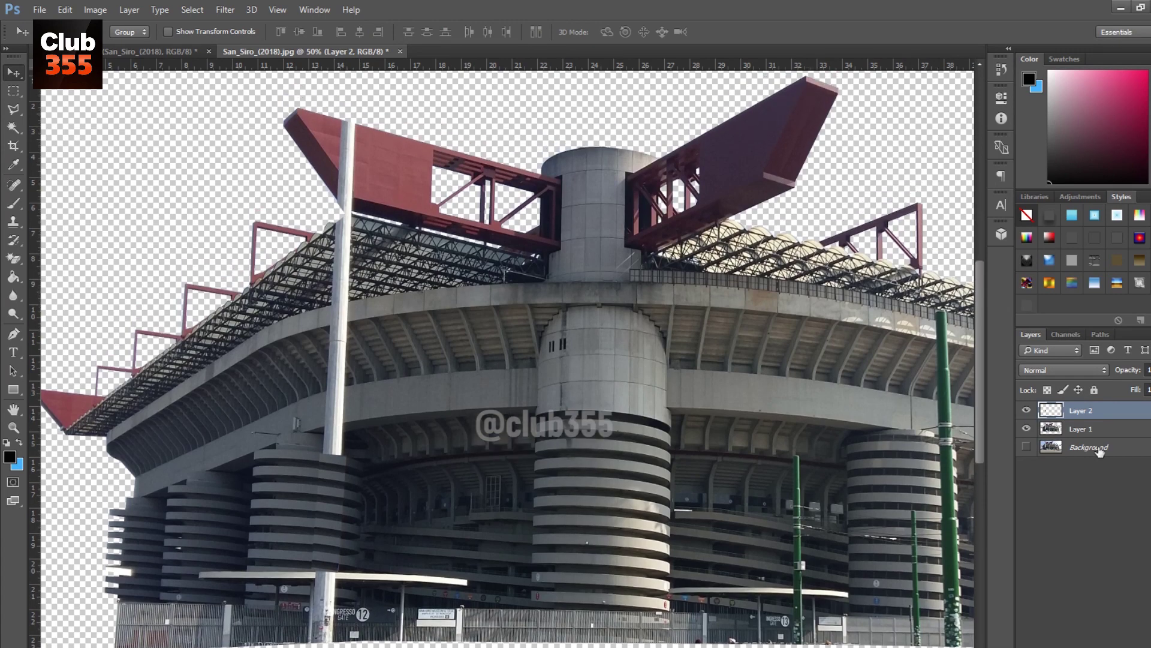
{"action": "key", "text": "alt+bracketleft"}
{"action": "key", "text": "j"}
{"action": "right_click", "coordinate": [324, 400]}
{"action": "left_click_drag", "start_coordinate": [336, 374], "coordinate": [330, 313]}
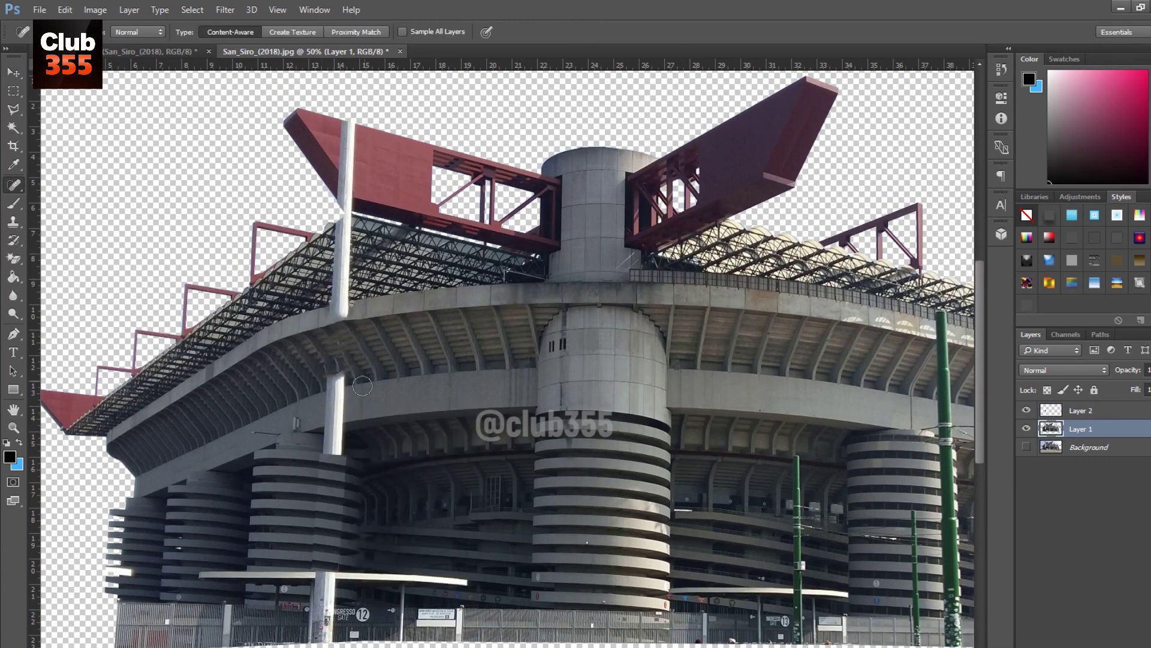
{"action": "left_click_drag", "start_coordinate": [334, 375], "coordinate": [344, 424]}
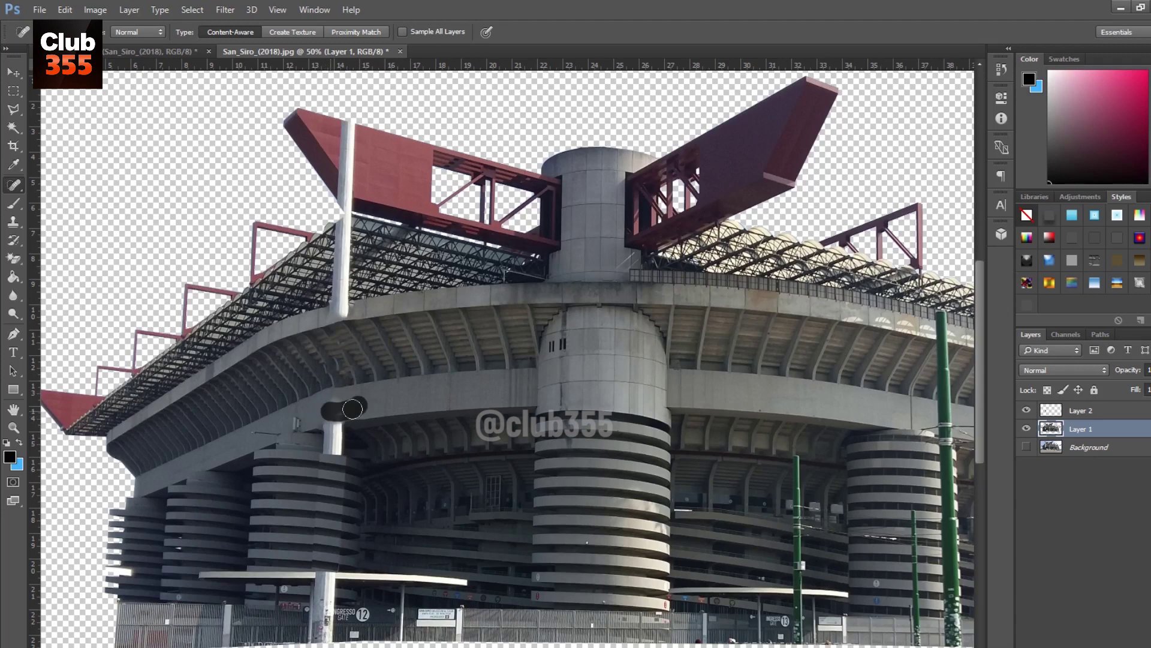
{"action": "scroll", "coordinate": [344, 420], "scroll_direction": "up", "scroll_amount": 1}
{"action": "mouse_move", "coordinate": [354, 351]}
{"action": "left_mouse_down"}
{"action": "mouse_move", "coordinate": [336, 318]}
{"action": "mouse_move", "coordinate": [356, 306]}
{"action": "mouse_move", "coordinate": [345, 233]}
{"action": "left_mouse_up"}
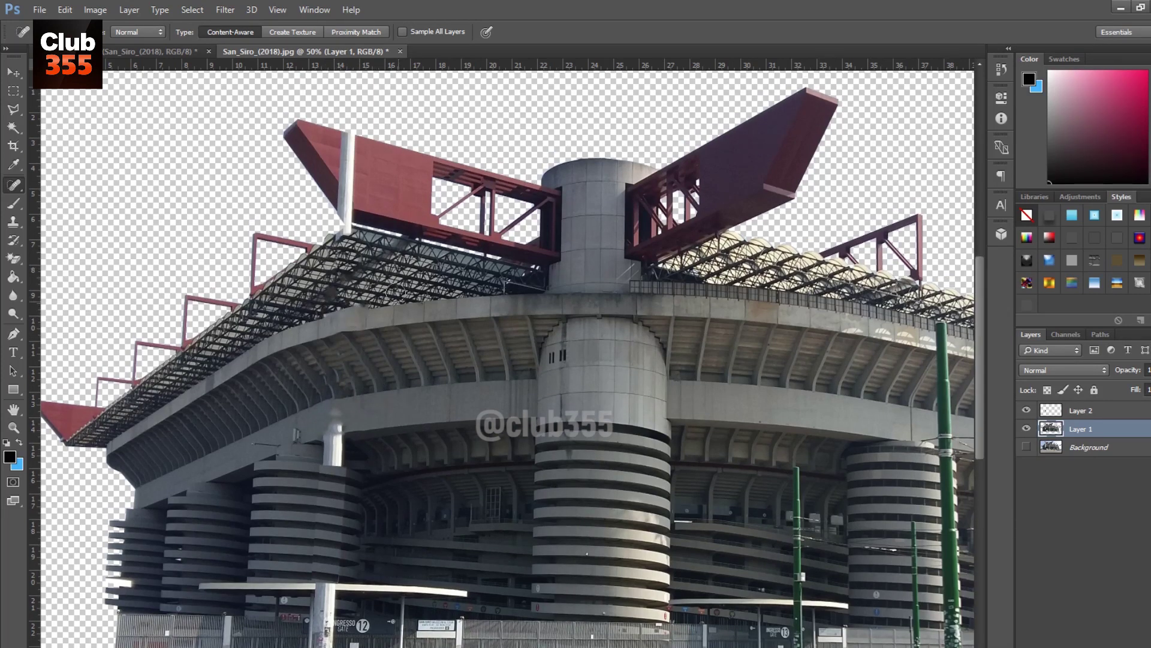
Step: Heal the top and bottom of the white pole into concrete, plus a stray spot by the fence
{"action": "left_click_drag", "start_coordinate": [345, 180], "coordinate": [345, 135]}
{"action": "scroll", "coordinate": [390, 252], "scroll_direction": "down", "scroll_amount": 3}
{"action": "mouse_move", "coordinate": [336, 383]}
{"action": "left_mouse_down"}
{"action": "mouse_move", "coordinate": [345, 437]}
{"action": "mouse_move", "coordinate": [339, 399]}
{"action": "mouse_move", "coordinate": [365, 427]}
{"action": "mouse_move", "coordinate": [336, 414]}
{"action": "left_mouse_up"}
{"action": "mouse_move", "coordinate": [317, 383]}
{"action": "left_mouse_down"}
{"action": "mouse_move", "coordinate": [351, 393]}
{"action": "mouse_move", "coordinate": [342, 414]}
{"action": "left_mouse_up"}
{"action": "scroll", "coordinate": [350, 393], "scroll_direction": "down", "scroll_amount": 3}
{"action": "scroll", "coordinate": [345, 426], "scroll_direction": "down", "scroll_amount": 3}
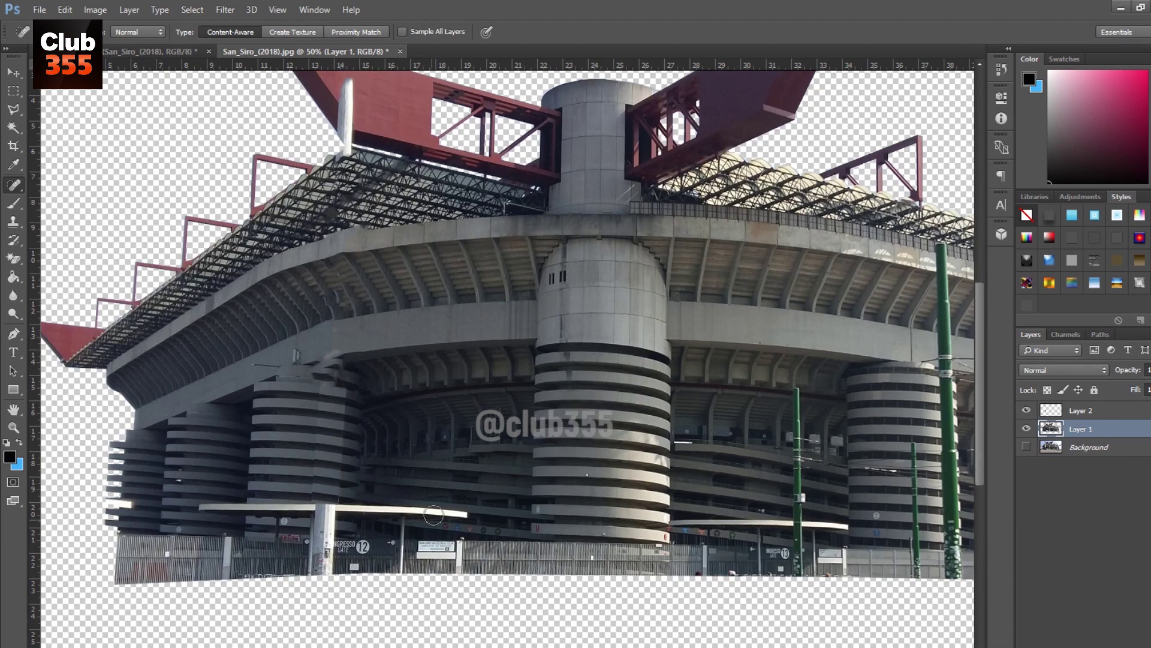
{"action": "mouse_move", "coordinate": [318, 495]}
{"action": "left_mouse_down"}
{"action": "mouse_move", "coordinate": [327, 531]}
{"action": "mouse_move", "coordinate": [360, 492]}
{"action": "mouse_move", "coordinate": [330, 543]}
{"action": "left_mouse_up"}
Step: Enlarge the healing brush and heal away the first green poles in front of the stadium
{"action": "key", "text": "ctrl+minus"}
{"action": "scroll", "coordinate": [639, 397], "scroll_direction": "up", "scroll_amount": 3}
{"action": "scroll", "coordinate": [640, 397], "scroll_direction": "right", "scroll_amount": 5}
{"action": "right_click", "coordinate": [660, 438]}
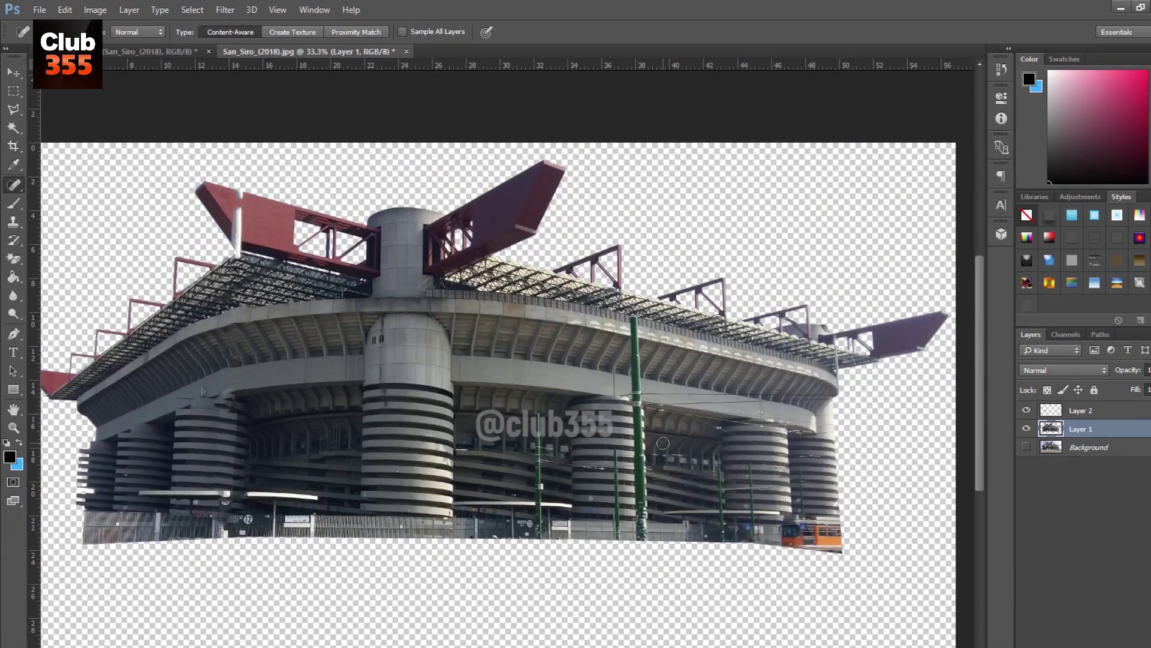
{"action": "left_click_drag", "start_coordinate": [710, 473], "coordinate": [747, 473]}
{"action": "left_click_drag", "start_coordinate": [637, 405], "coordinate": [643, 510]}
{"action": "left_click_drag", "start_coordinate": [634, 324], "coordinate": [638, 401]}
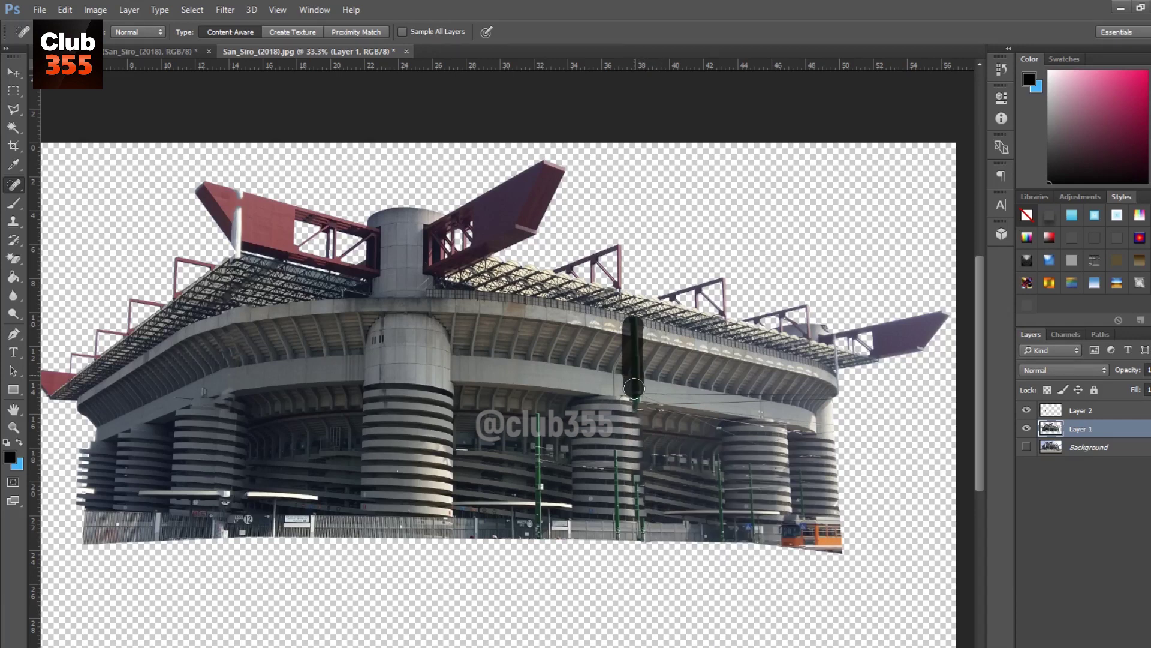
Step: Heal away the remaining green poles along the front, from the centre to the right end
{"action": "left_click_drag", "start_coordinate": [638, 474], "coordinate": [638, 540]}
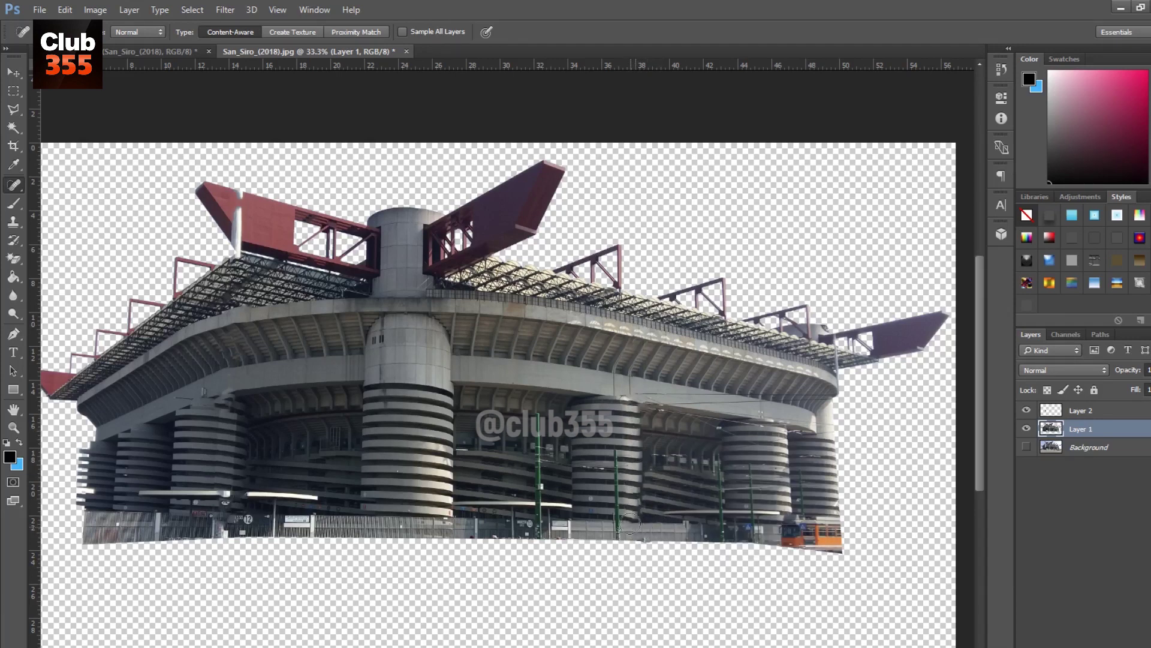
{"action": "left_click_drag", "start_coordinate": [617, 449], "coordinate": [618, 529]}
{"action": "left_click_drag", "start_coordinate": [539, 416], "coordinate": [543, 525]}
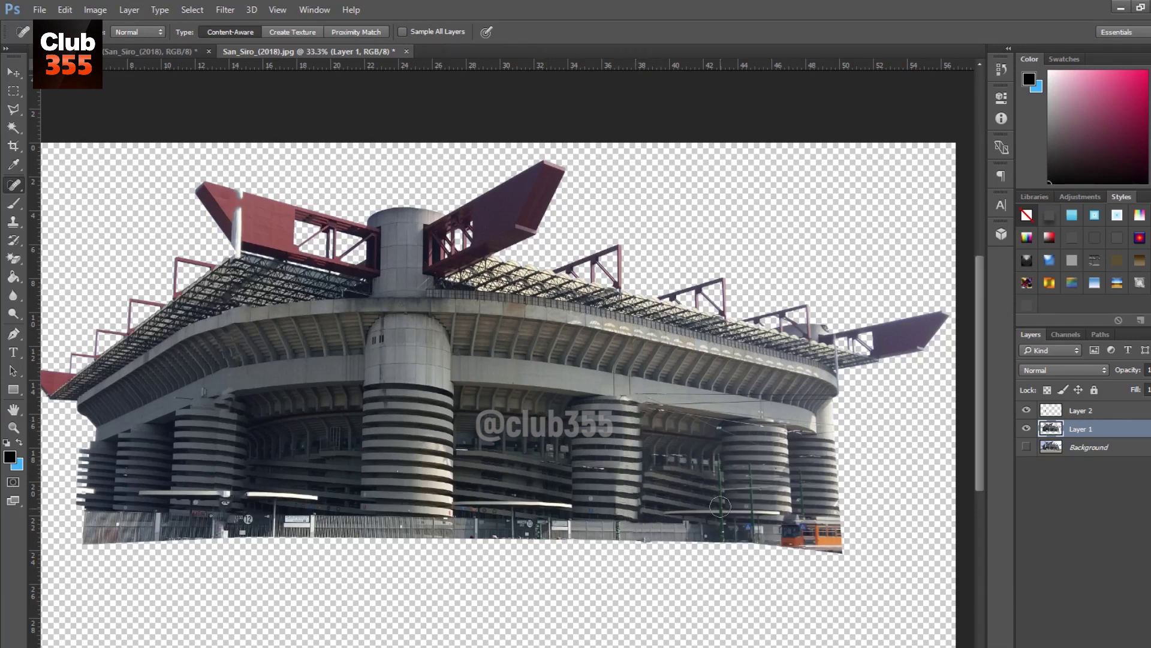
{"action": "left_click_drag", "start_coordinate": [714, 456], "coordinate": [713, 528]}
{"action": "left_click_drag", "start_coordinate": [748, 467], "coordinate": [749, 516]}
{"action": "left_click_drag", "start_coordinate": [803, 465], "coordinate": [804, 526]}
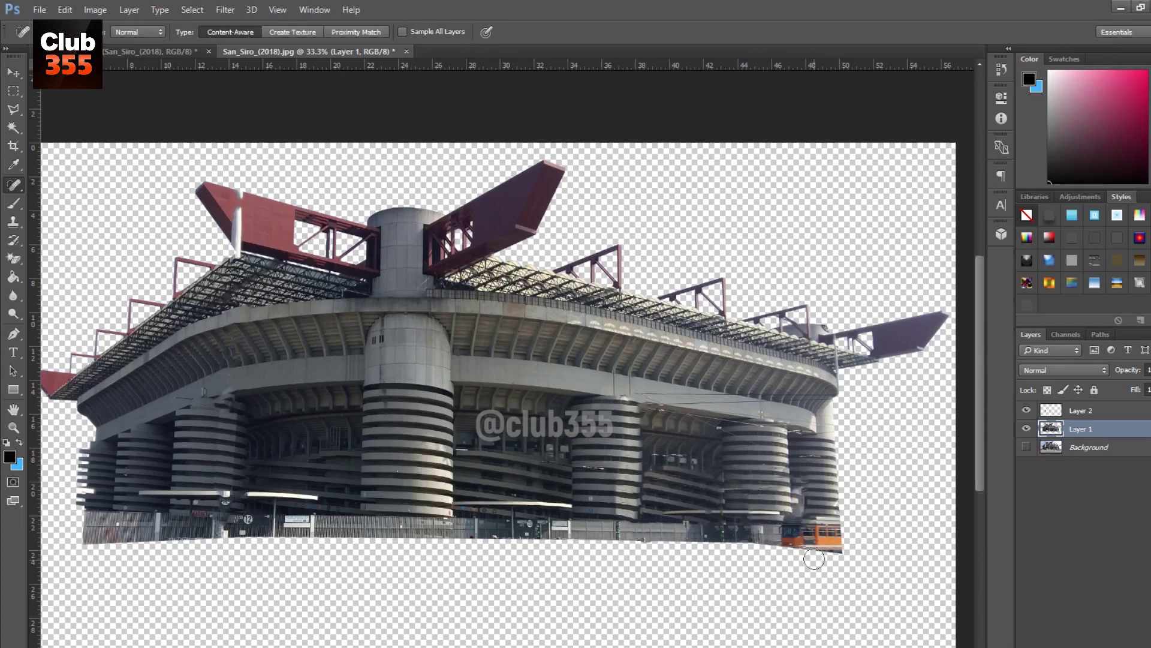
{"action": "left_click_drag", "start_coordinate": [819, 479], "coordinate": [807, 493]}
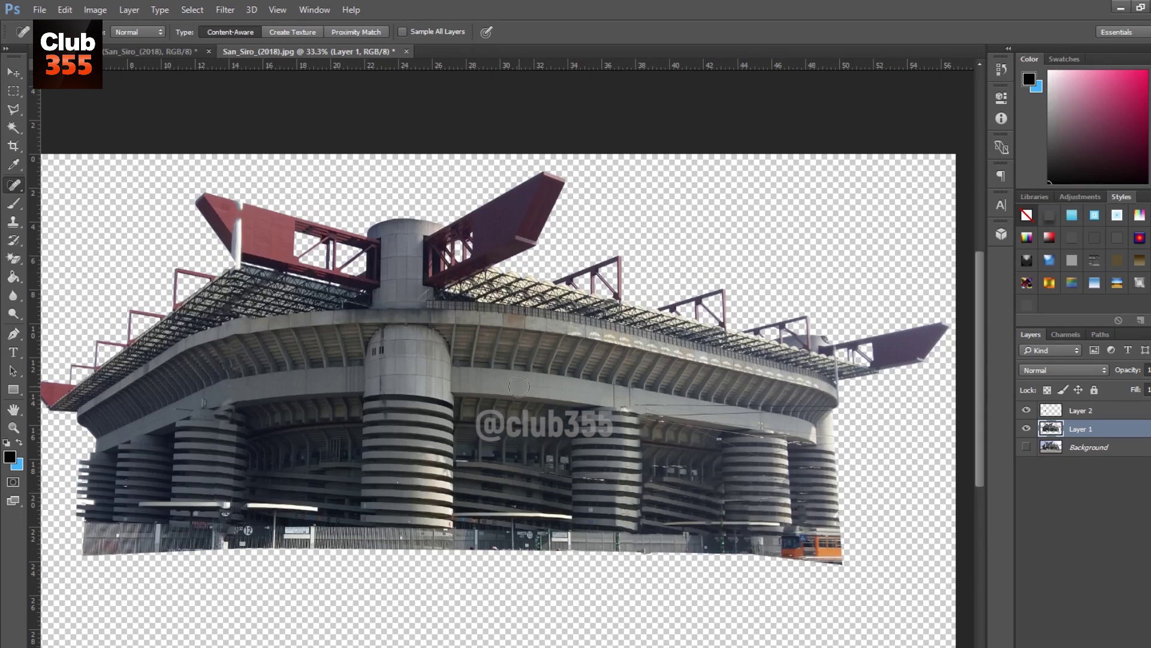
{"action": "key", "text": "ctrl+plus"}
{"action": "key", "text": "ctrl+plus"}
{"action": "mouse_move", "coordinate": [338, 412]}
{"action": "left_mouse_down"}
{"action": "mouse_move", "coordinate": [426, 456]}
{"action": "mouse_move", "coordinate": [485, 456]}
{"action": "left_mouse_up"}
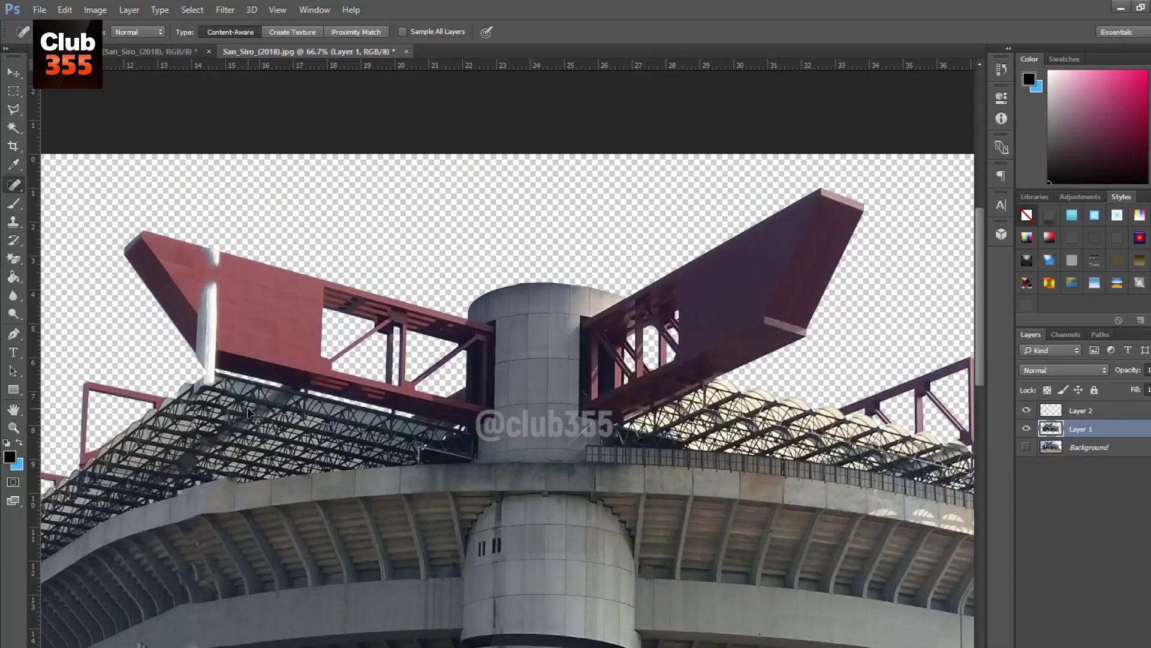
Step: Patch out the white pole top on the left roof wing using nearby red wall
{"action": "key", "text": "ctrl+plus"}
{"action": "left_click_drag", "start_coordinate": [390, 360], "coordinate": [468, 359]}
{"action": "key", "text": "l"}
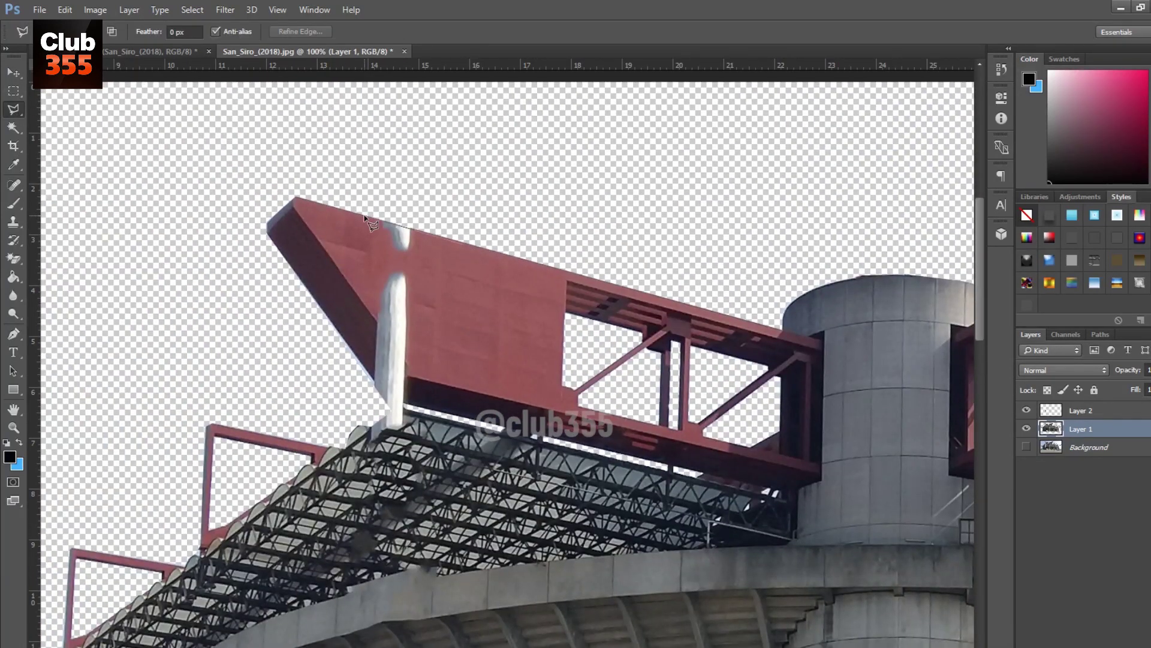
{"action": "left_click", "coordinate": [443, 252]}
{"action": "double_click", "coordinate": [460, 243]}
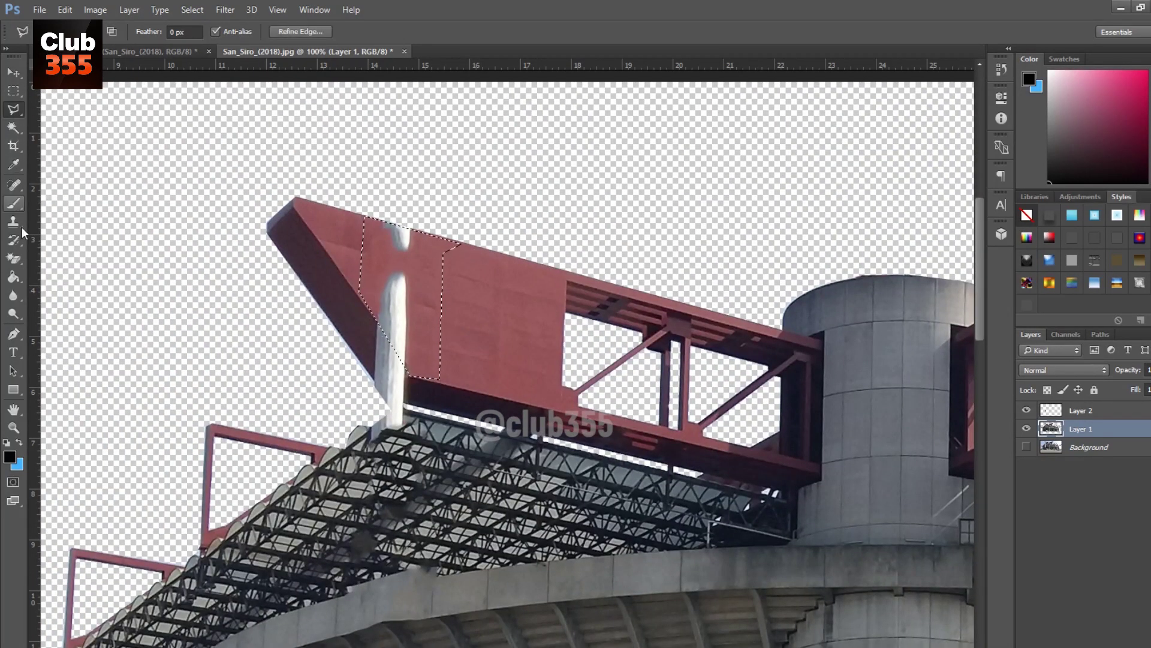
{"action": "left_click", "coordinate": [13, 128]}
{"action": "right_click", "coordinate": [13, 185]}
{"action": "left_click", "coordinate": [78, 212]}
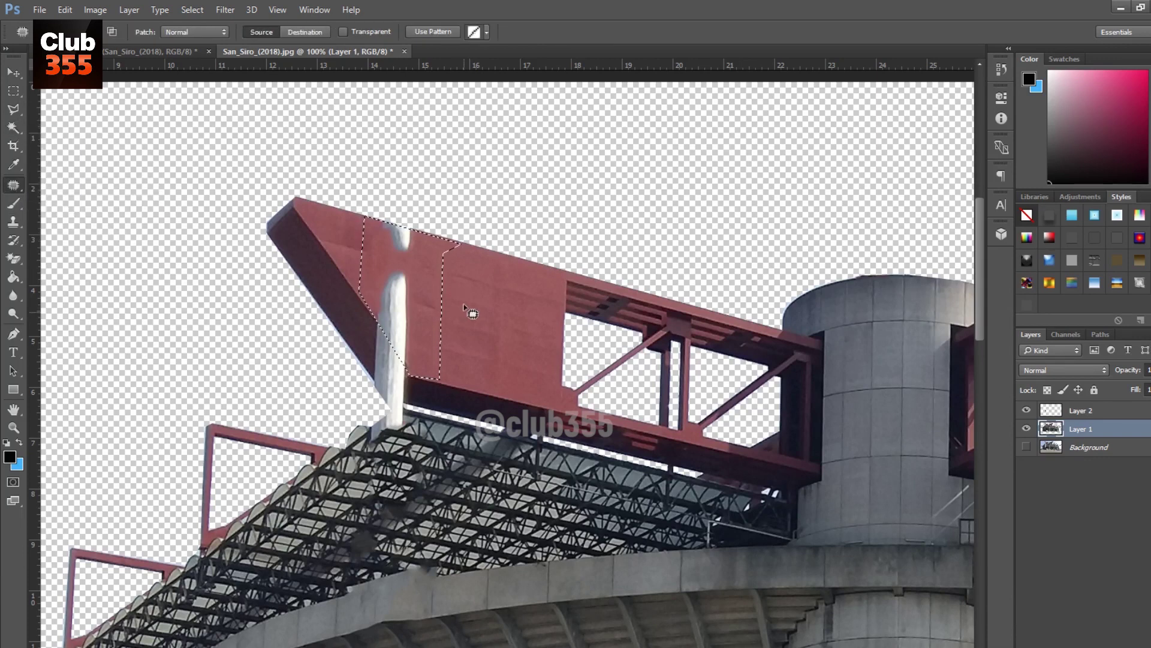
{"action": "left_click_drag", "start_coordinate": [407, 300], "coordinate": [488, 308]}
{"action": "key", "text": "ctrl+d"}
Step: Spot-heal the remaining pole remnant on the red wall with a resized brush
{"action": "key", "text": "l"}
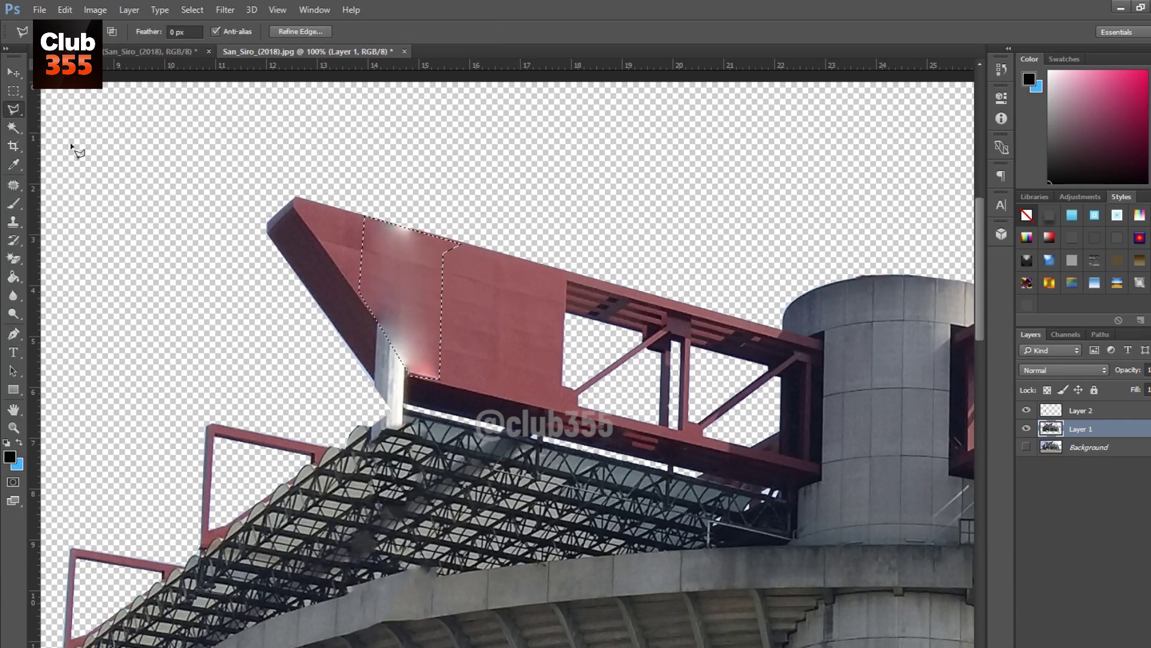
{"action": "left_click", "coordinate": [14, 185]}
{"action": "right_click", "coordinate": [489, 322]}
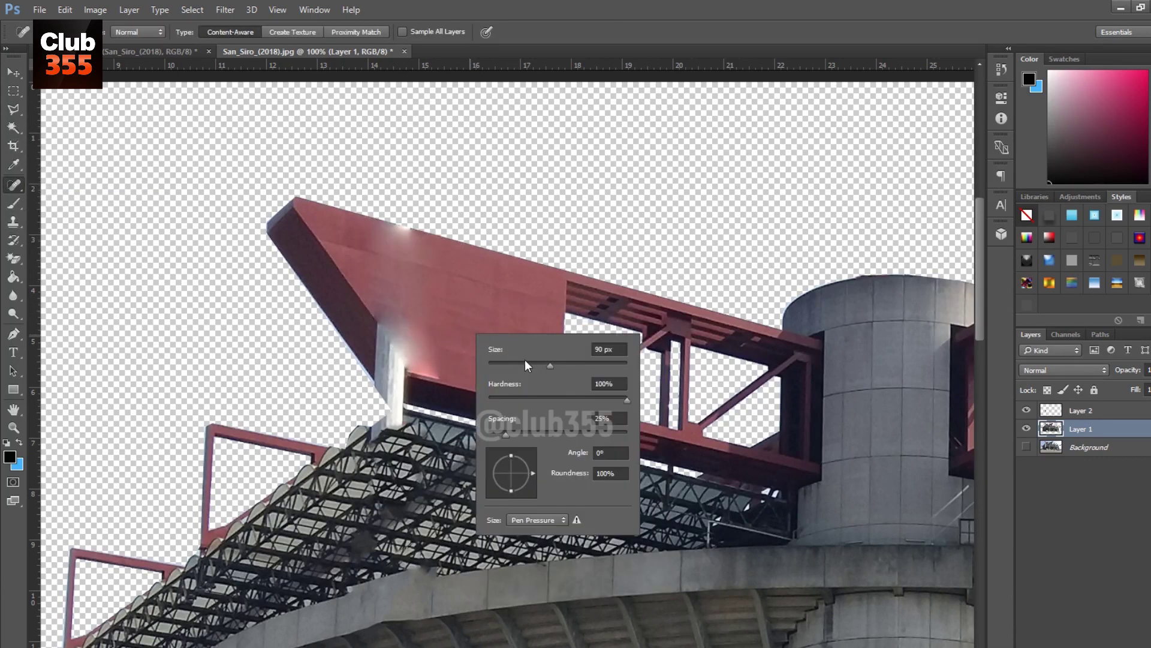
{"action": "left_click_drag", "start_coordinate": [365, 248], "coordinate": [414, 249]}
{"action": "right_click", "coordinate": [427, 309]}
{"action": "left_click_drag", "start_coordinate": [390, 312], "coordinate": [444, 372]}
Step: Outline the grey patch under the left wing and fill it with the wing's sampled red
{"action": "key", "text": "l"}
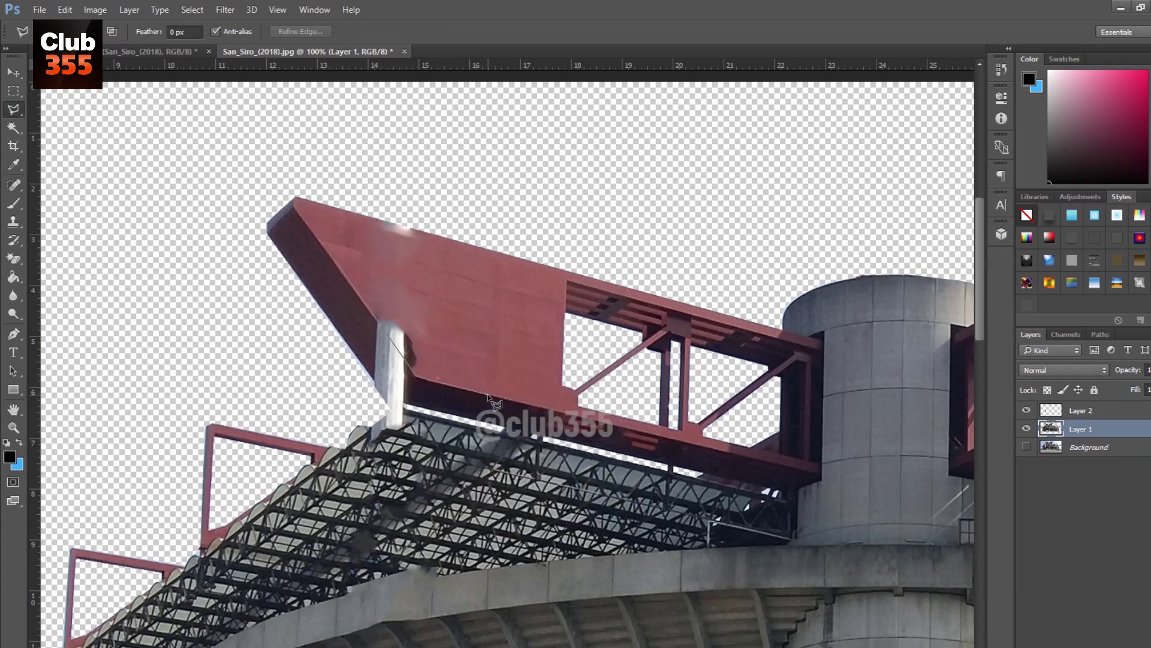
{"action": "double_click", "coordinate": [338, 261]}
{"action": "left_click", "coordinate": [9, 457]}
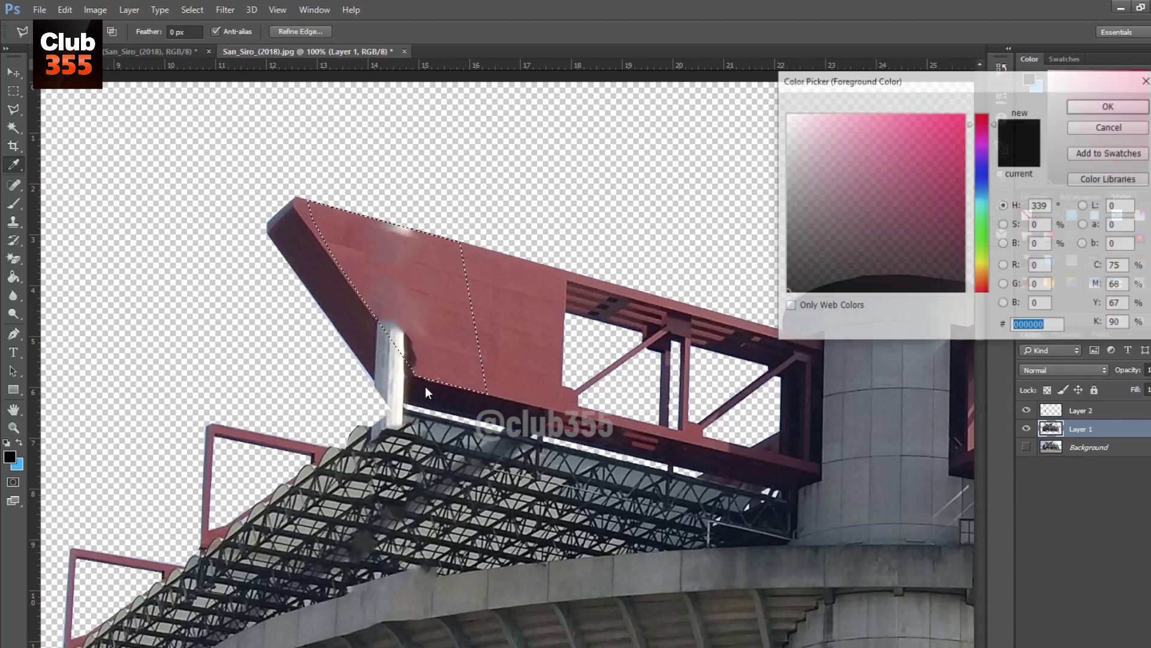
{"action": "left_click", "coordinate": [432, 282]}
{"action": "key", "text": "Return"}
{"action": "left_click", "coordinate": [14, 203]}
{"action": "left_click_drag", "start_coordinate": [446, 321], "coordinate": [365, 270]}
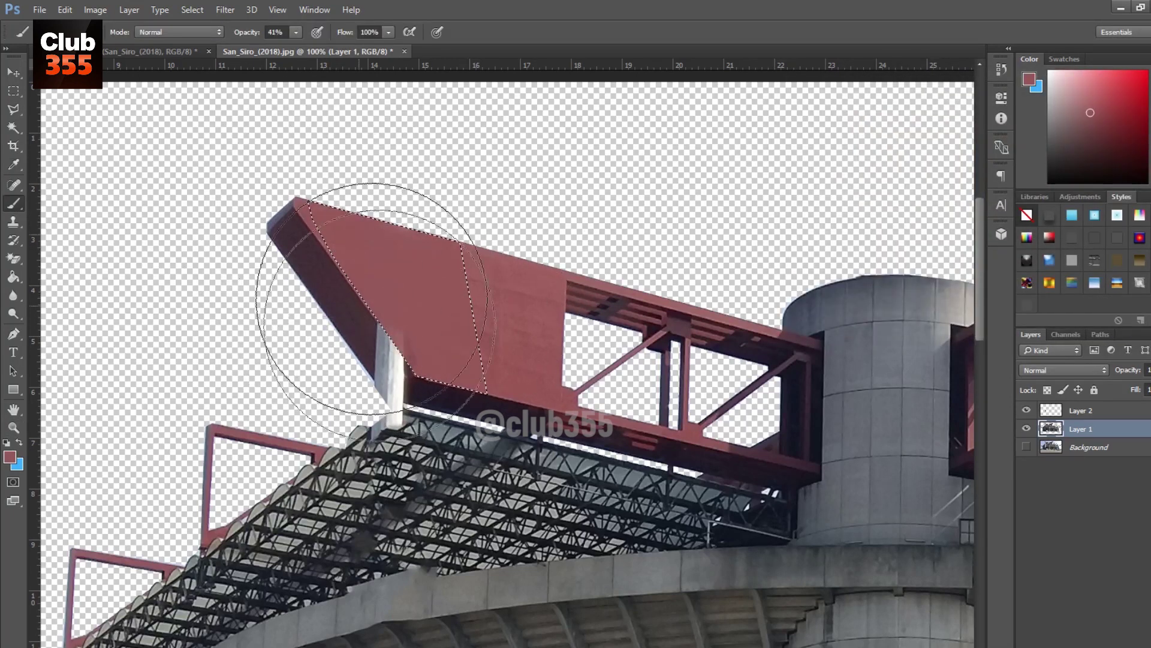
{"action": "key", "text": "l"}
{"action": "key", "text": "ctrl+d"}
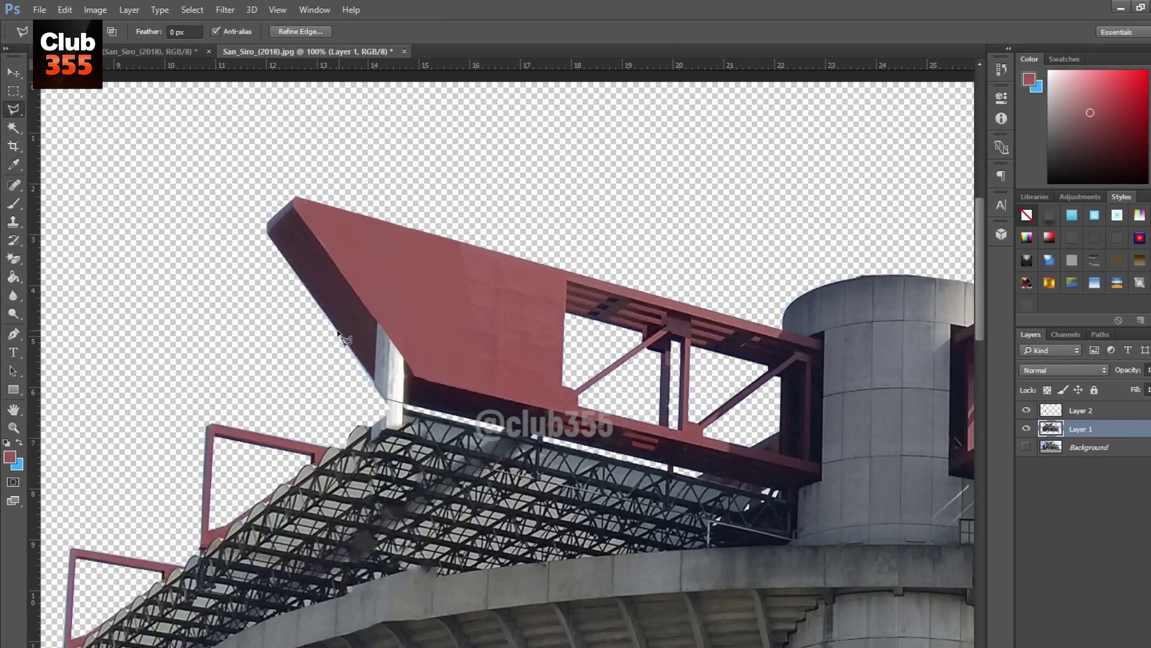
Step: Paint dark purple shading along the wing's lower edge with a soft brush, then zoom out
{"action": "left_click", "coordinate": [9, 457]}
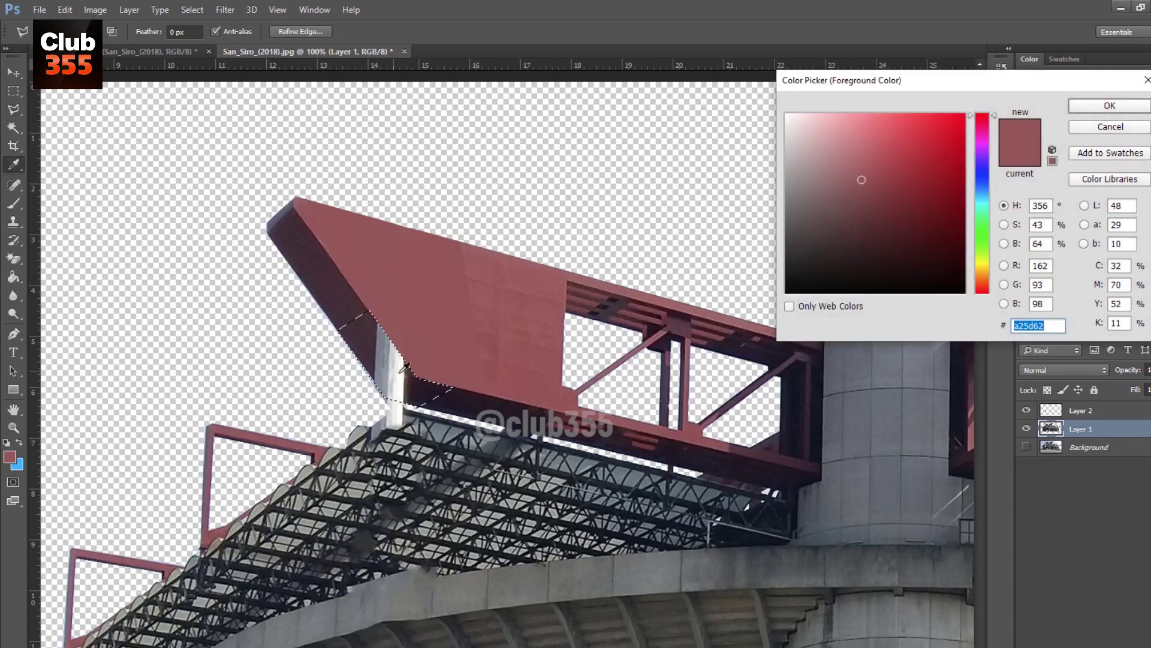
{"action": "left_click", "coordinate": [855, 256]}
{"action": "key", "text": "Return"}
{"action": "left_click", "coordinate": [14, 203]}
{"action": "left_click_drag", "start_coordinate": [329, 362], "coordinate": [389, 402]}
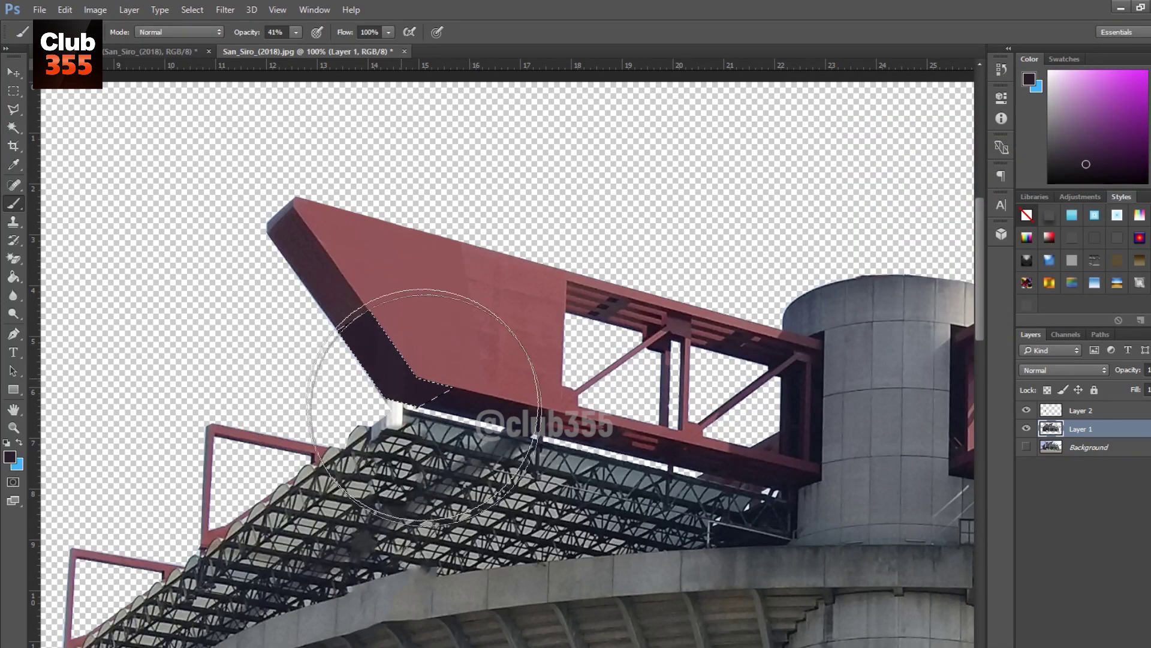
{"action": "key", "text": "ctrl+d"}
{"action": "key", "text": "l"}
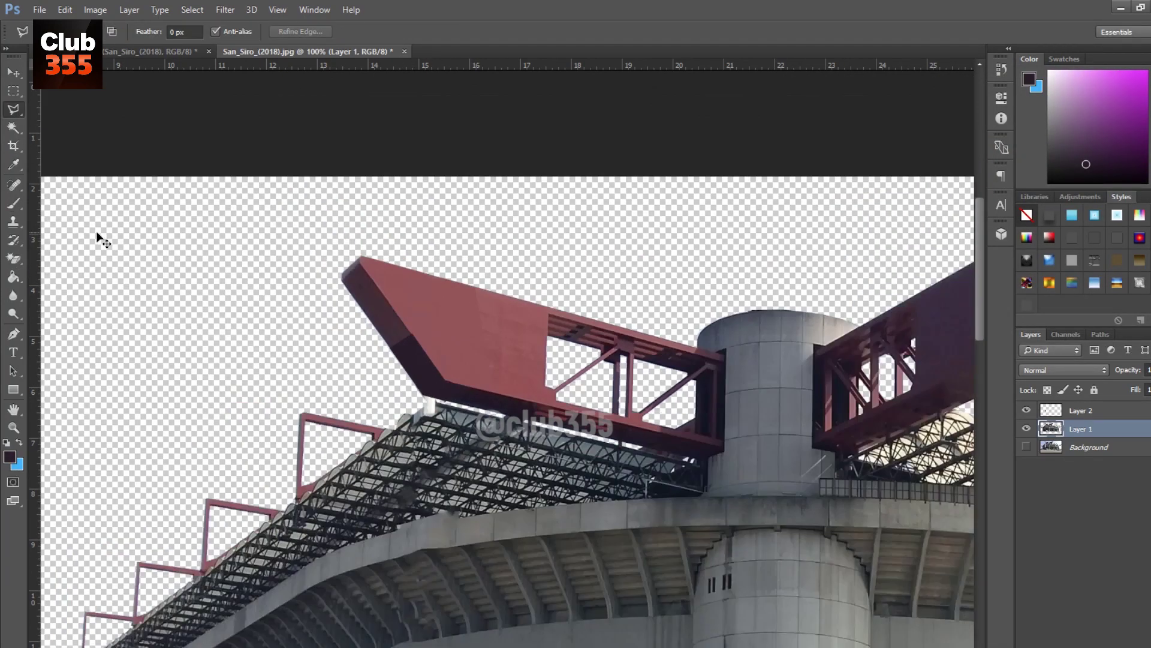
{"action": "key", "text": "ctrl+minus"}
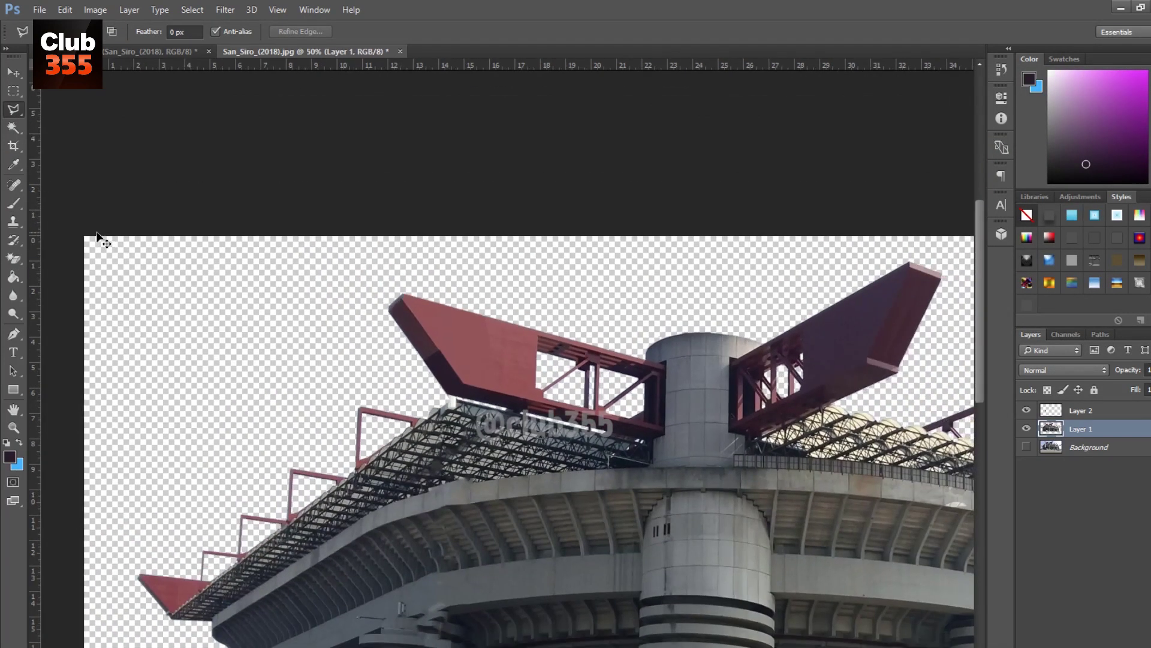
{"action": "key", "text": "ctrl+minus"}
Step: Merge Layer 2 and the stadium layer into a single layer
{"action": "left_click", "coordinate": [1079, 410], "text": "ctrl"}
{"action": "right_click", "coordinate": [1116, 420]}
{"action": "left_click", "coordinate": [991, 490]}
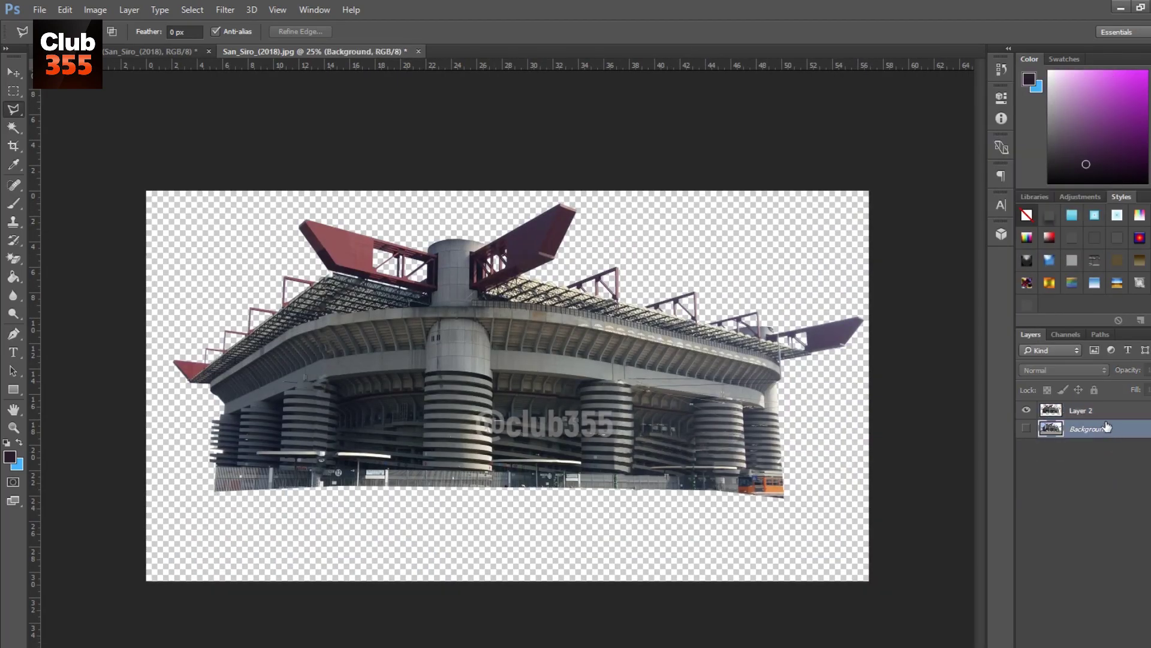
{"action": "key", "text": "ctrl+s"}
{"action": "key", "text": "Return"}
{"action": "right_click", "coordinate": [1134, 411]}
{"action": "key", "text": "Escape"}
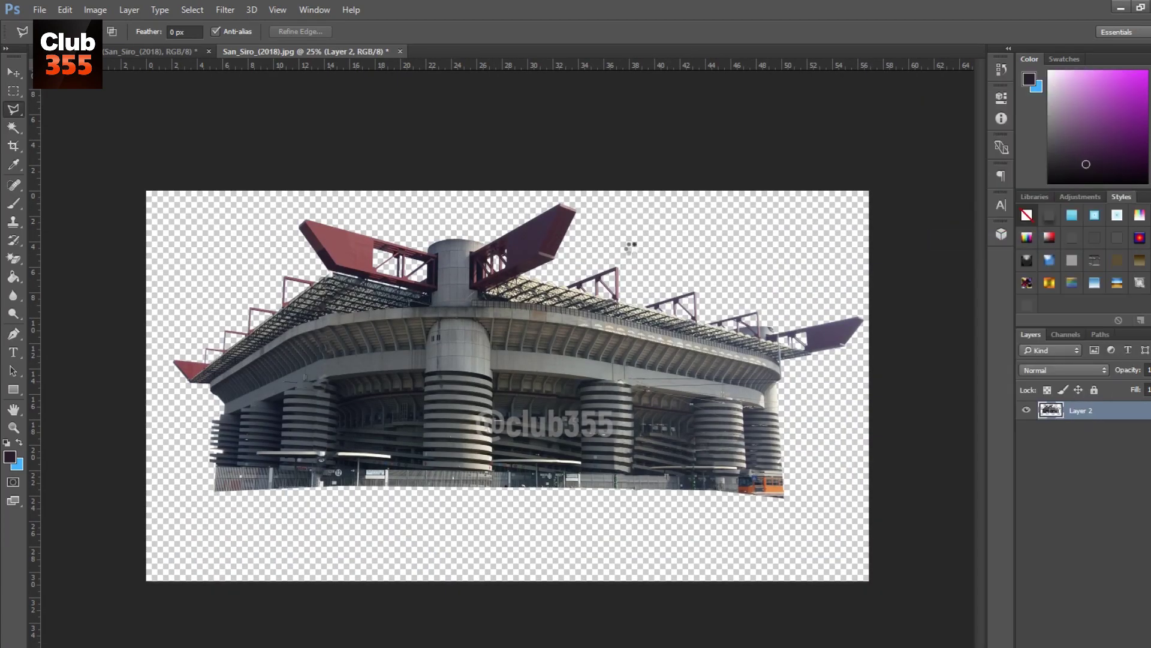
Step: Move the merged stadium into the desert document, scaled to about 38% above the dunes
{"action": "key", "text": "v"}
{"action": "mouse_move", "coordinate": [115, 52]}
{"action": "left_mouse_down"}
{"action": "mouse_move", "coordinate": [379, 195]}
{"action": "mouse_move", "coordinate": [384, 240]}
{"action": "left_mouse_up"}
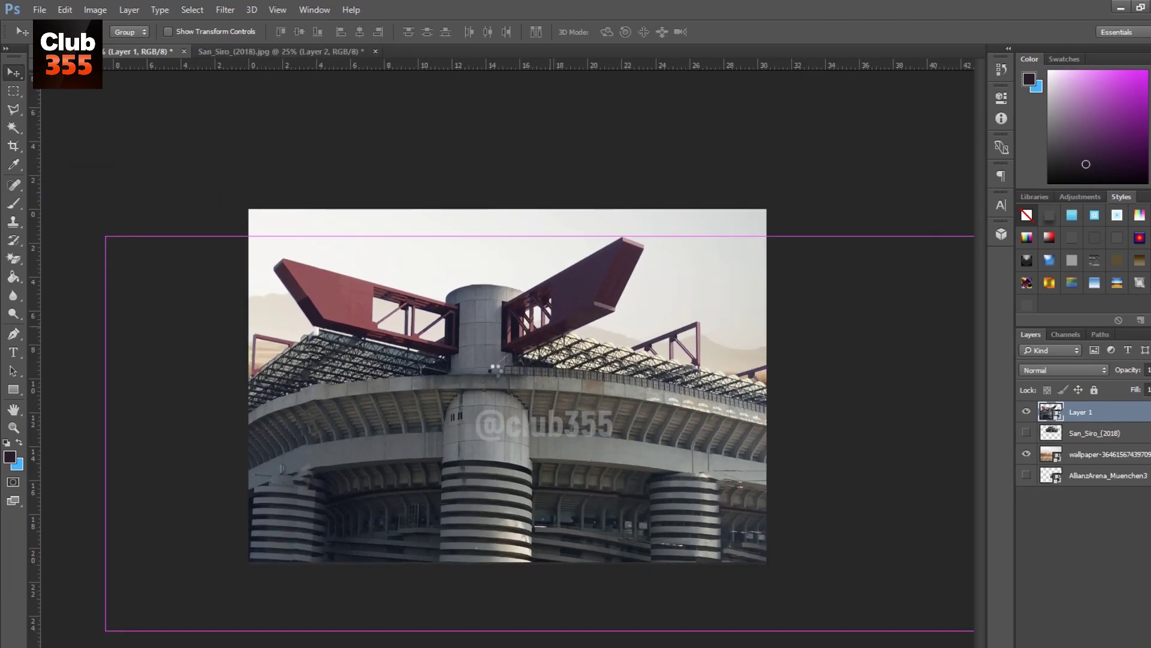
{"action": "left_click_drag", "start_coordinate": [495, 366], "coordinate": [494, 357]}
{"action": "key", "text": "ctrl+t"}
{"action": "left_click_drag", "start_coordinate": [975, 631], "coordinate": [761, 504]}
{"action": "left_click_drag", "start_coordinate": [665, 452], "coordinate": [621, 345]}
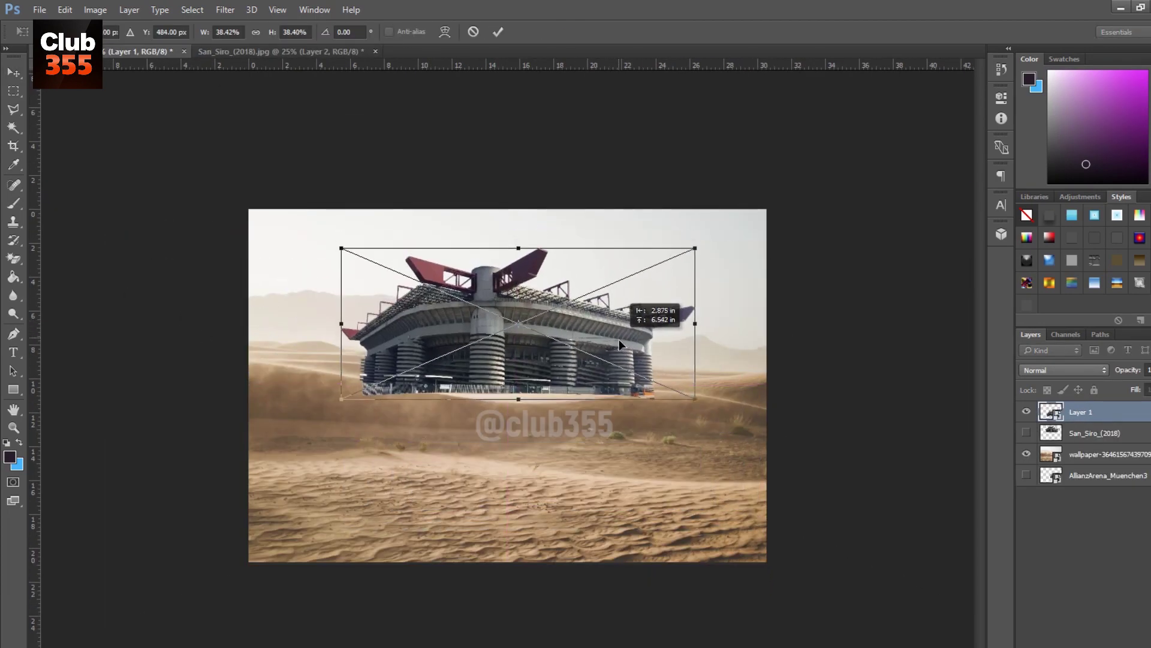
{"action": "key", "text": "Return"}
Step: Lower the stadium's opacity, stretch it wider and taller, and settle it into the dunes
{"action": "key", "text": "ctrl+plus"}
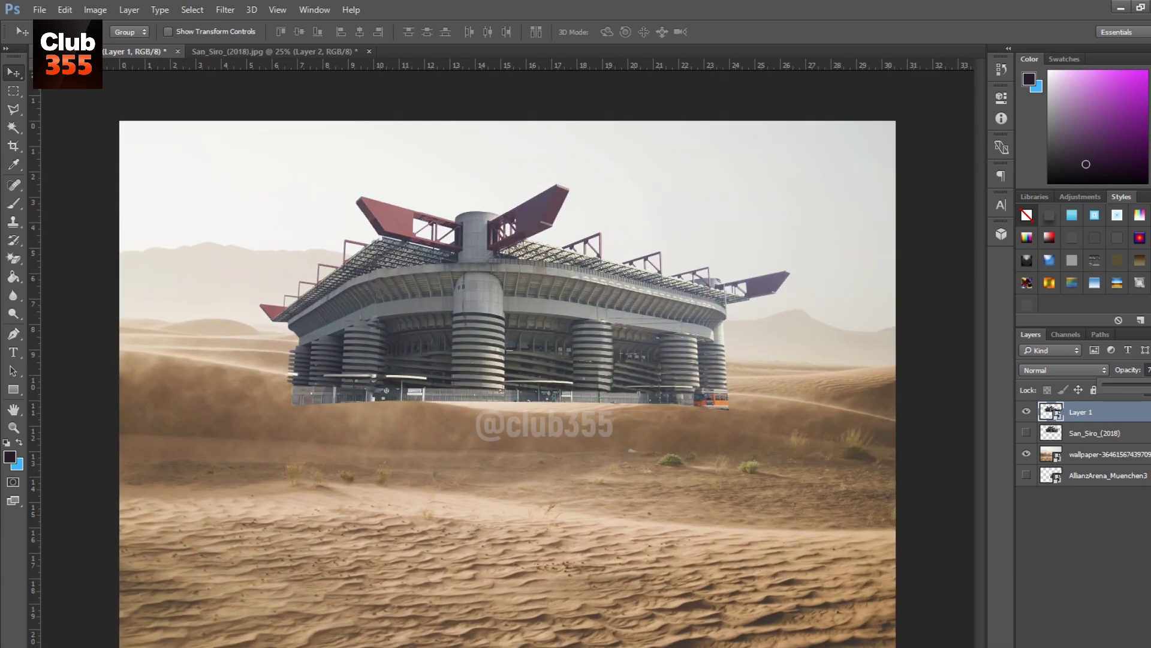
{"action": "key", "text": "6"}
{"action": "left_click_drag", "start_coordinate": [601, 345], "coordinate": [602, 304]}
{"action": "key", "text": "ctrl+t"}
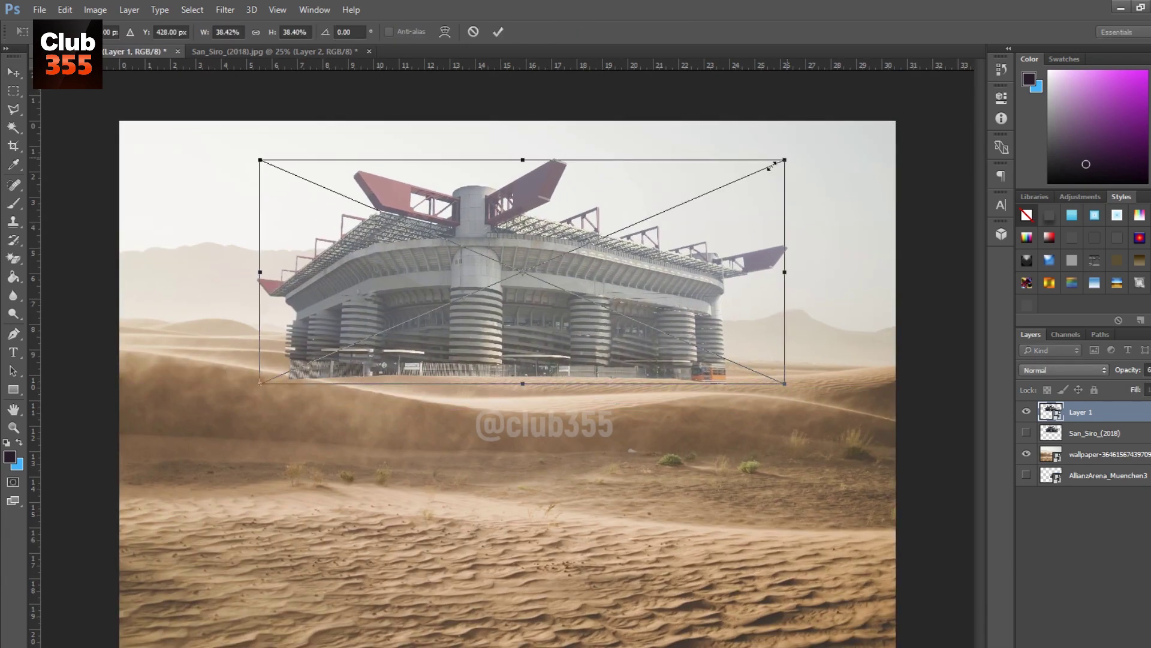
{"action": "left_click_drag", "start_coordinate": [784, 152], "coordinate": [778, 164]}
{"action": "left_click_drag", "start_coordinate": [278, 167], "coordinate": [269, 165]}
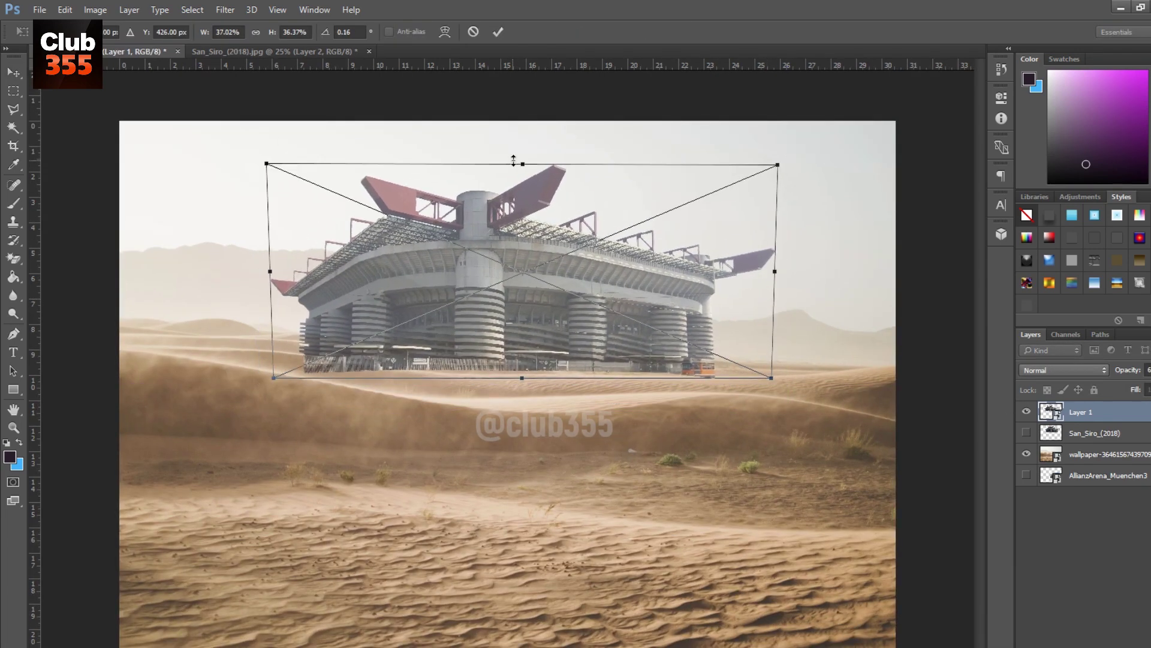
{"action": "left_click_drag", "start_coordinate": [526, 165], "coordinate": [523, 151]}
{"action": "left_click_drag", "start_coordinate": [666, 357], "coordinate": [663, 327]}
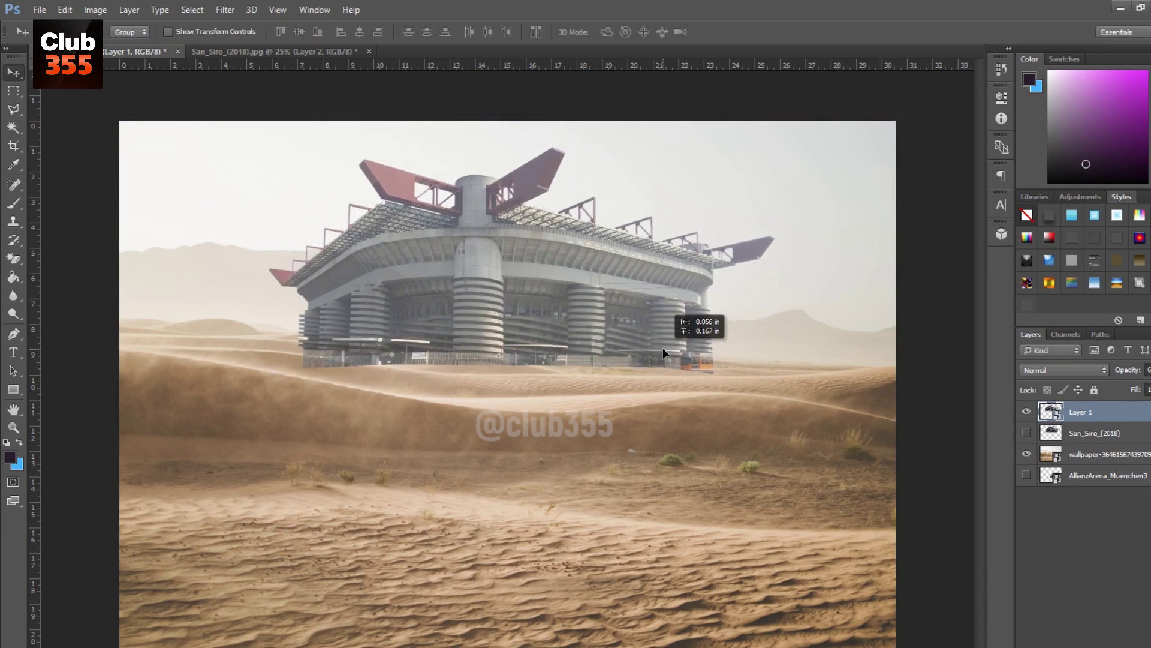
{"action": "left_click_drag", "start_coordinate": [663, 327], "coordinate": [664, 361]}
{"action": "left_click_drag", "start_coordinate": [1130, 387], "coordinate": [1110, 385]}
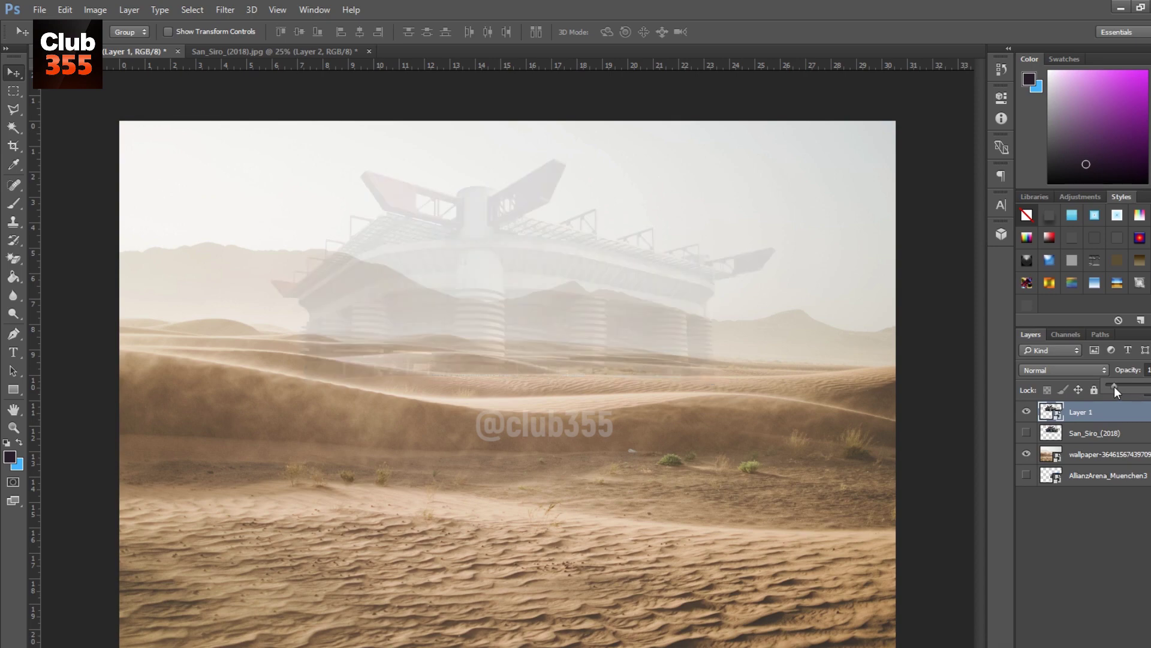
Step: Copy the dune ridge from the desert background to a new layer above the stadium
{"action": "left_click", "coordinate": [1107, 457]}
{"action": "key", "text": "ctrl+plus"}
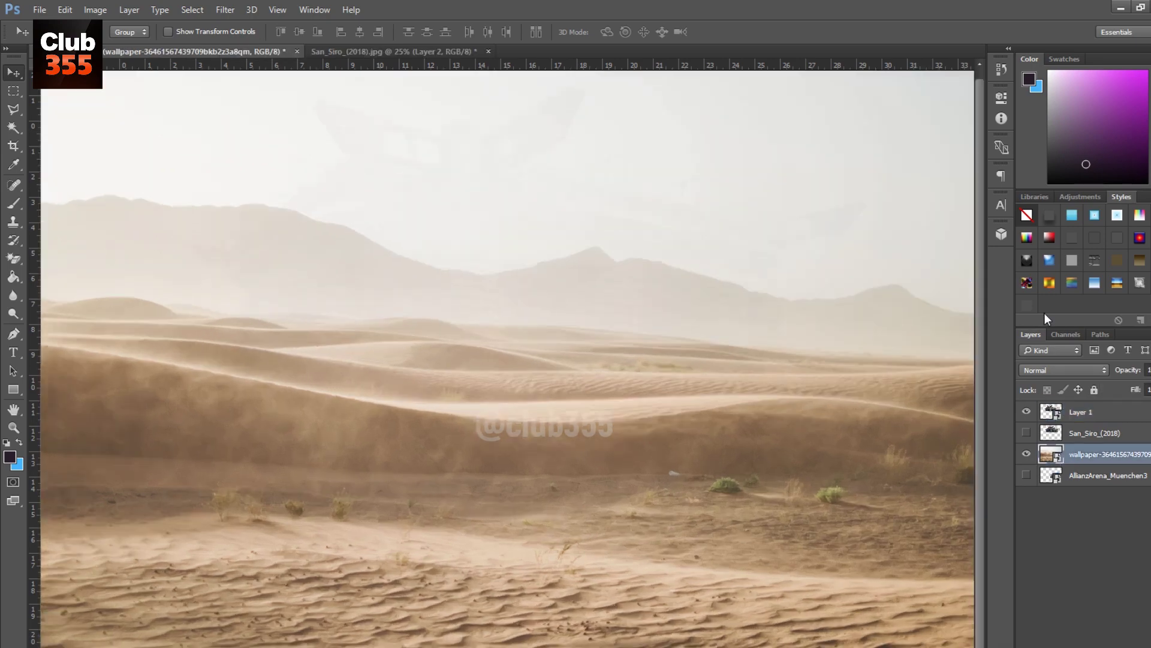
{"action": "key", "text": "ctrl+plus"}
{"action": "key", "text": "ctrl+plus"}
{"action": "key", "text": "l"}
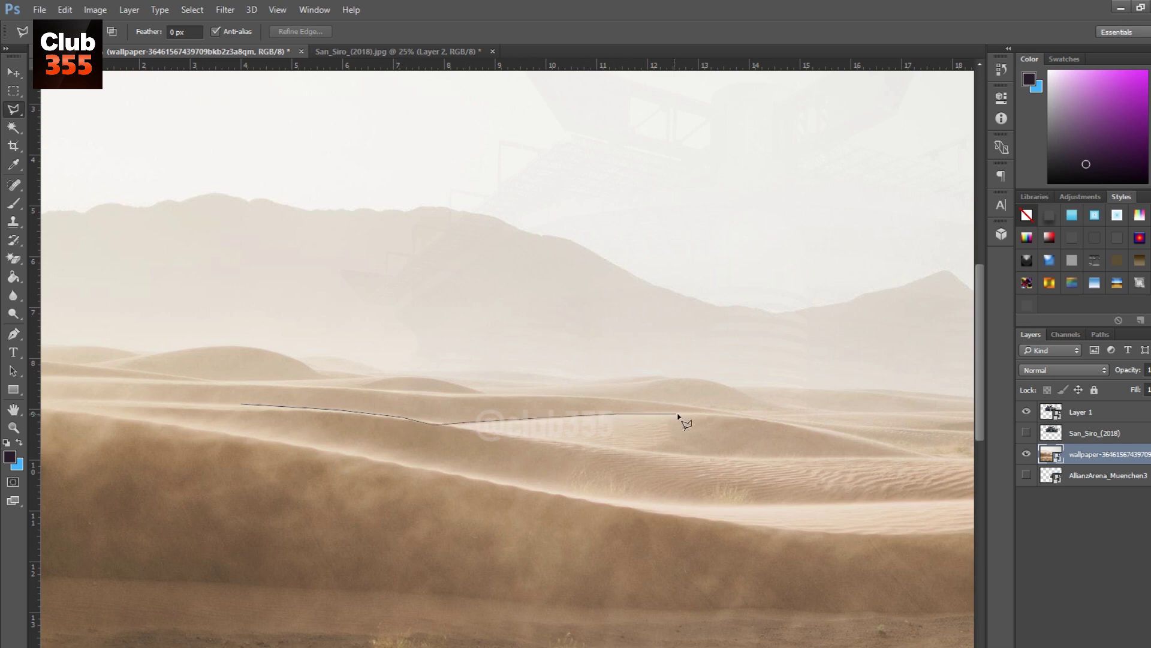
{"action": "left_click_drag", "start_coordinate": [887, 437], "coordinate": [559, 489]}
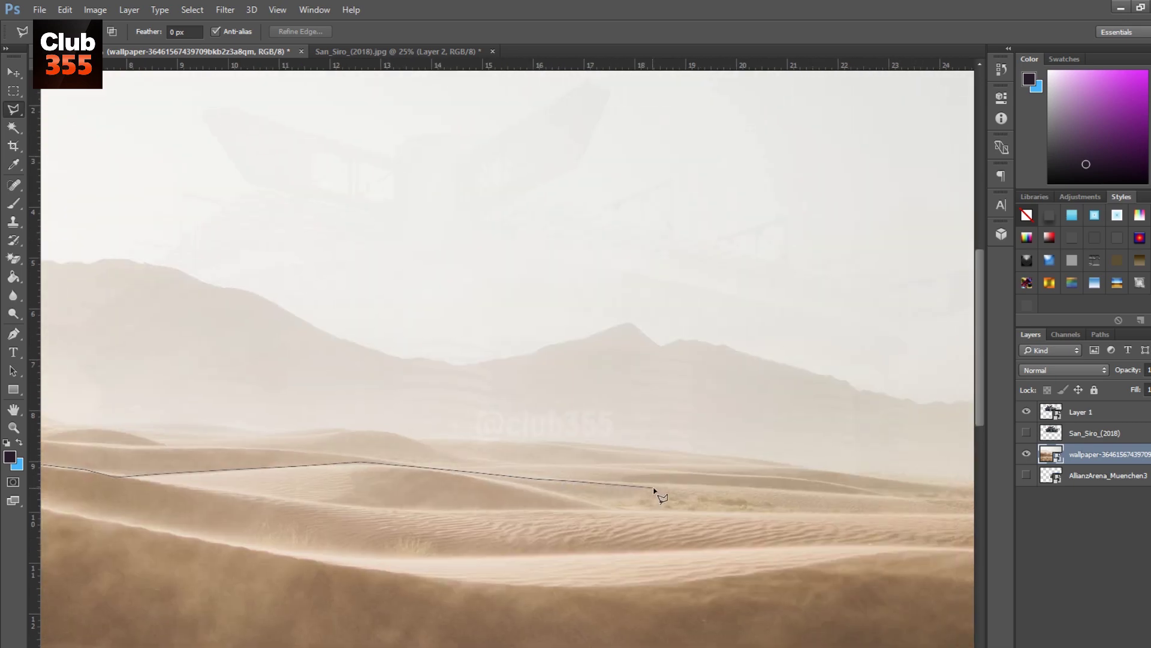
{"action": "key", "text": "ctrl+minus"}
{"action": "key", "text": "ctrl+minus"}
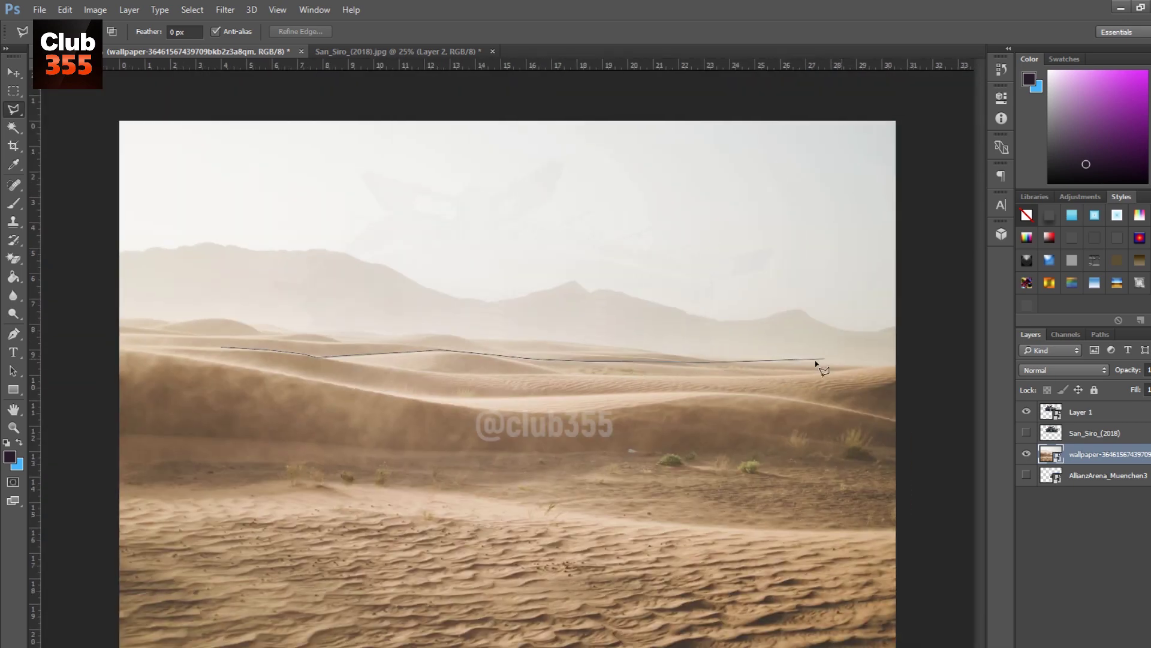
{"action": "left_click", "coordinate": [912, 406]}
{"action": "left_click", "coordinate": [902, 440]}
{"action": "left_click", "coordinate": [219, 349]}
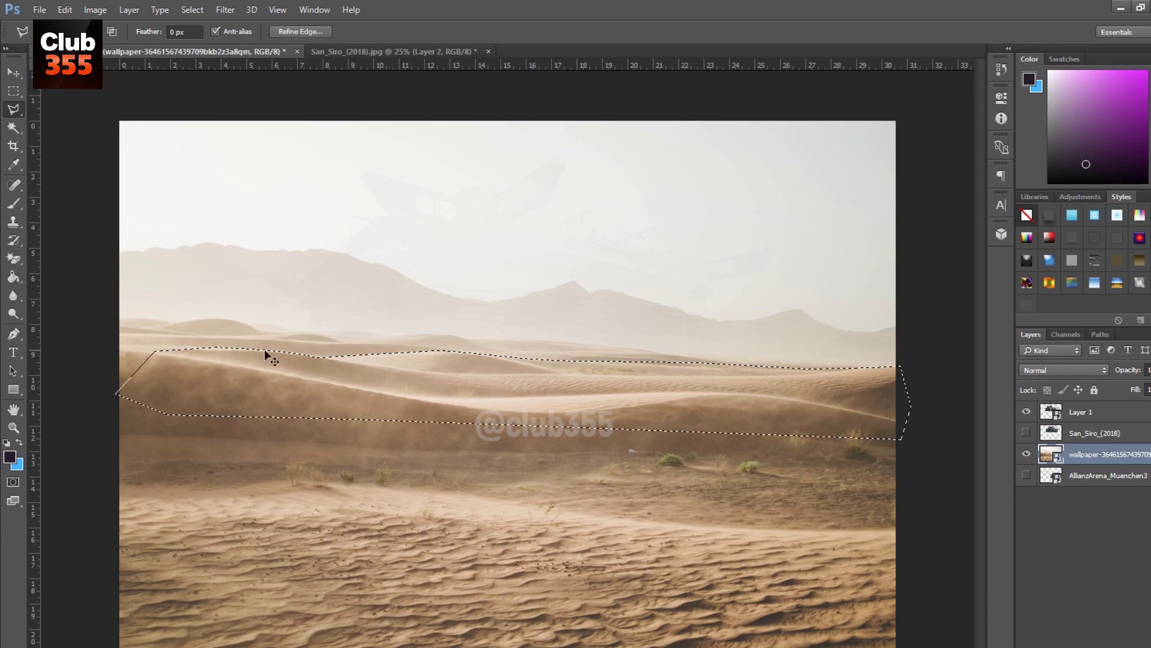
{"action": "key", "text": "ctrl+j"}
{"action": "mouse_move", "coordinate": [1079, 454]}
{"action": "left_mouse_down"}
{"action": "mouse_move", "coordinate": [1080, 408]}
{"action": "mouse_move", "coordinate": [1145, 386]}
{"action": "left_mouse_up"}
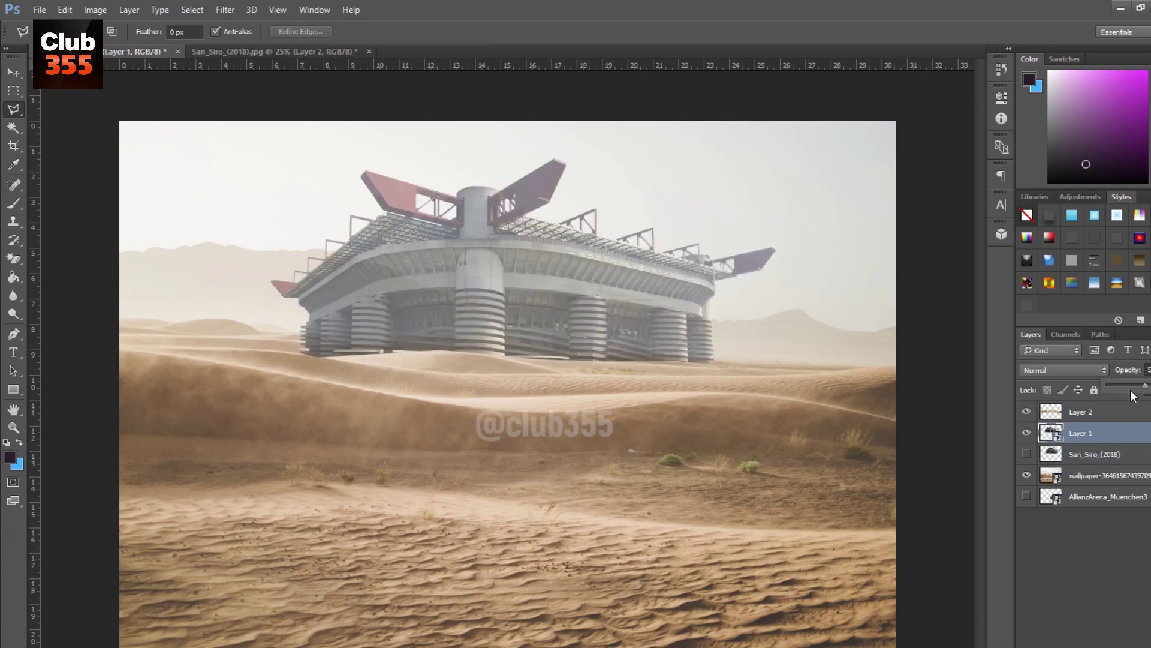
Step: Nudge the stadium and pull its top-right corner down, then ready the Eraser on the dune layer
{"action": "key", "text": "v"}
{"action": "mouse_move", "coordinate": [531, 235]}
{"action": "left_mouse_down"}
{"action": "mouse_move", "coordinate": [523, 252]}
{"action": "mouse_move", "coordinate": [521, 224]}
{"action": "left_mouse_up"}
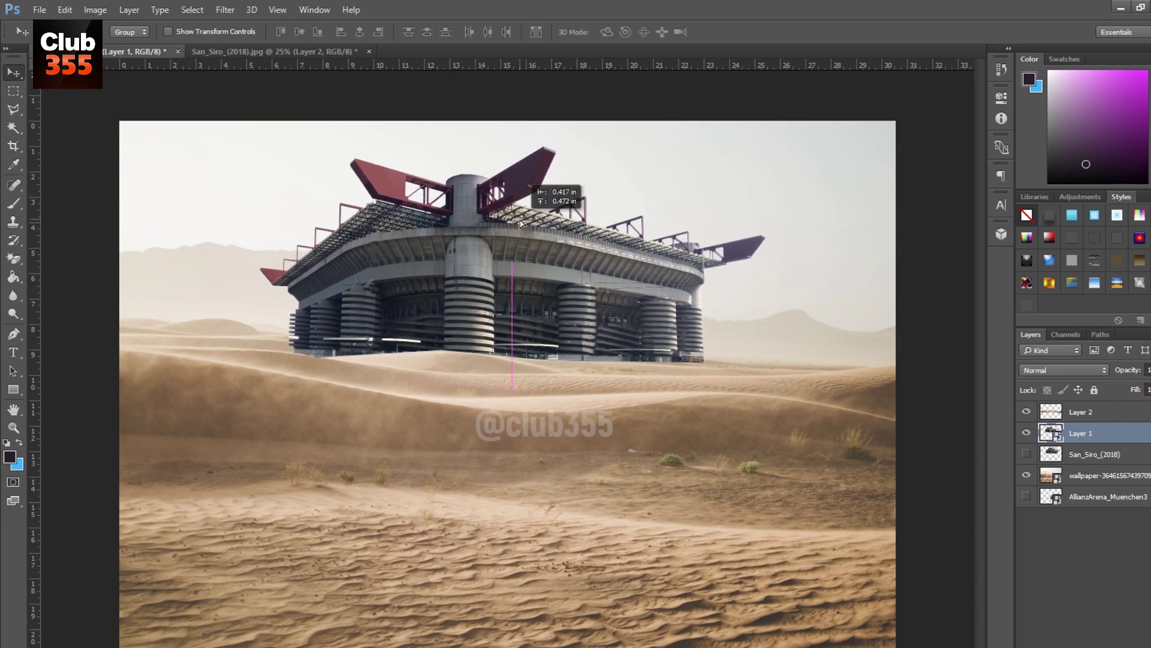
{"action": "left_click_drag", "start_coordinate": [521, 223], "coordinate": [517, 226]}
{"action": "key", "text": "ctrl+t"}
{"action": "left_click_drag", "start_coordinate": [764, 152], "coordinate": [757, 170]}
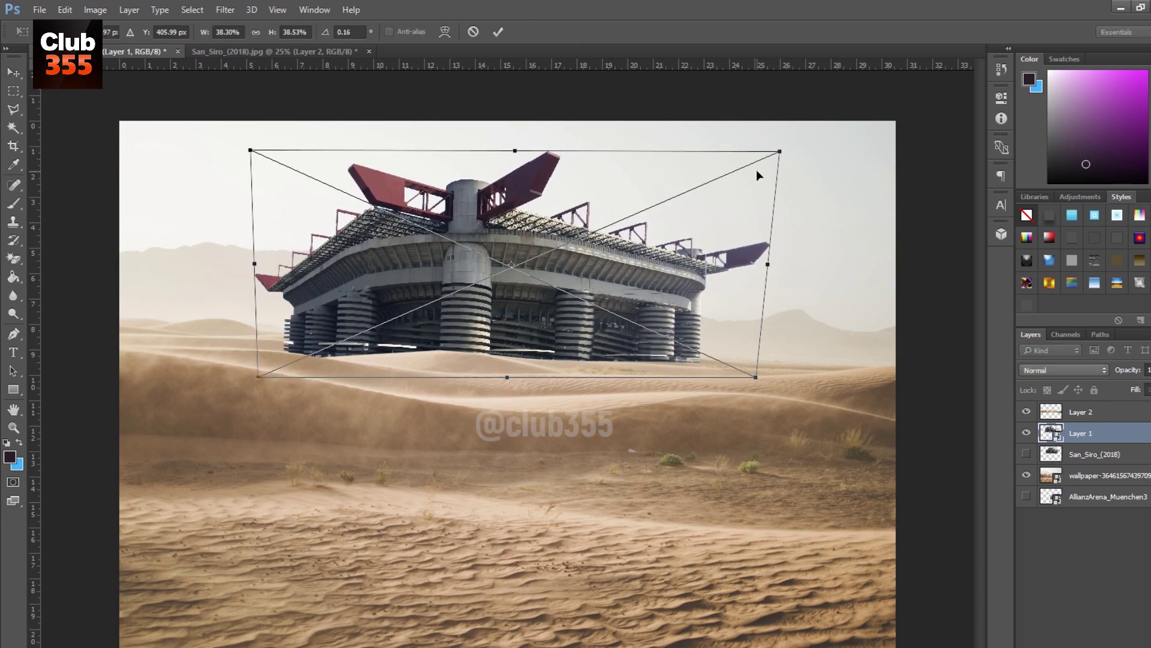
{"action": "key", "text": "Return"}
{"action": "left_click", "coordinate": [1081, 412]}
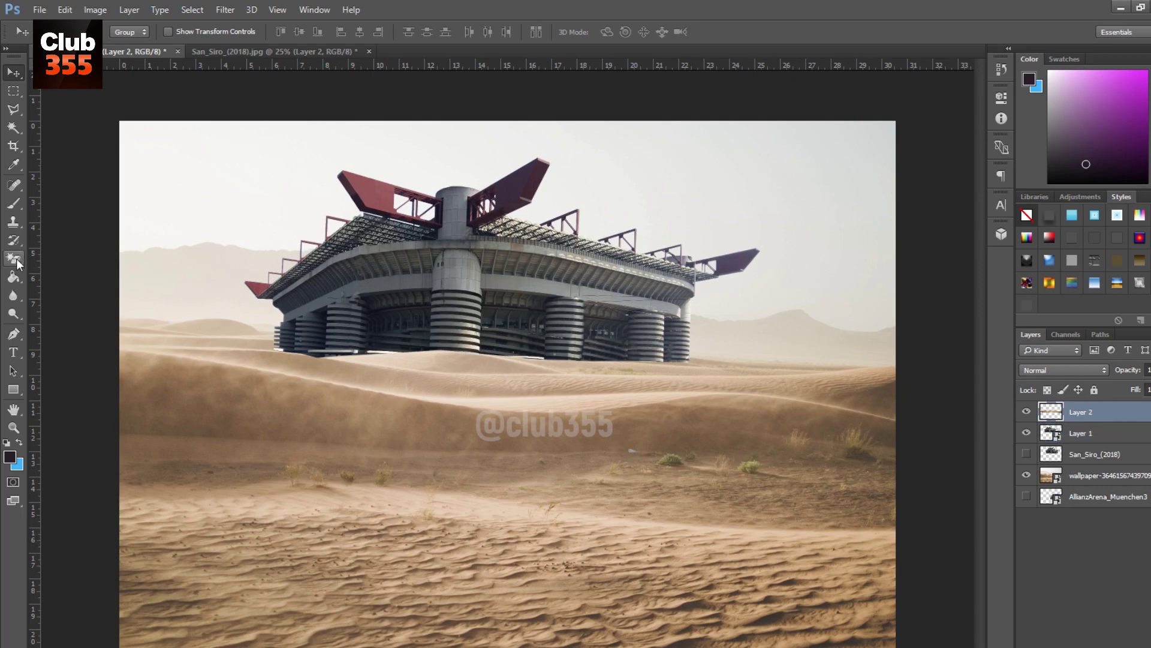
{"action": "left_click", "coordinate": [13, 258]}
Step: Set a smaller soft eraser size and nudge the stadium down a few pixels
{"action": "right_click", "coordinate": [691, 377]}
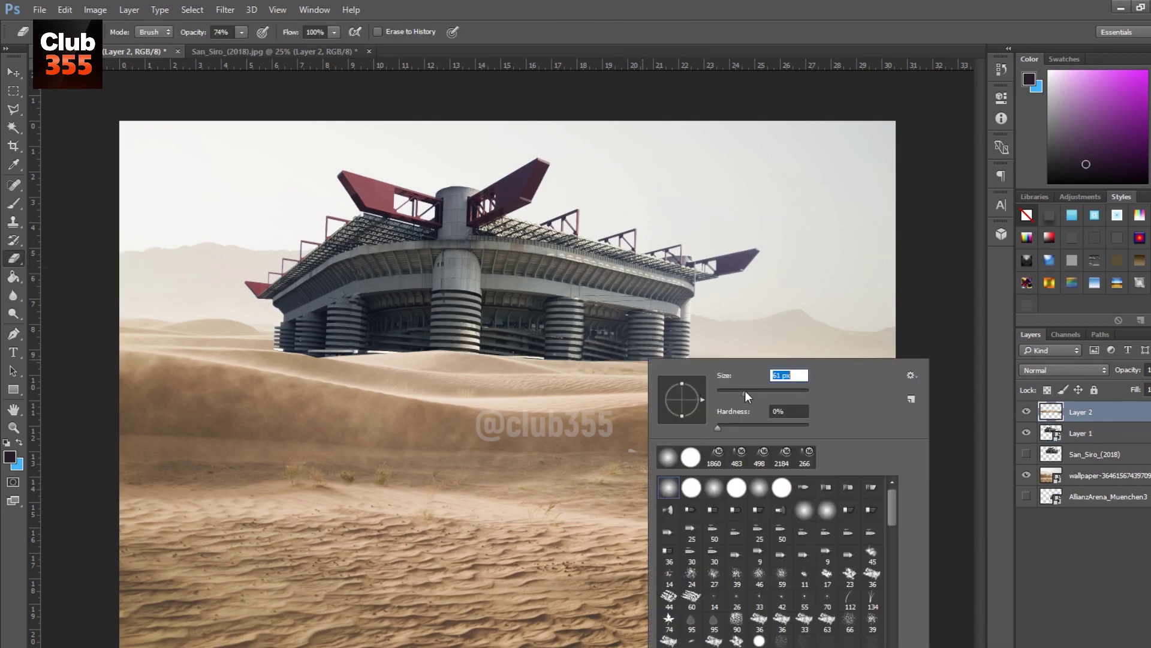
{"action": "key", "text": "Return"}
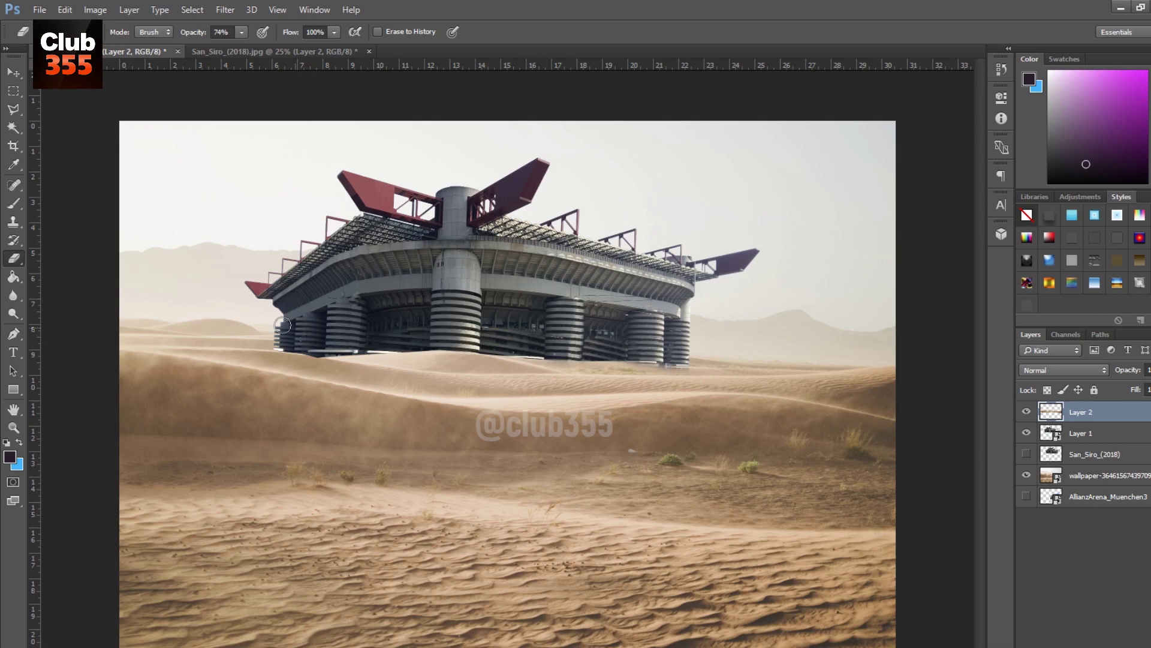
{"action": "left_click", "coordinate": [1079, 433]}
{"action": "key", "text": "v"}
{"action": "left_click_drag", "start_coordinate": [632, 313], "coordinate": [632, 328]}
{"action": "key", "text": "ctrl+z"}
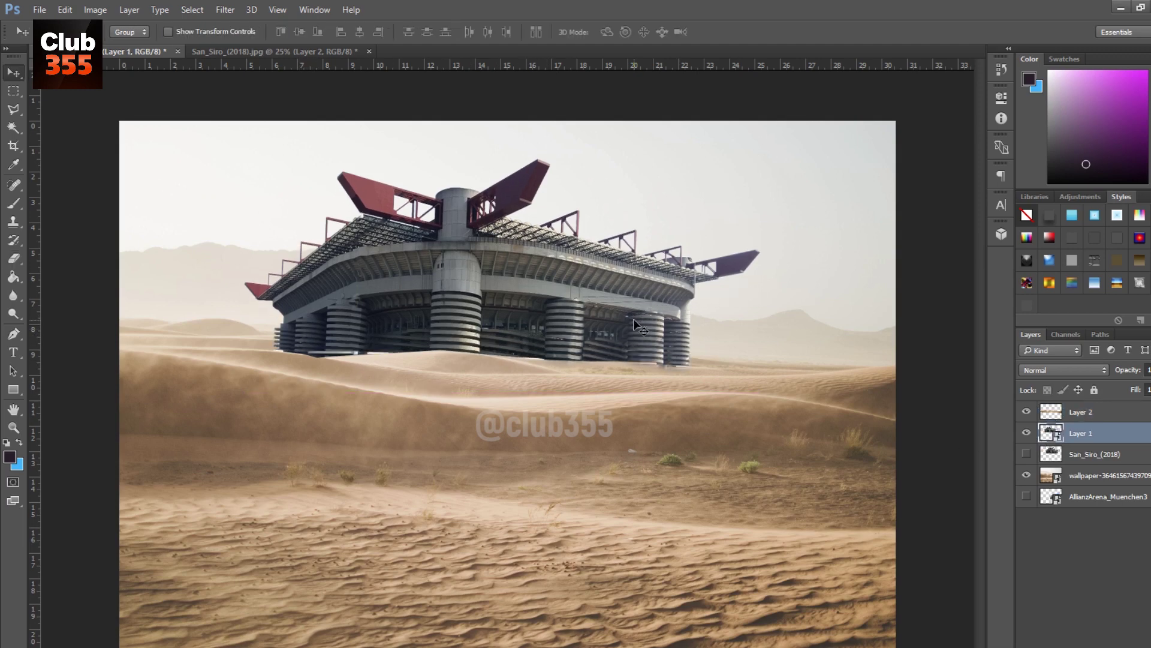
{"action": "key", "text": "shift+Down"}
{"action": "key", "text": "shift+Down"}
{"action": "key", "text": "shift+Down"}
Step: Add a Warming Filter (85) Photo Filter at 39% density clipped to the stadium
{"action": "left_click", "coordinate": [1077, 640]}
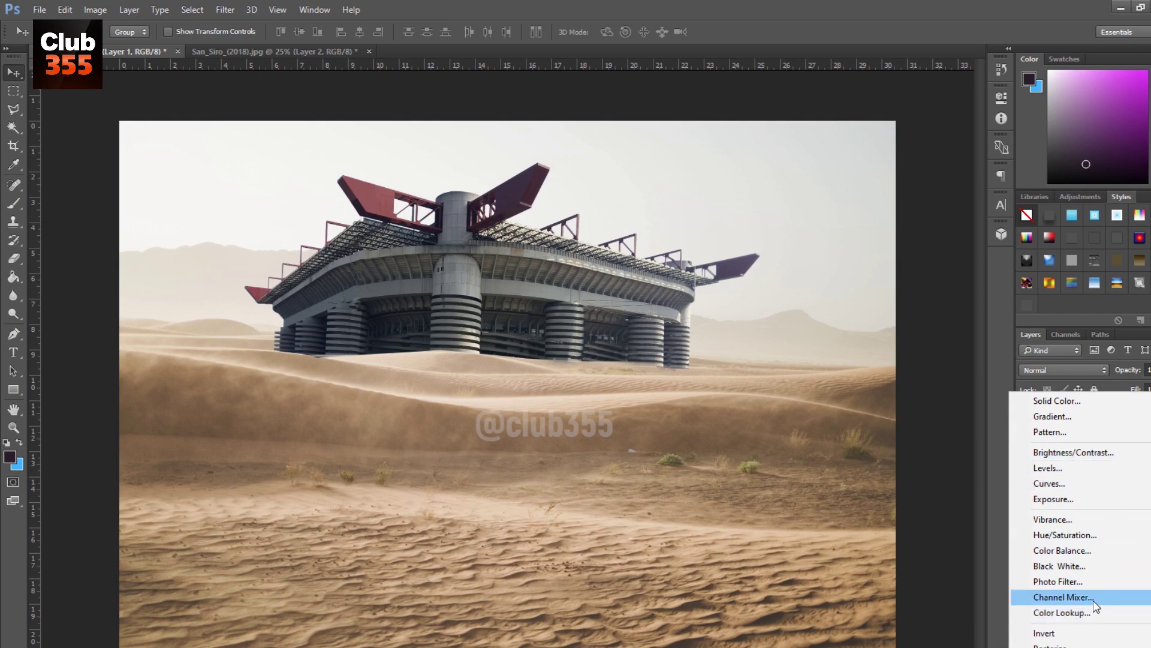
{"action": "left_click", "coordinate": [1080, 578]}
{"action": "right_click", "coordinate": [1086, 433]}
{"action": "left_click", "coordinate": [1028, 331]}
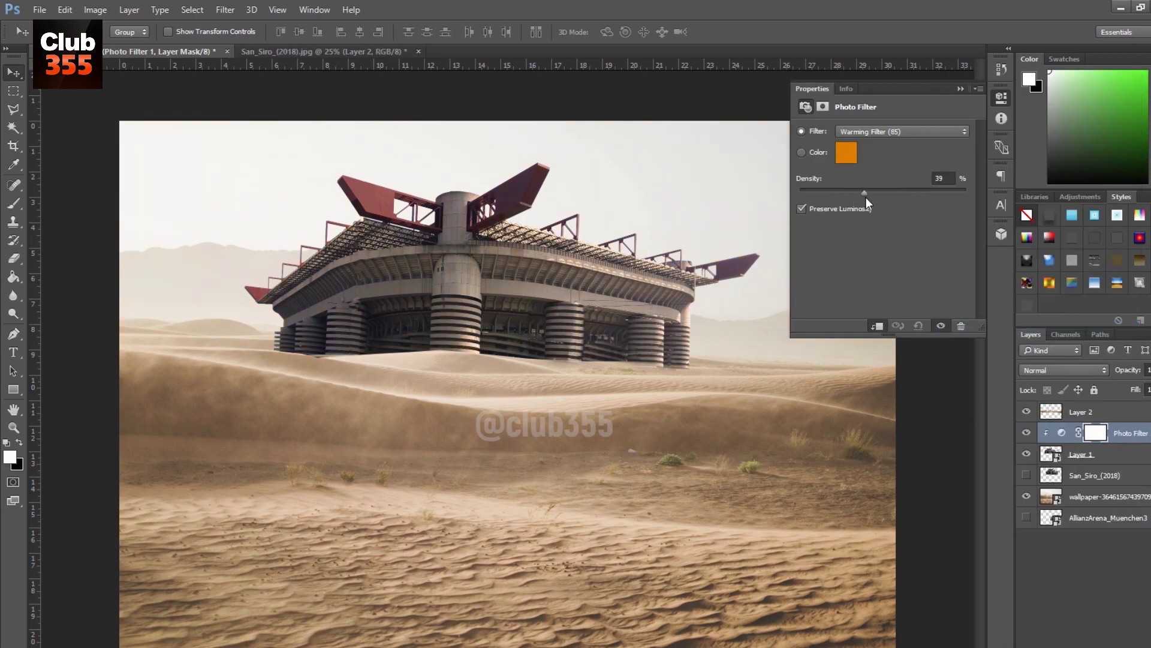
{"action": "left_click", "coordinate": [924, 349]}
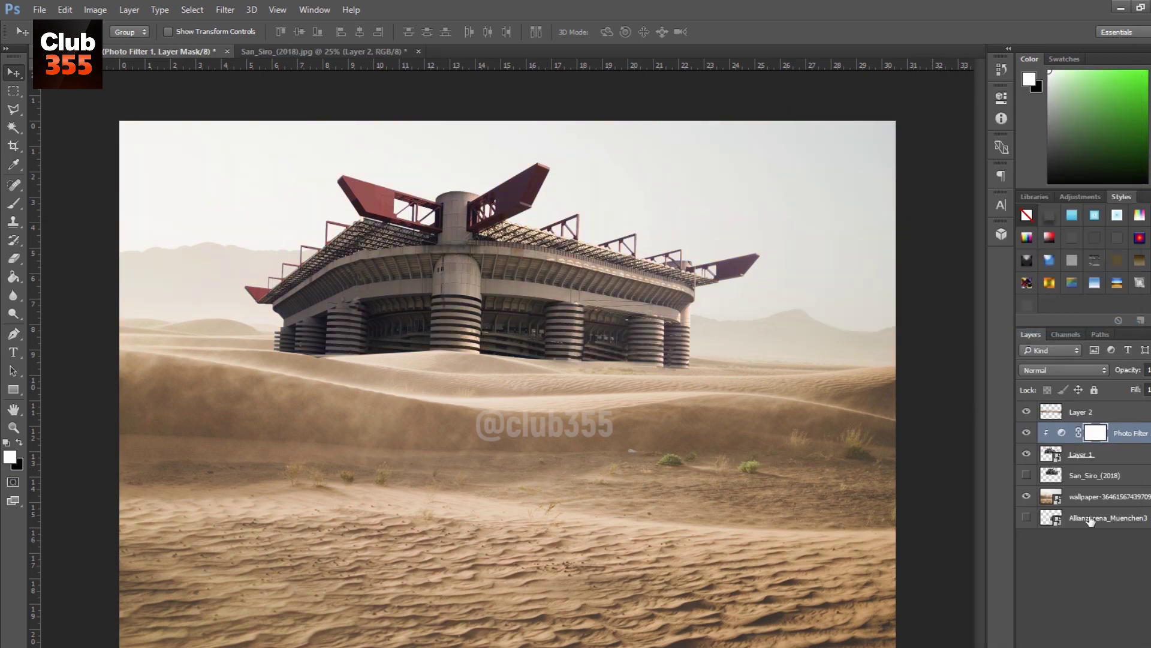
Step: Shrink the stadium slightly with Free Transform
{"action": "left_click", "coordinate": [1081, 454]}
{"action": "key", "text": "ctrl+t"}
{"action": "mouse_move", "coordinate": [739, 473]}
{"action": "left_mouse_down"}
{"action": "mouse_move", "coordinate": [497, 142]}
{"action": "mouse_move", "coordinate": [738, 182]}
{"action": "left_mouse_up"}
Step: Lift the stadium slightly and enlarge it by its top corner within the dunes
{"action": "key", "text": "Return"}
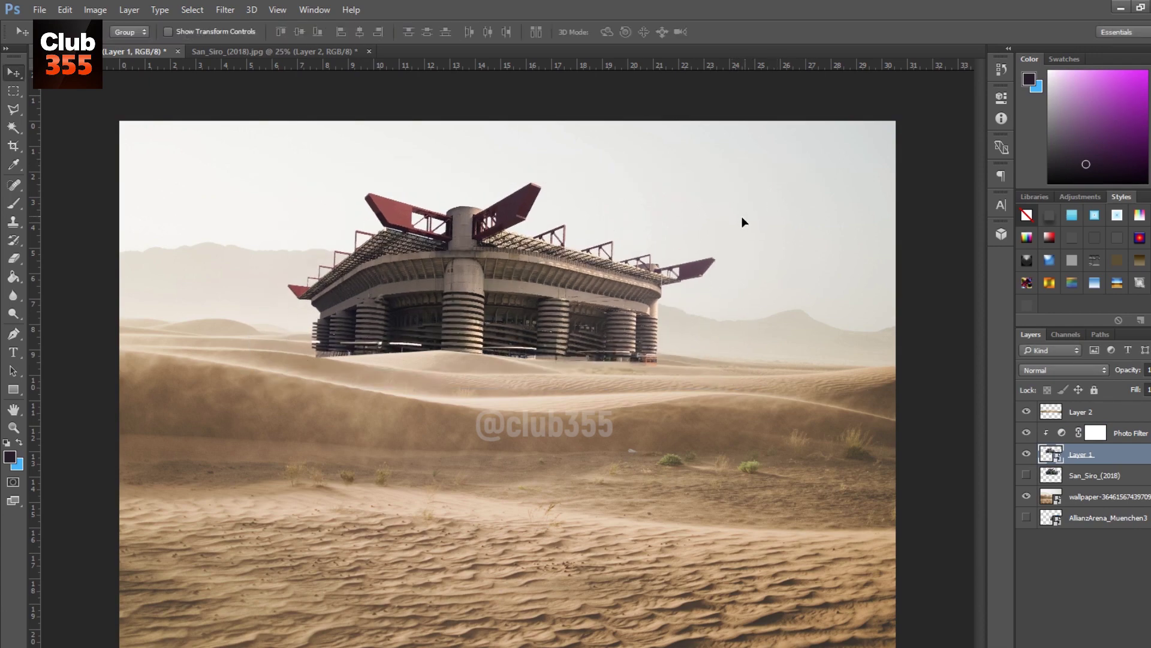
{"action": "key", "text": "ctrl+t"}
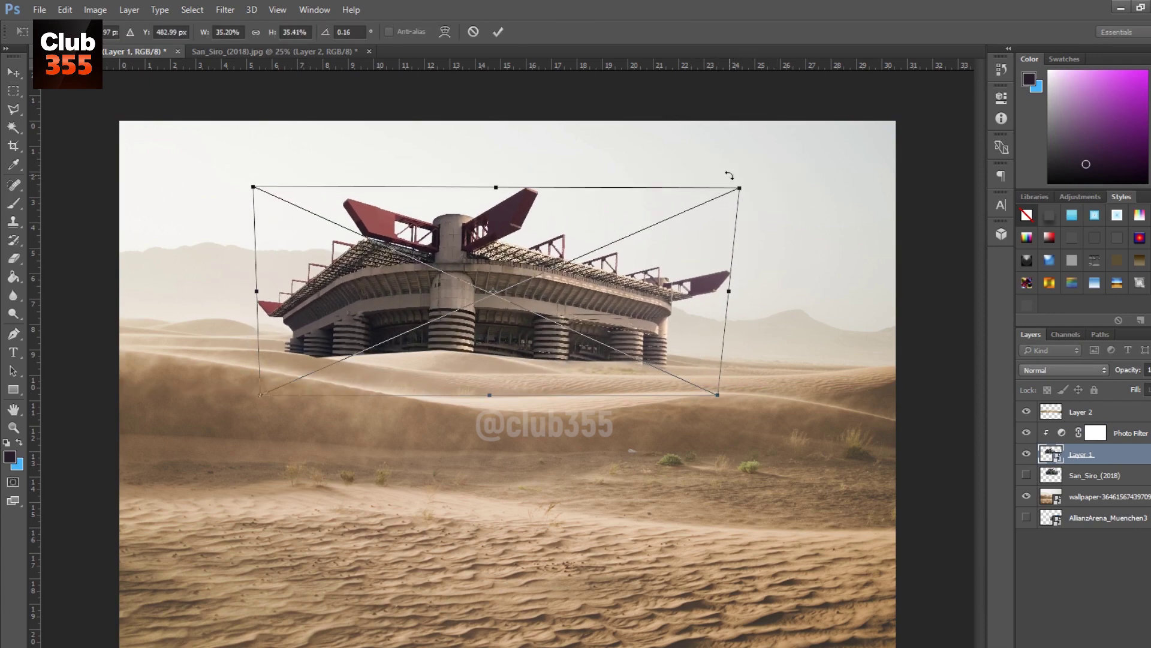
{"action": "left_click_drag", "start_coordinate": [740, 310], "coordinate": [740, 300]}
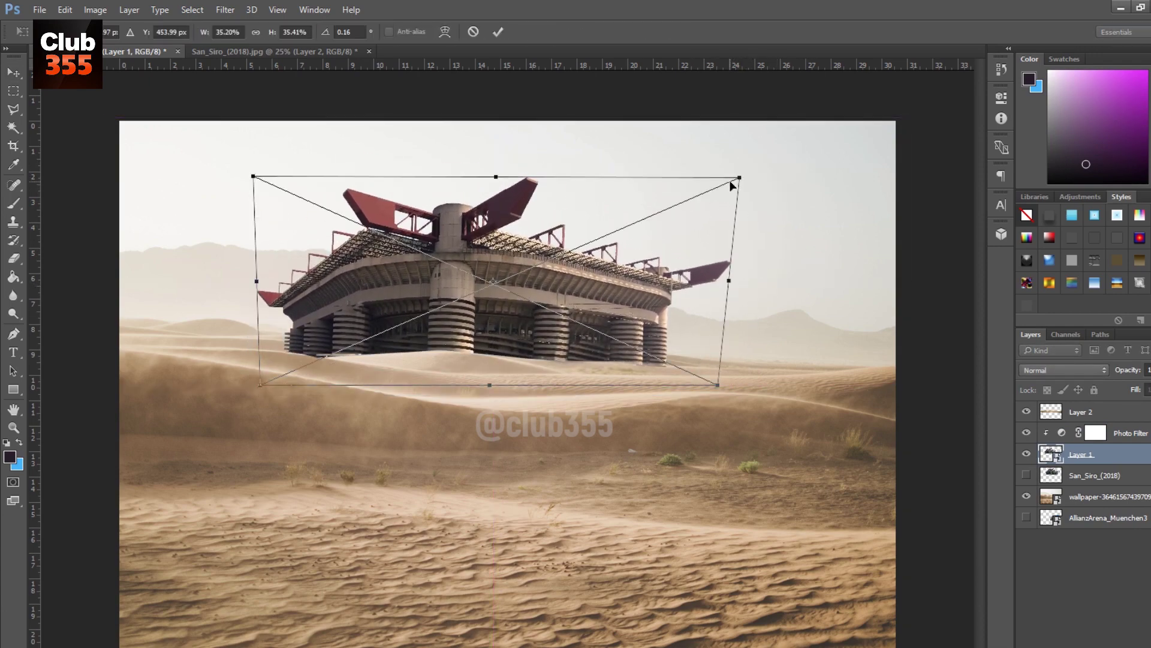
{"action": "left_click_drag", "start_coordinate": [730, 181], "coordinate": [750, 176]}
{"action": "key", "text": "Return"}
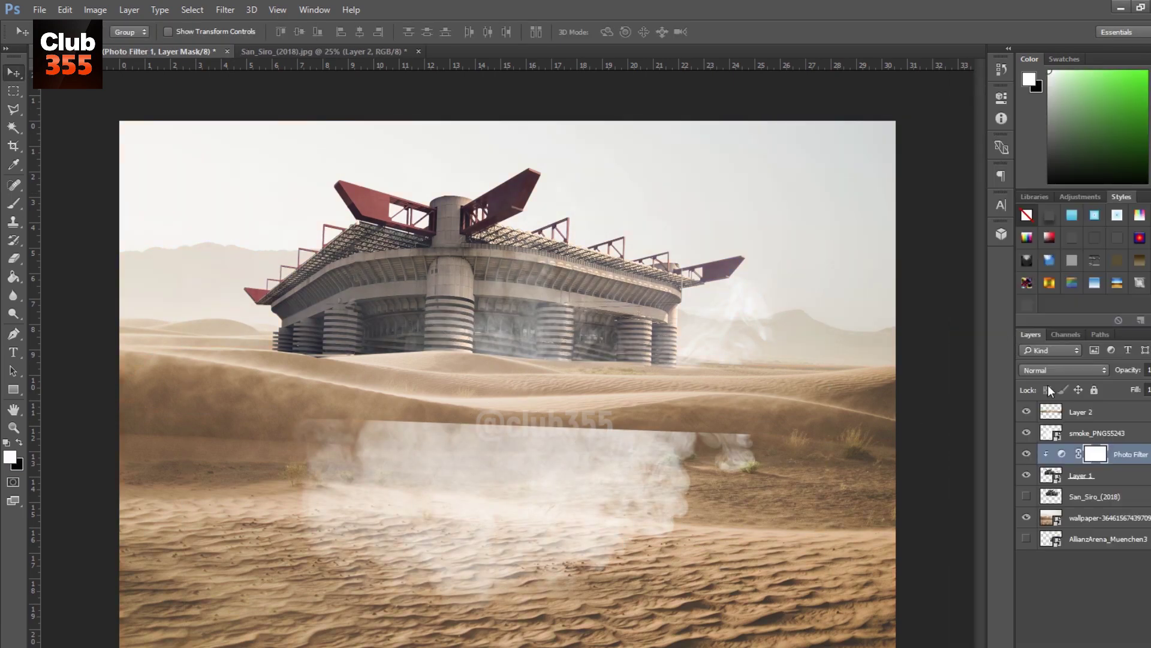
Step: Shrink the smoke and place it at the stadium's left base
{"action": "mouse_move", "coordinate": [673, 444]}
{"action": "left_mouse_down"}
{"action": "mouse_move", "coordinate": [694, 402]}
{"action": "mouse_move", "coordinate": [362, 366]}
{"action": "left_mouse_up"}
{"action": "key", "text": "ctrl+t"}
{"action": "key", "text": "ctrl+plus"}
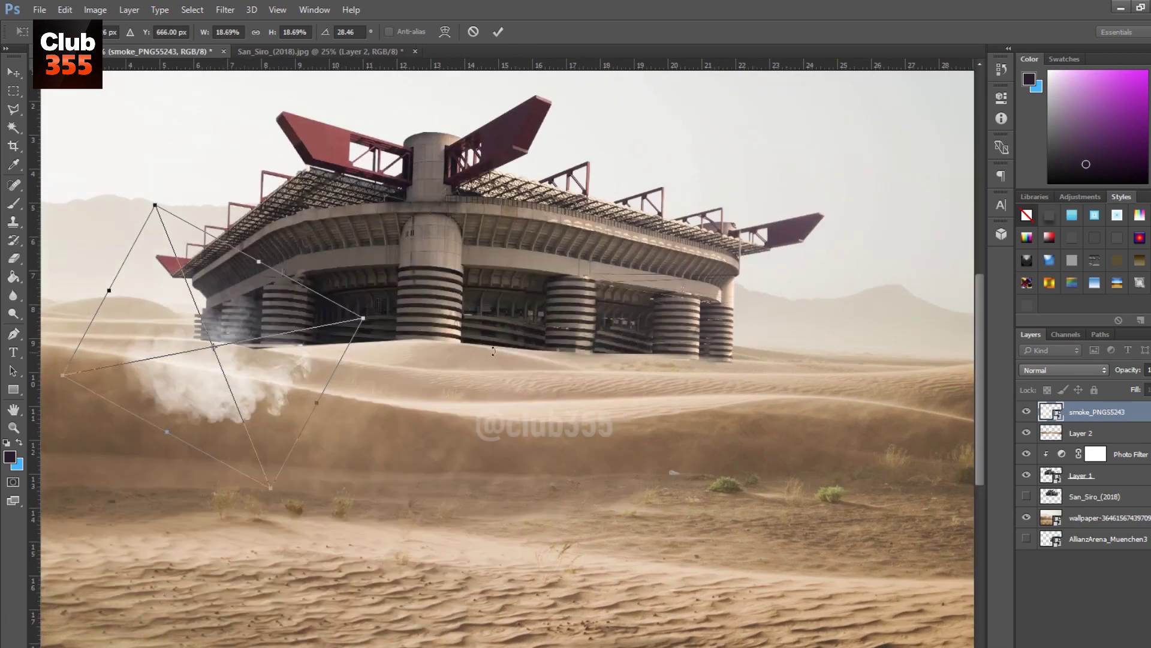
{"action": "mouse_move", "coordinate": [507, 387]}
{"action": "left_mouse_down"}
{"action": "mouse_move", "coordinate": [392, 407]}
{"action": "mouse_move", "coordinate": [379, 388]}
{"action": "left_mouse_up"}
{"action": "key", "text": "Return"}
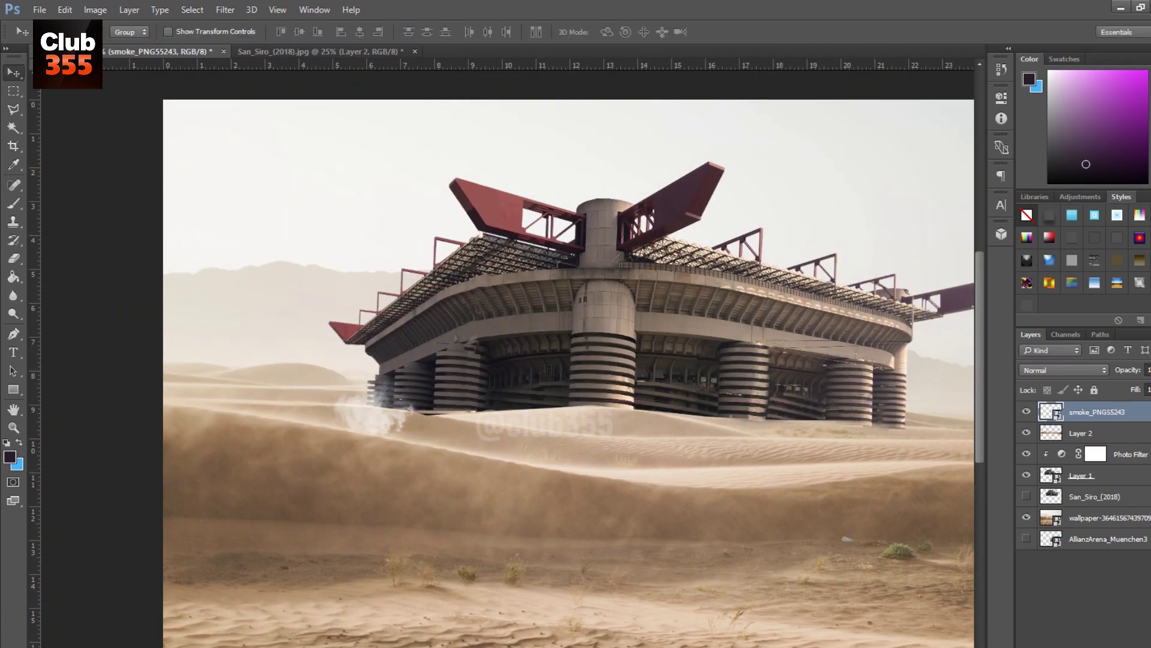
Step: Tint the smoke with a Color Overlay sampled from a darker sand tone
{"action": "left_click", "coordinate": [838, 115]}
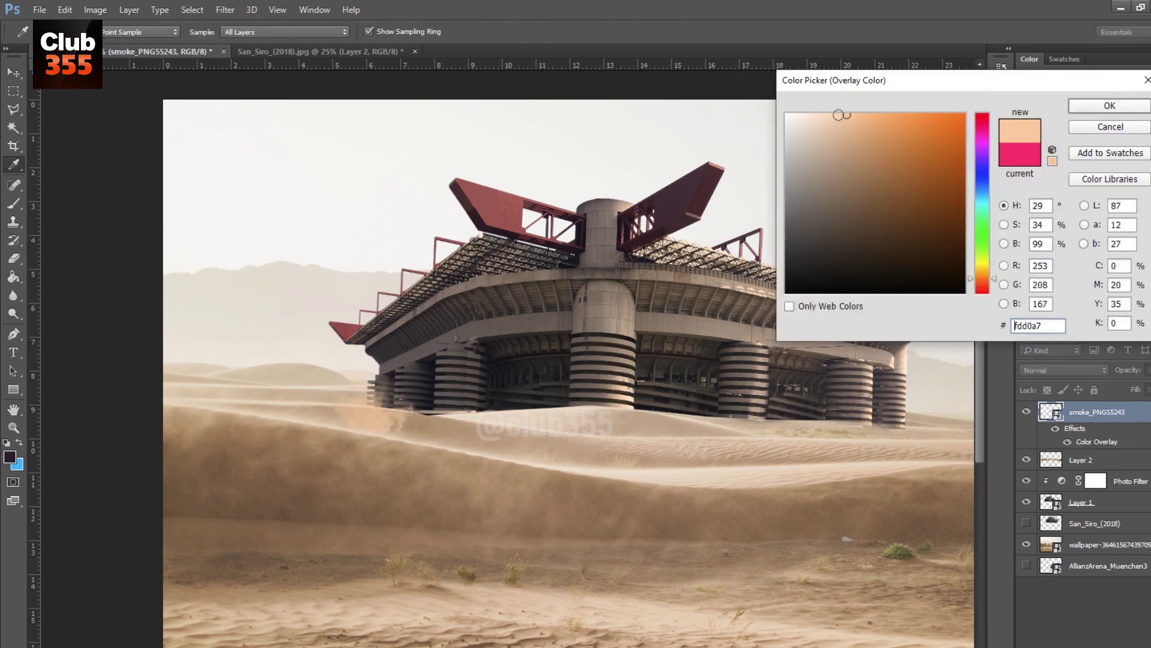
{"action": "left_click", "coordinate": [334, 386]}
{"action": "key", "text": "Return"}
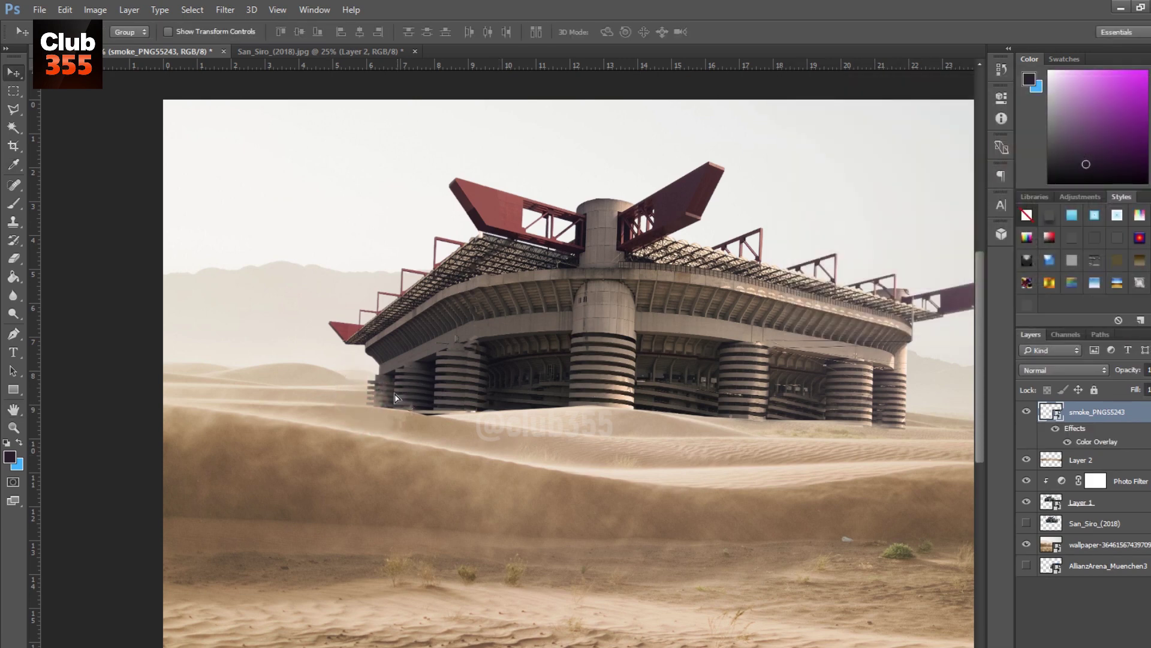
Step: Warp the smoke, bending its lower-right and curving its left side rightward
{"action": "key", "text": "ctrl+t"}
{"action": "right_click", "coordinate": [401, 399]}
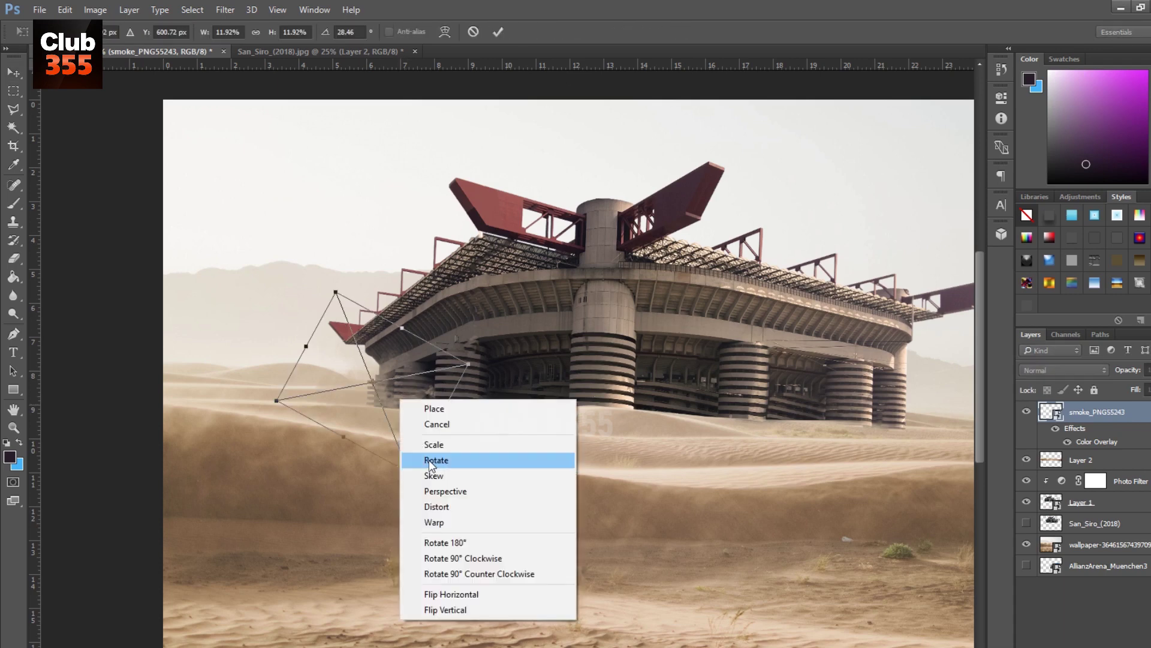
{"action": "left_click", "coordinate": [433, 522]}
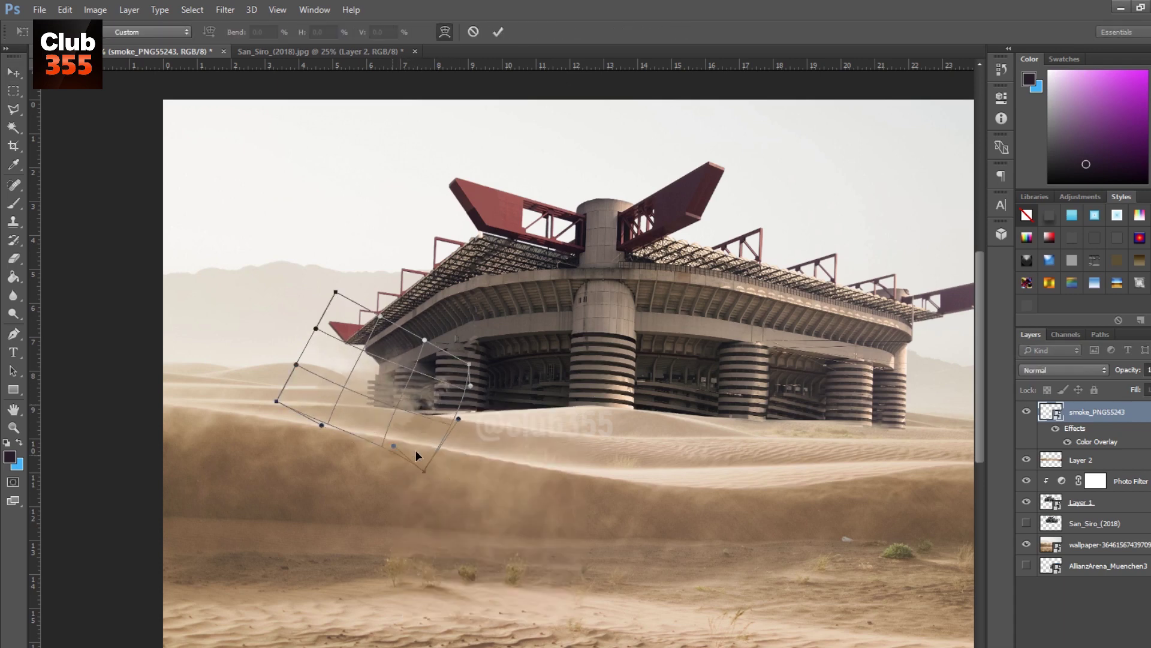
{"action": "left_click_drag", "start_coordinate": [418, 455], "coordinate": [475, 424]}
{"action": "left_click_drag", "start_coordinate": [276, 402], "coordinate": [450, 383]}
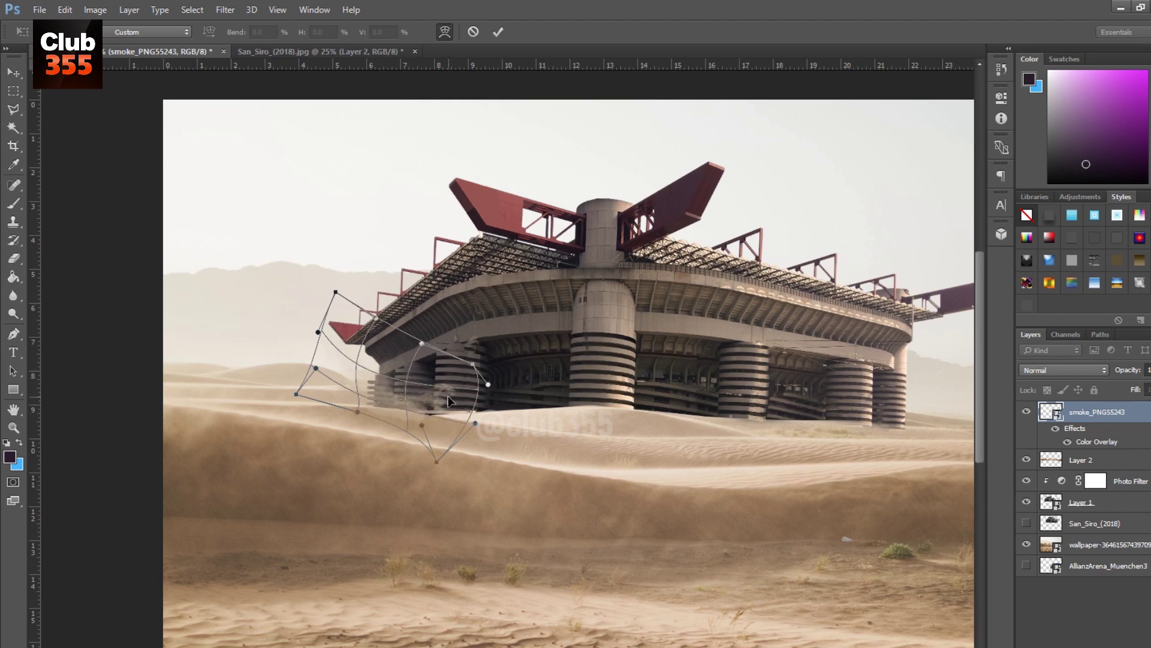
{"action": "key", "text": "Return"}
Step: Rasterize the smoke layer and begin erasing its edges
{"action": "key", "text": "e"}
{"action": "left_click", "coordinate": [437, 441]}
{"action": "key", "text": "Return"}
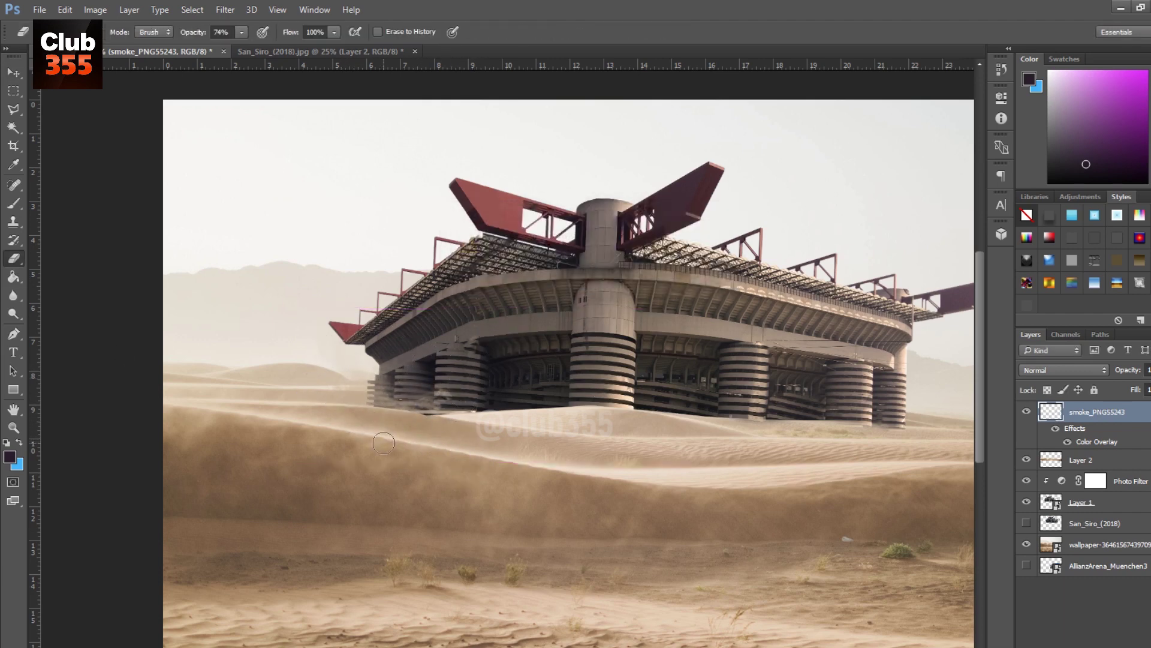
Step: Add a new layer clipped above the Photo Filter and choose a light cream colour
{"action": "left_click", "coordinate": [1100, 492]}
{"action": "key", "text": "ctrl+shift+alt+n"}
{"action": "key", "text": "ctrl+alt+g"}
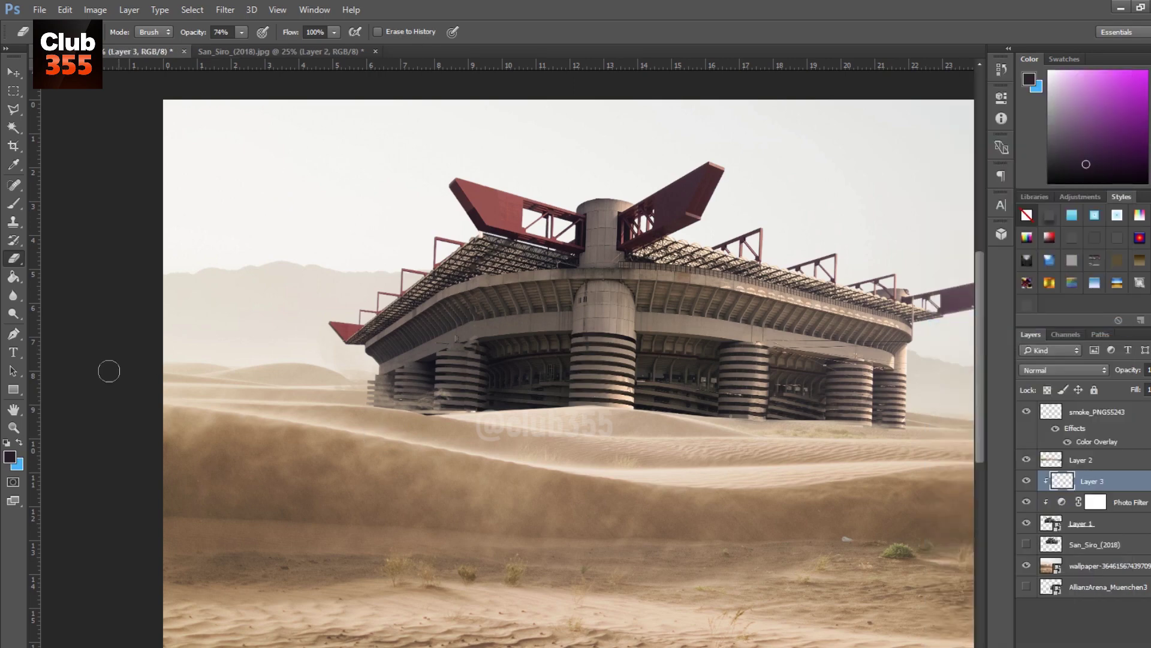
{"action": "left_click", "coordinate": [11, 458]}
{"action": "left_click", "coordinate": [725, 311]}
{"action": "left_click", "coordinate": [821, 113]}
{"action": "key", "text": "Return"}
Step: Brush soft cream haze over the stadium's red roof arm
{"action": "key", "text": "b"}
{"action": "right_click", "coordinate": [438, 216]}
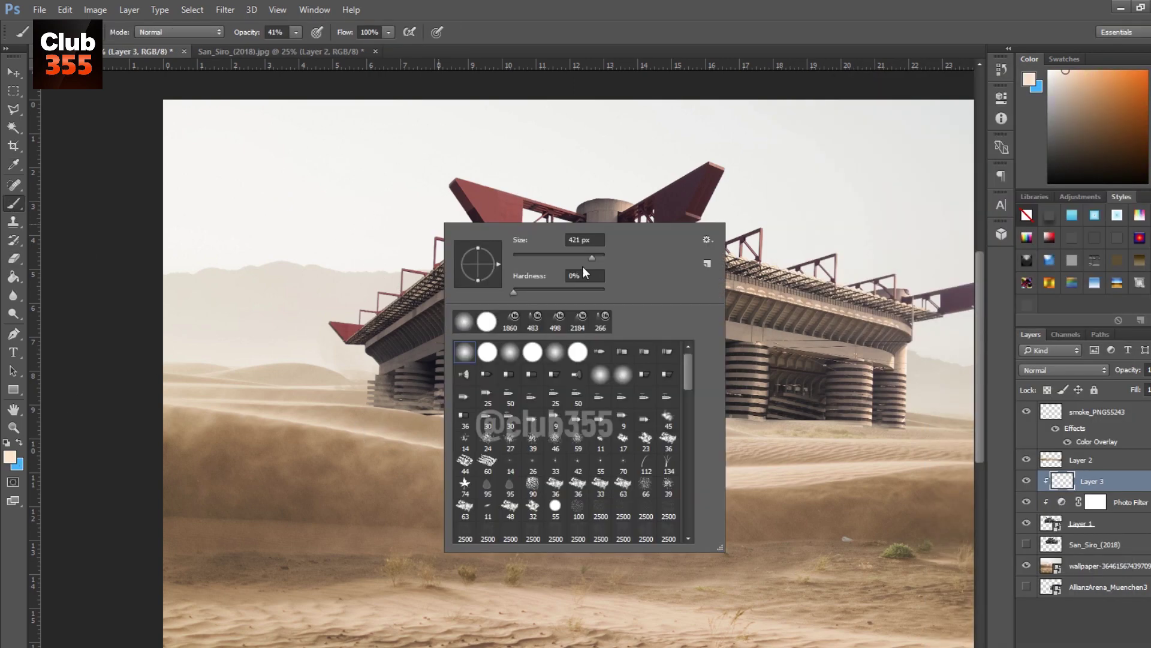
{"action": "key", "text": "Return"}
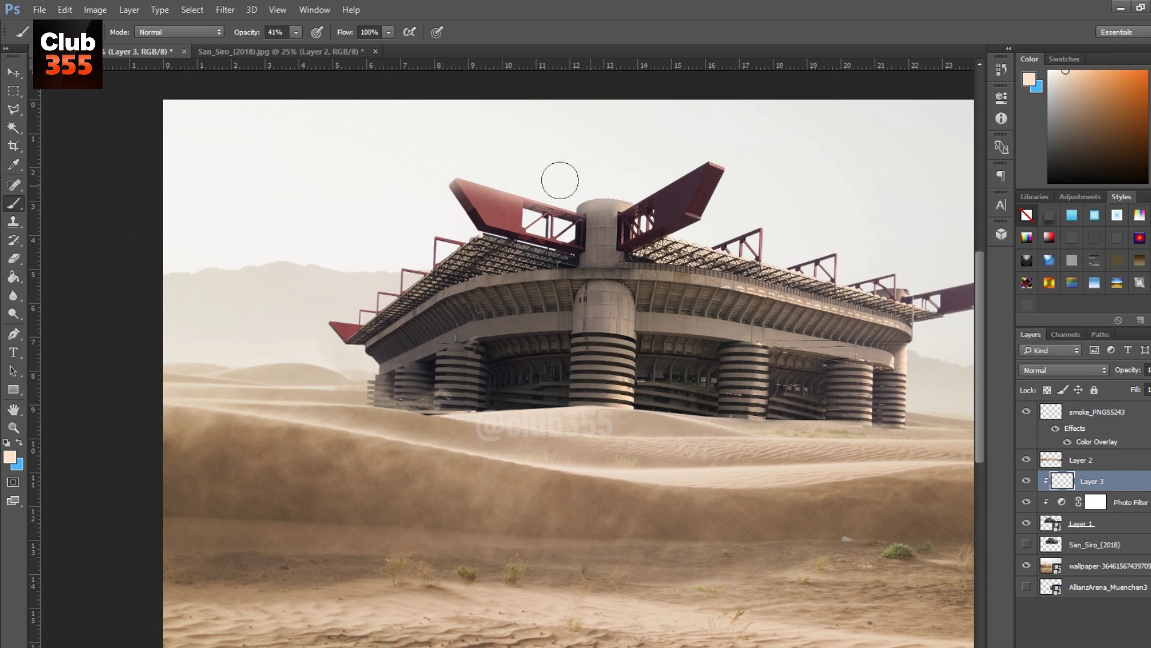
{"action": "left_click_drag", "start_coordinate": [710, 143], "coordinate": [748, 158]}
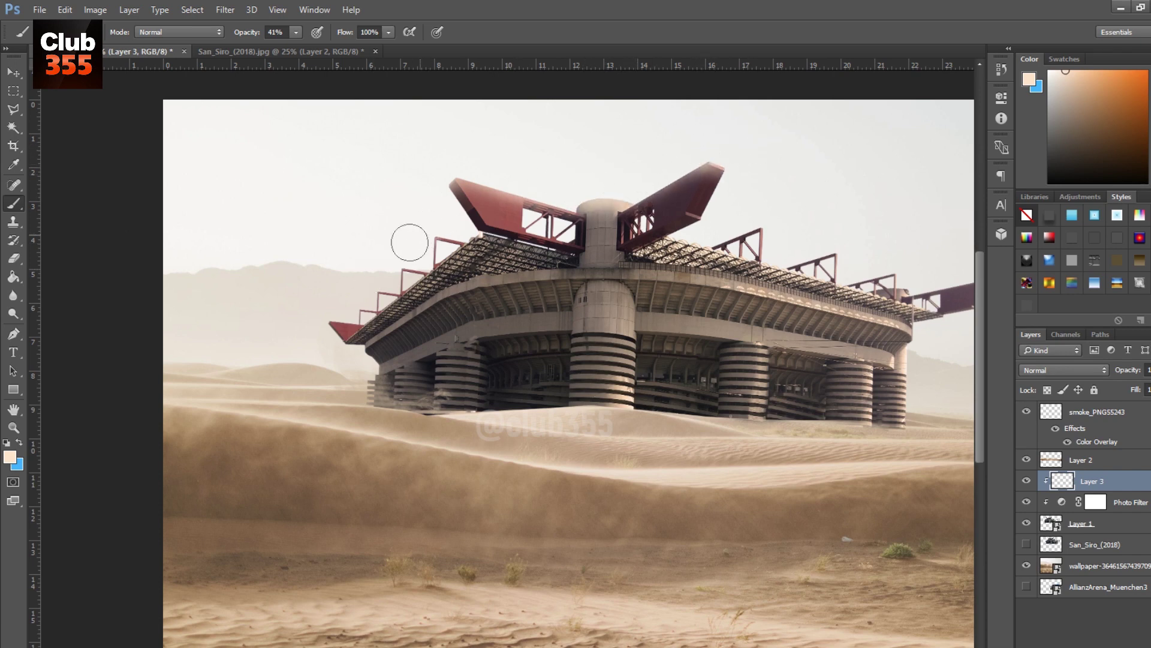
{"action": "left_click_drag", "start_coordinate": [784, 221], "coordinate": [712, 232]}
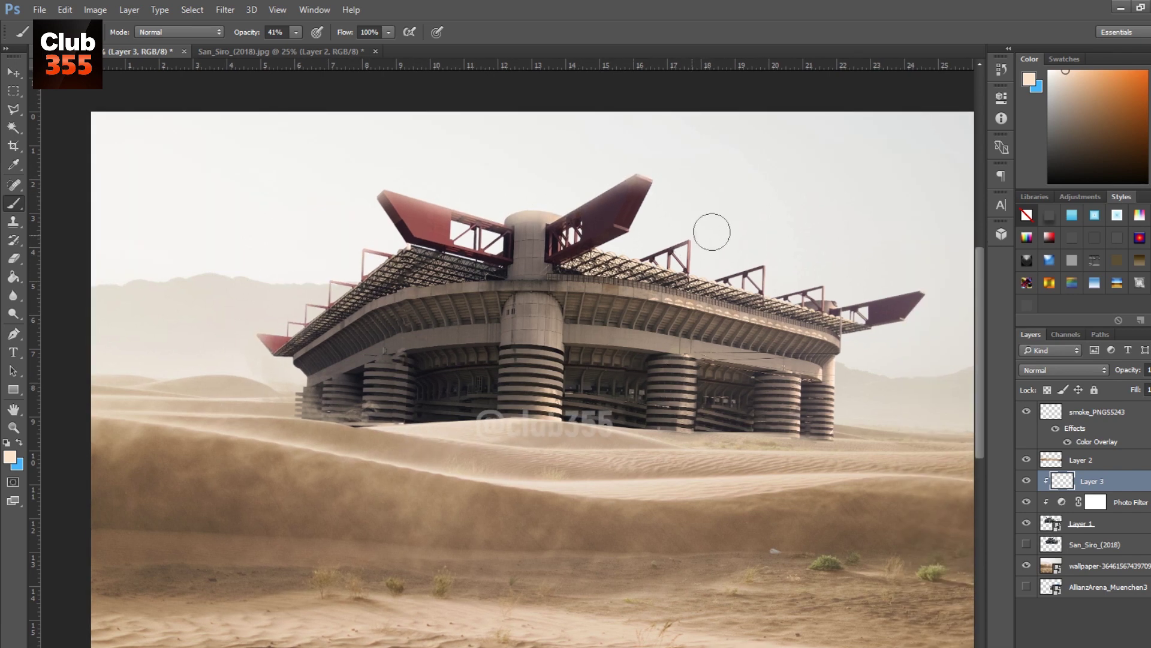
{"action": "right_click", "coordinate": [753, 234]}
{"action": "key", "text": "Escape"}
Step: On a new layer, paint a soft glow above the stadium and stretch it wide across the sky
{"action": "key", "text": "ctrl+shift+alt+n"}
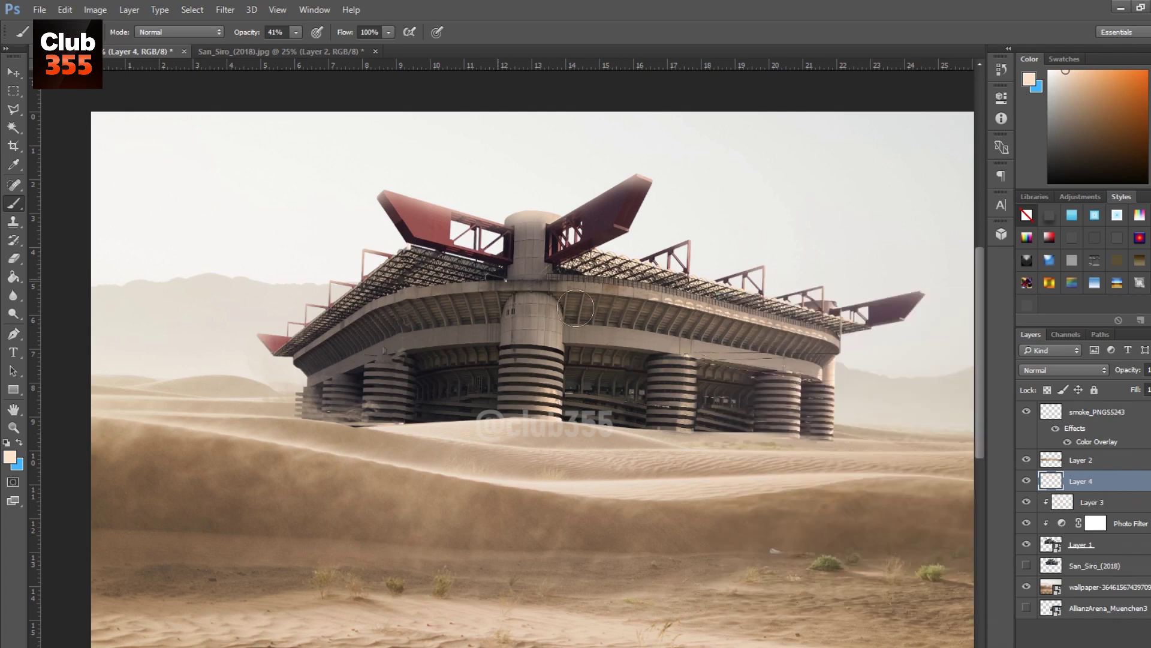
{"action": "right_click", "coordinate": [576, 308]}
{"action": "left_click", "coordinate": [507, 180]}
{"action": "key", "text": "ctrl+t"}
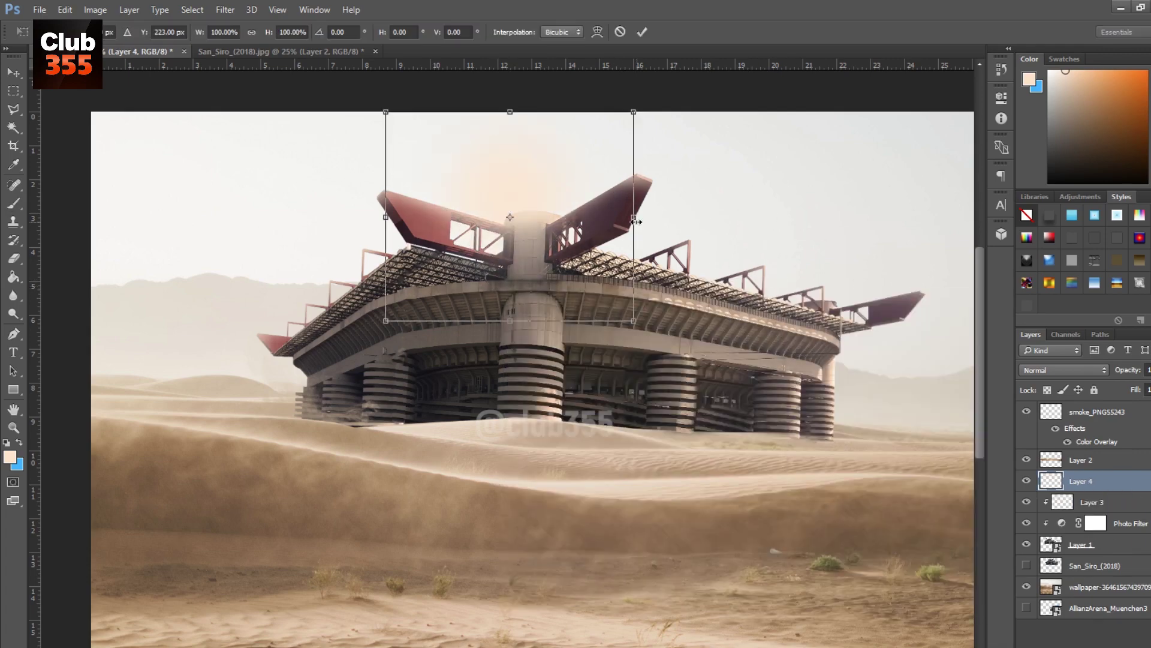
{"action": "left_click_drag", "start_coordinate": [636, 221], "coordinate": [925, 221]}
{"action": "key", "text": "ctrl+minus"}
{"action": "mouse_move", "coordinate": [561, 220]}
{"action": "left_mouse_down"}
{"action": "mouse_move", "coordinate": [612, 279]}
{"action": "mouse_move", "coordinate": [458, 214]}
{"action": "left_mouse_up"}
{"action": "key", "text": "Return"}
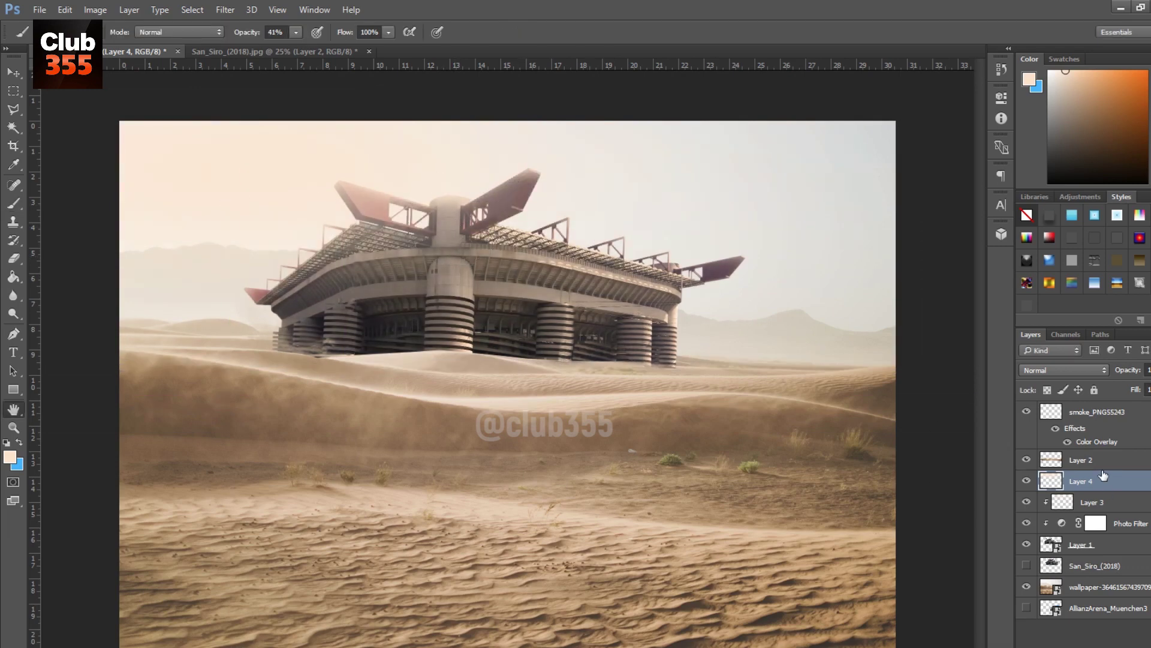
Step: Give the glow layer a white Color Overlay and select Layer 1
{"action": "double_click", "coordinate": [1103, 475]}
{"action": "left_click_drag", "start_coordinate": [830, 149], "coordinate": [732, 88]}
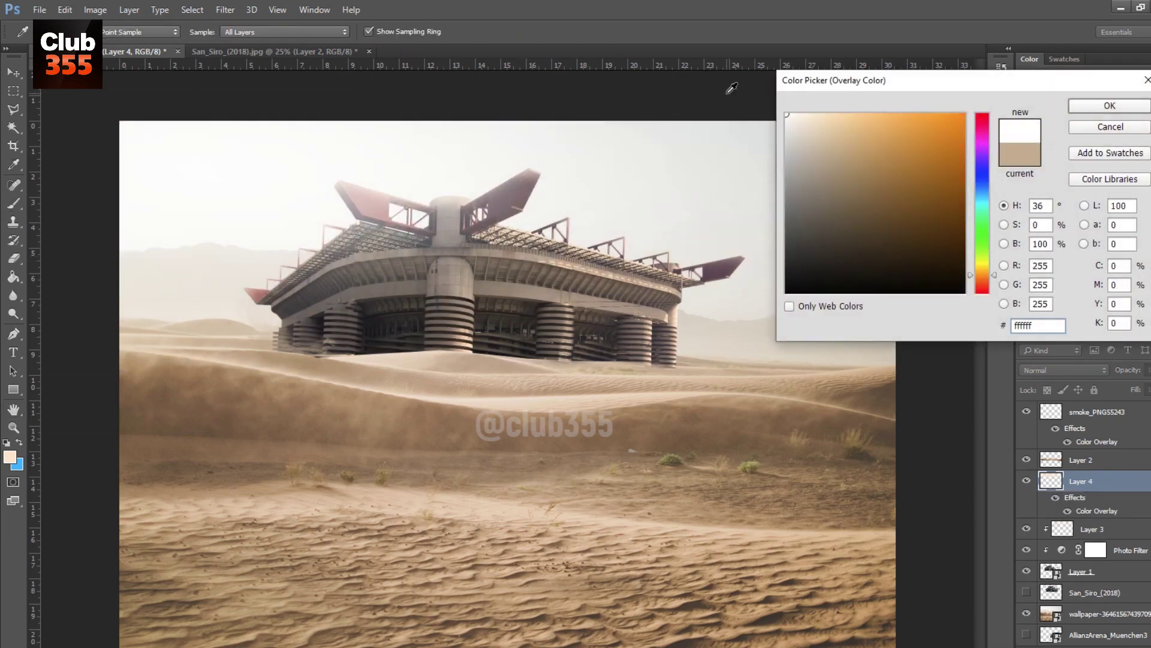
{"action": "key", "text": "Return"}
{"action": "key", "text": "Return"}
{"action": "key", "text": "v"}
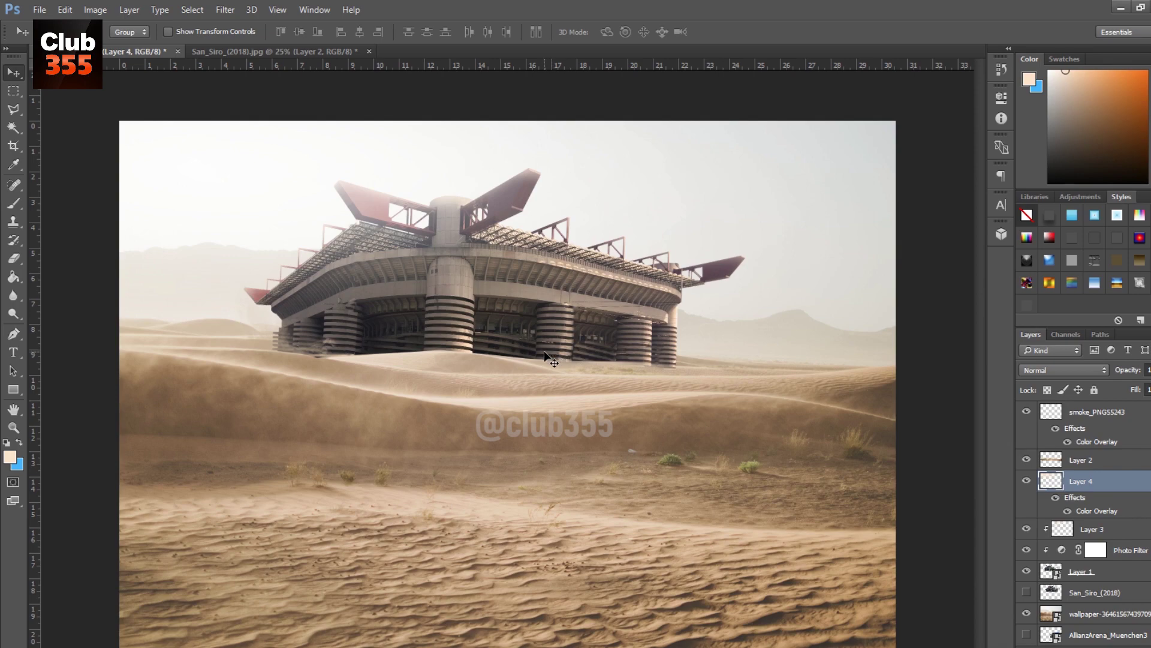
{"action": "left_click", "coordinate": [1106, 567]}
Step: Open the stadium smart object's embedded San Siro image for editing
{"action": "scroll", "coordinate": [773, 334], "scroll_direction": "up", "scroll_amount": 5}
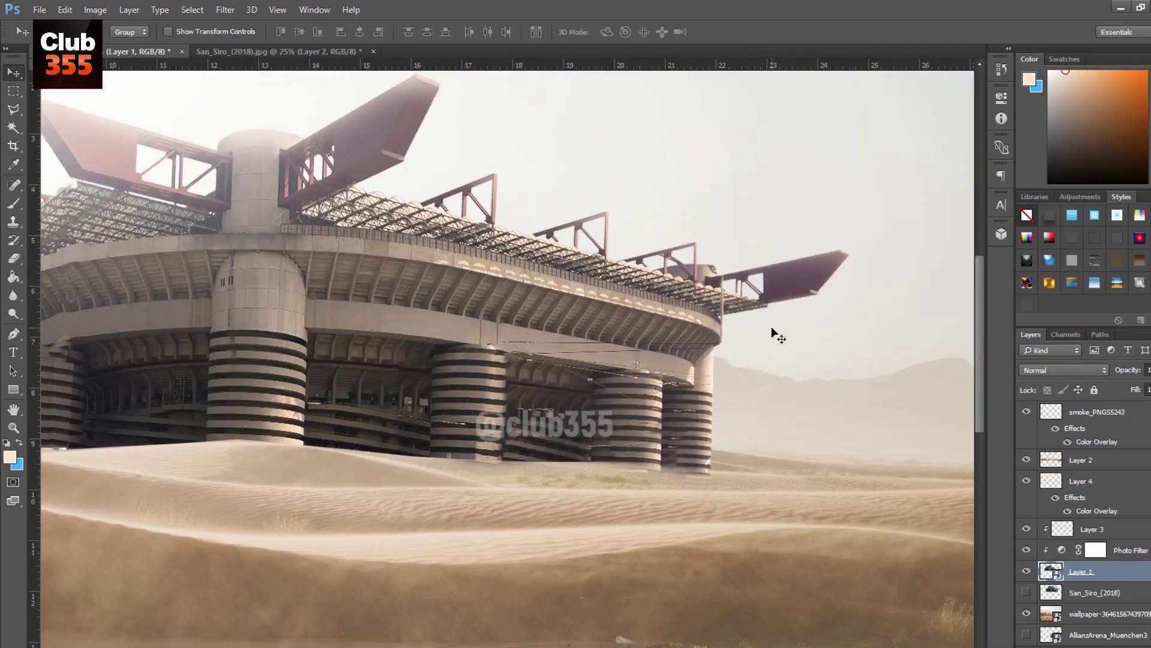
{"action": "scroll", "coordinate": [771, 326], "scroll_direction": "up", "scroll_amount": 3}
{"action": "left_click_drag", "start_coordinate": [492, 273], "coordinate": [581, 423]}
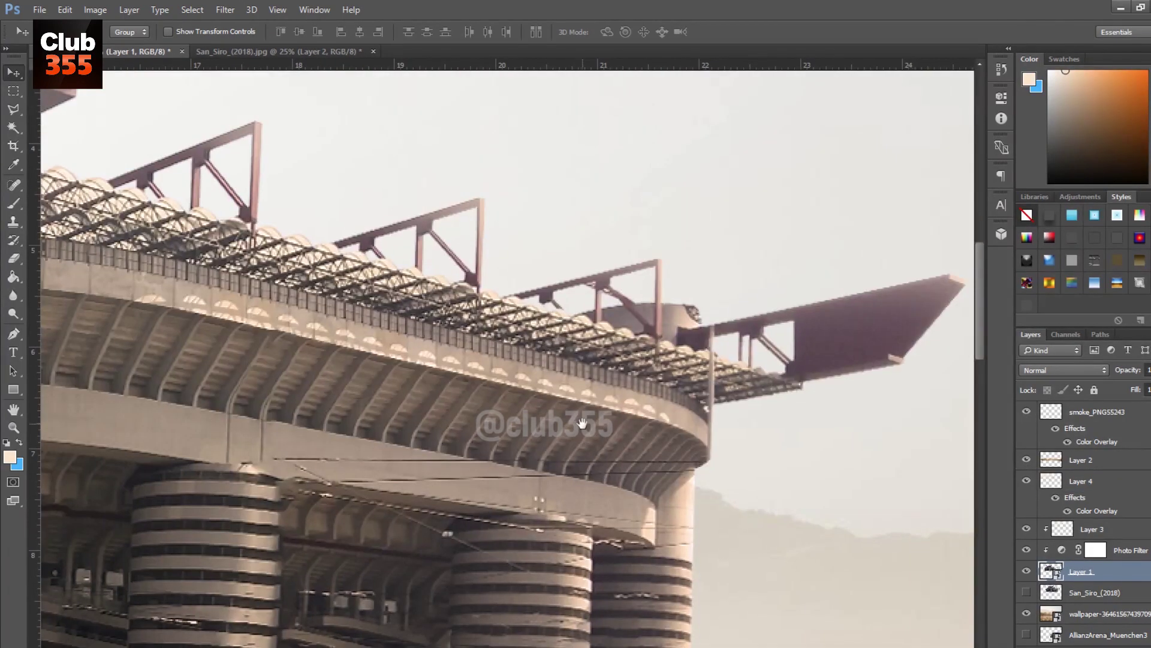
{"action": "double_click", "coordinate": [1051, 572]}
{"action": "scroll", "coordinate": [502, 498], "scroll_direction": "up", "scroll_amount": 2}
{"action": "scroll", "coordinate": [501, 497], "scroll_direction": "up", "scroll_amount": 2}
{"action": "scroll", "coordinate": [501, 498], "scroll_direction": "up", "scroll_amount": 2}
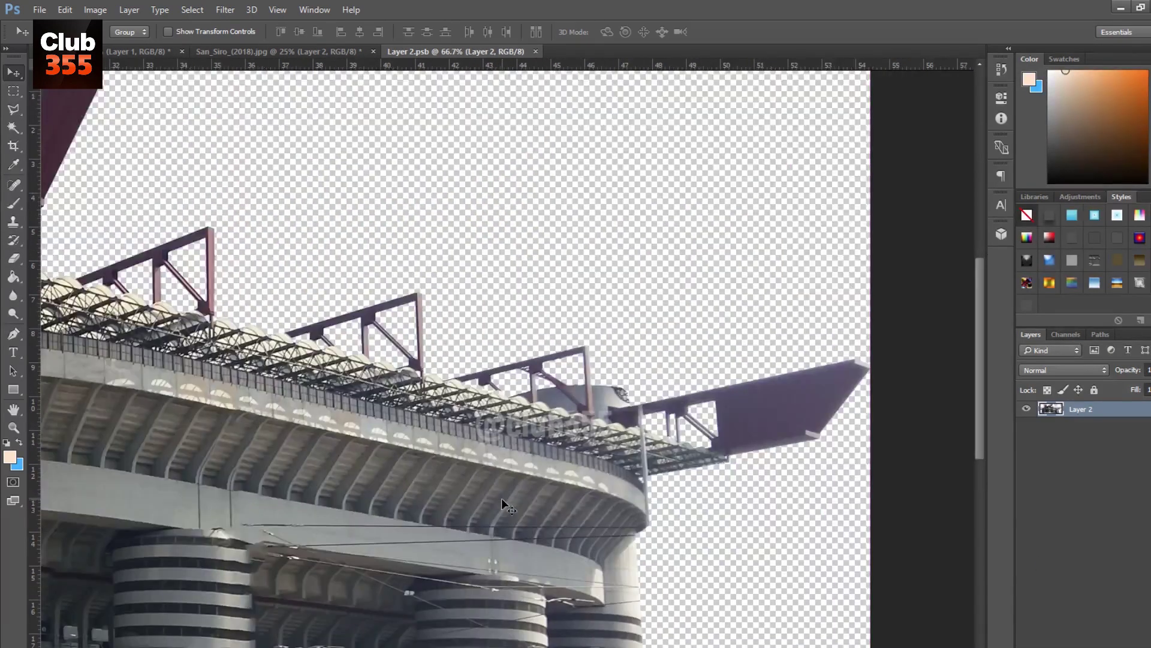
{"action": "scroll", "coordinate": [502, 497], "scroll_direction": "right", "scroll_amount": 5}
Step: Copy the right roof arm tip to its own layer, rotate it to hang downward, and move Layer 4 beneath Layer 2
{"action": "key", "text": "l"}
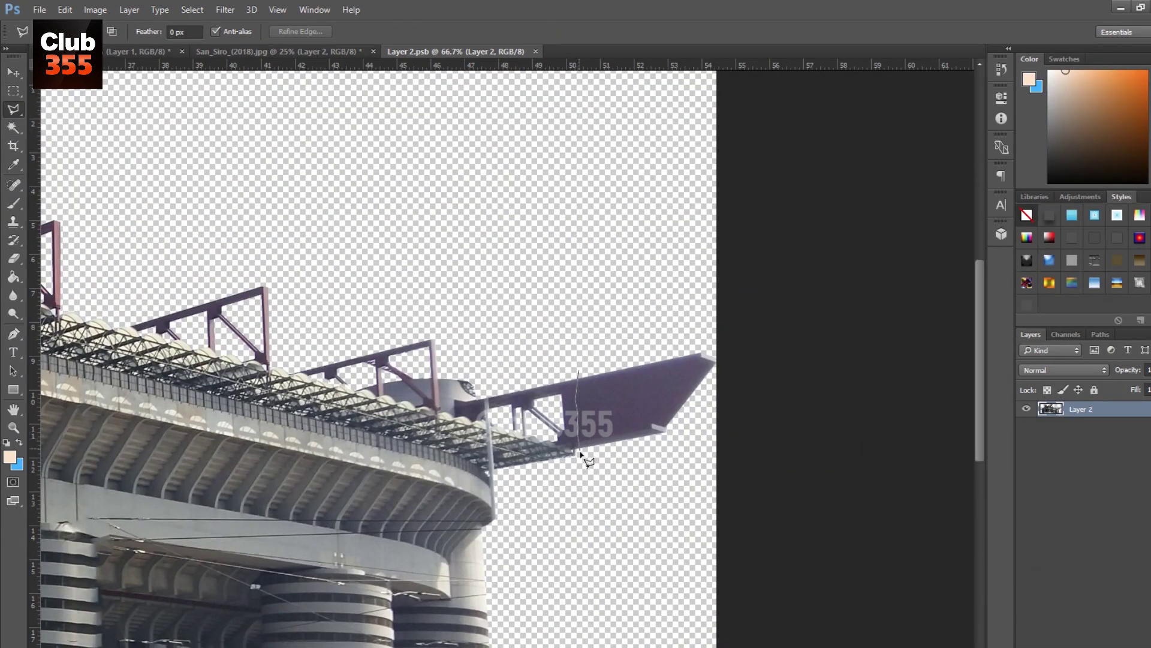
{"action": "left_click", "coordinate": [581, 454]}
{"action": "left_click", "coordinate": [723, 461]}
{"action": "left_click", "coordinate": [725, 348]}
{"action": "left_click", "coordinate": [578, 371]}
{"action": "key", "text": "ctrl+j"}
{"action": "key", "text": "ctrl+t"}
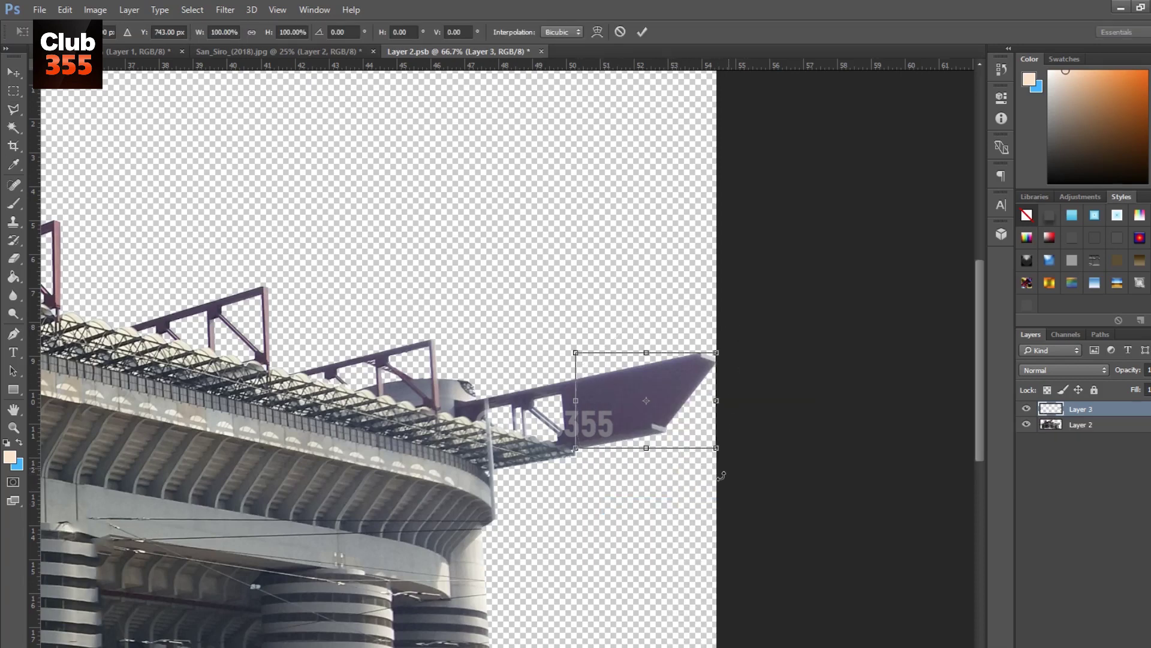
{"action": "left_click_drag", "start_coordinate": [722, 475], "coordinate": [607, 482]}
{"action": "key", "text": "Return"}
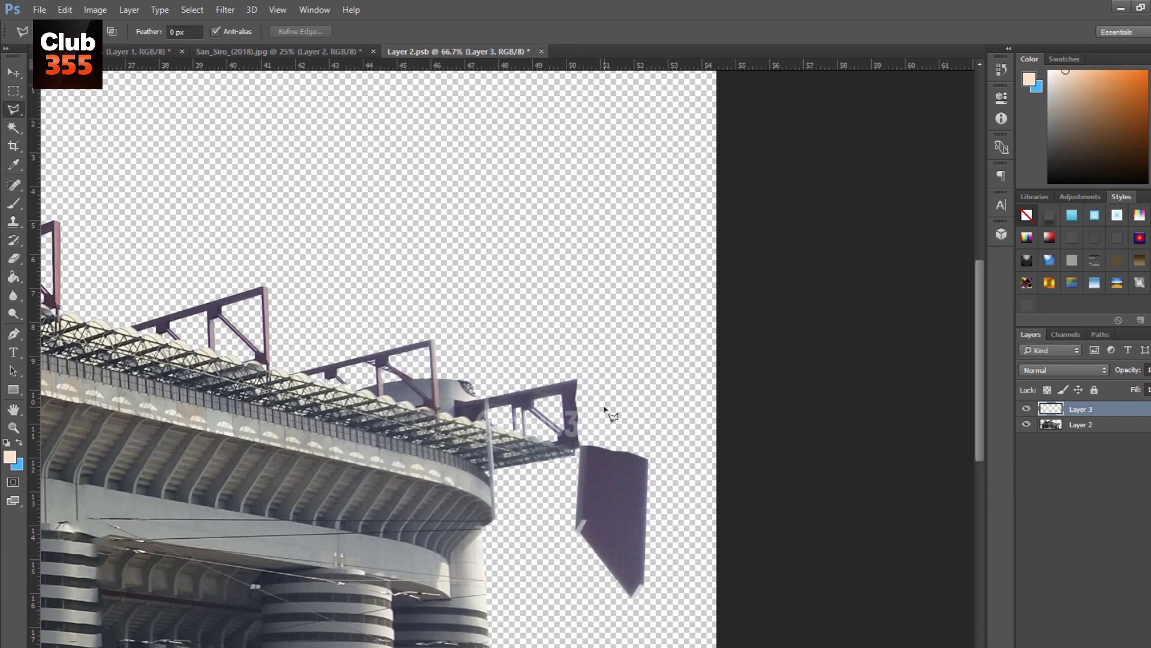
{"action": "key", "text": "v"}
{"action": "key", "text": "ctrl+j"}
{"action": "left_click_drag", "start_coordinate": [1080, 424], "coordinate": [1102, 451]}
Step: Fill the strip joining the roof and hanging tip with dark, then lighter grey-purple paint
{"action": "key", "text": "l"}
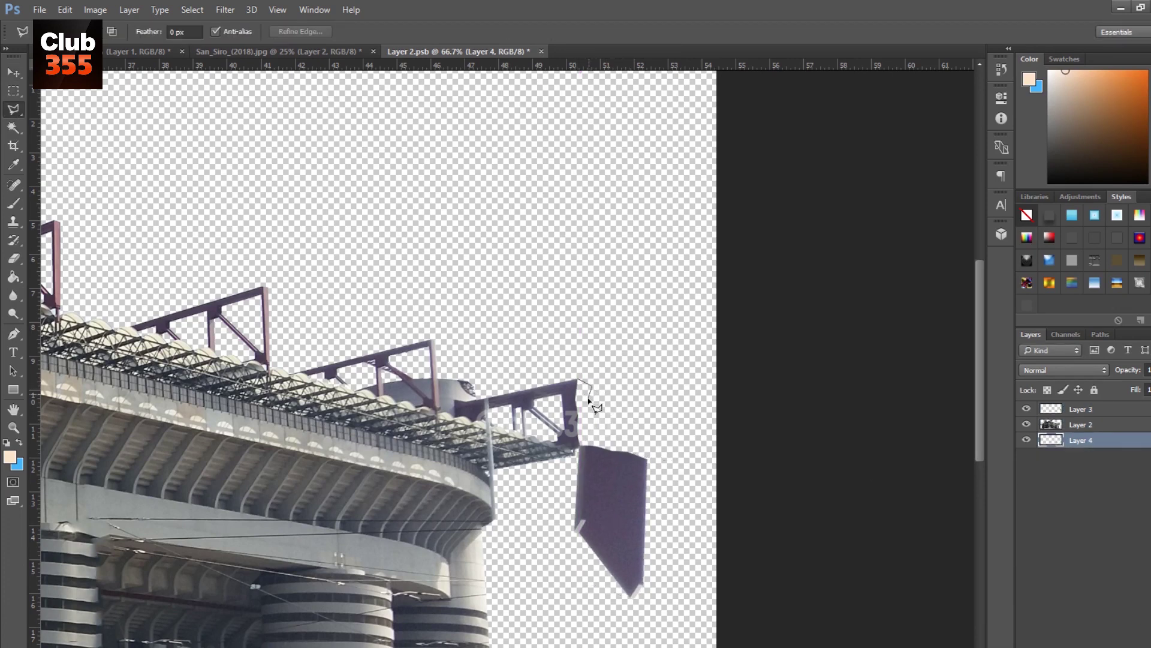
{"action": "left_click", "coordinate": [577, 385]}
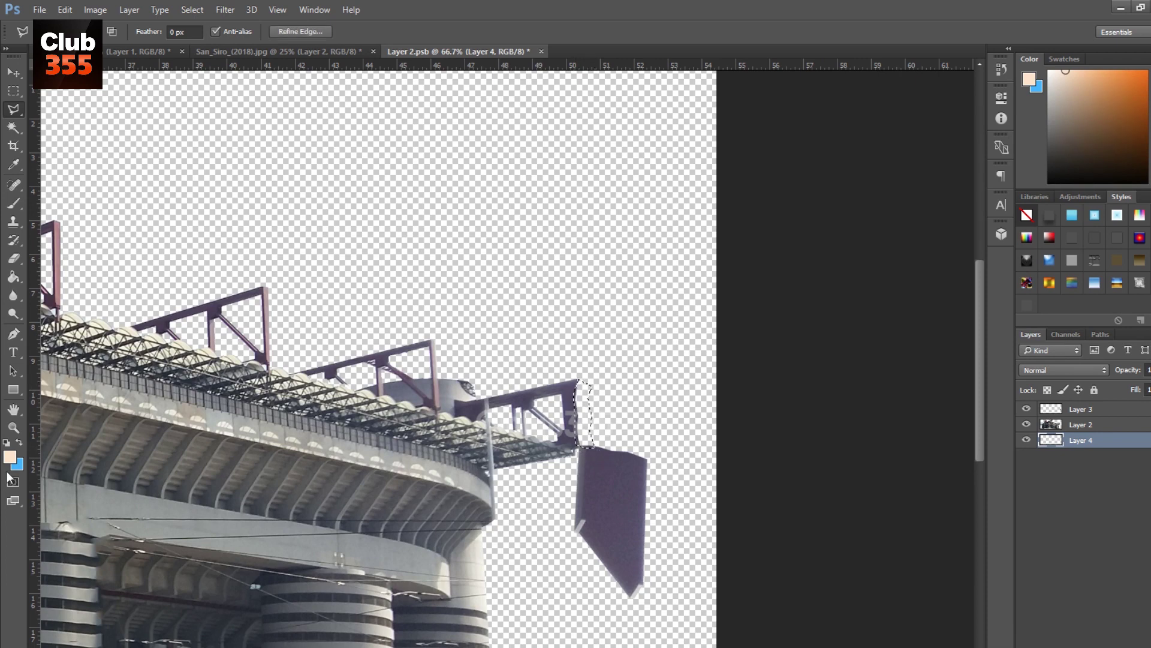
{"action": "left_click", "coordinate": [9, 457]}
{"action": "mouse_move", "coordinate": [828, 222]}
{"action": "left_mouse_down"}
{"action": "mouse_move", "coordinate": [815, 264]}
{"action": "mouse_move", "coordinate": [826, 261]}
{"action": "left_mouse_up"}
{"action": "key", "text": "Return"}
{"action": "key", "text": "b"}
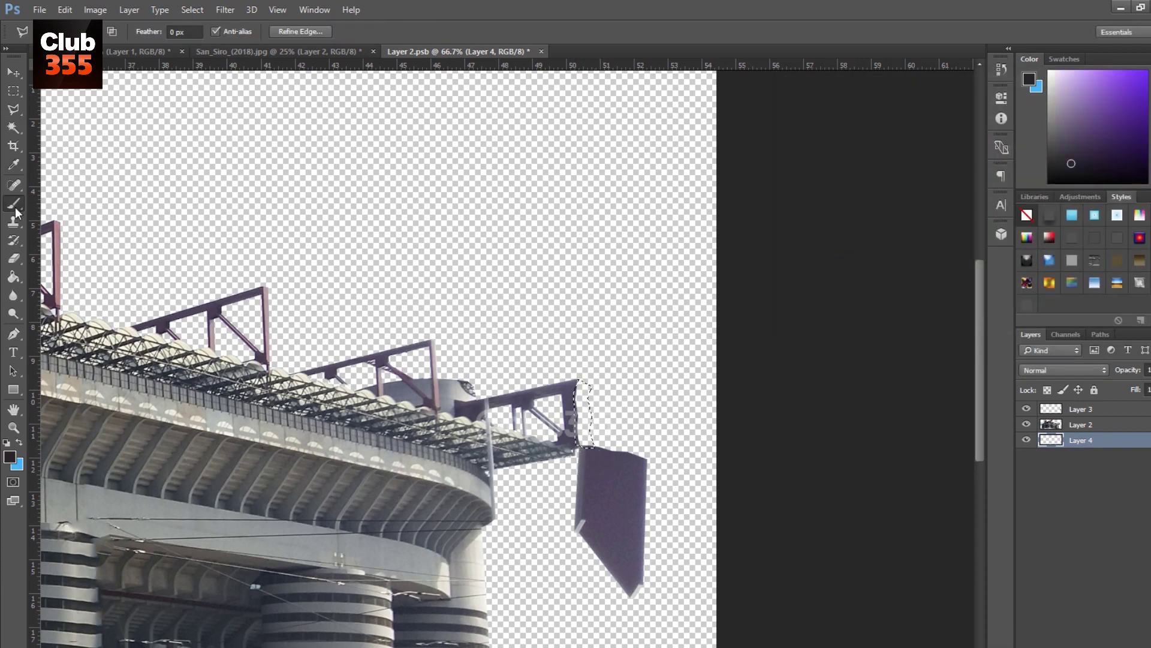
{"action": "left_click_drag", "start_coordinate": [584, 437], "coordinate": [589, 384]}
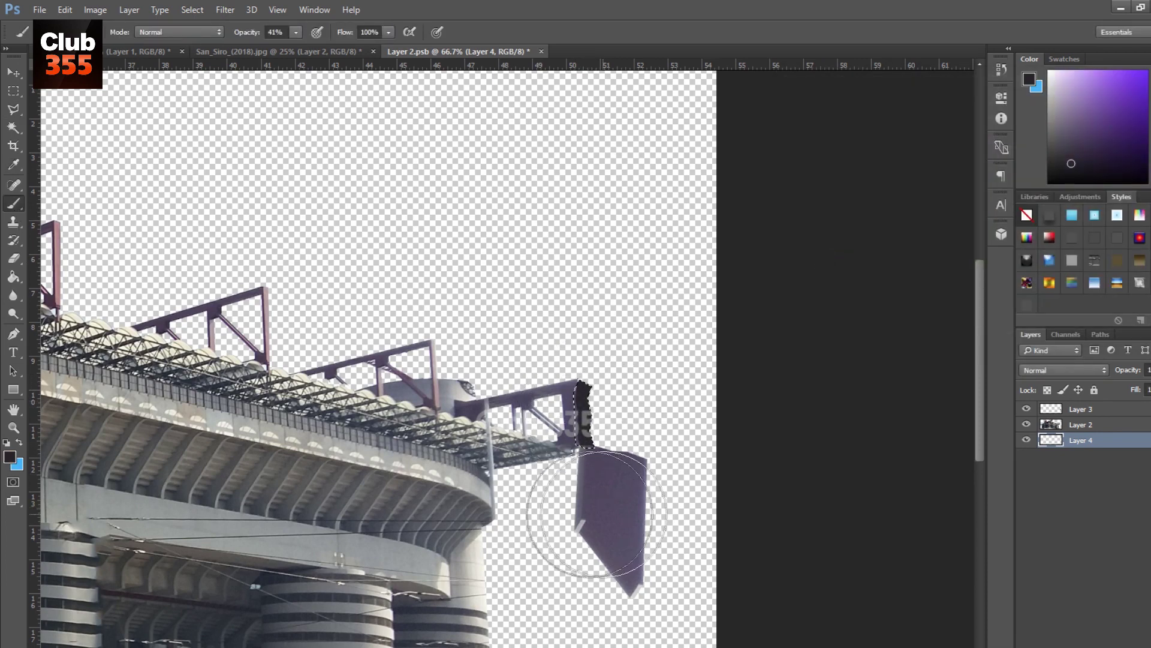
{"action": "left_click", "coordinate": [10, 457]}
{"action": "left_click", "coordinate": [612, 510]}
{"action": "key", "text": "Return"}
{"action": "left_click_drag", "start_coordinate": [600, 348], "coordinate": [582, 444]}
{"action": "right_click", "coordinate": [643, 378]}
Step: Lasso the left red roof wing, copy it to a new layer and rotate it
{"action": "key", "text": "l"}
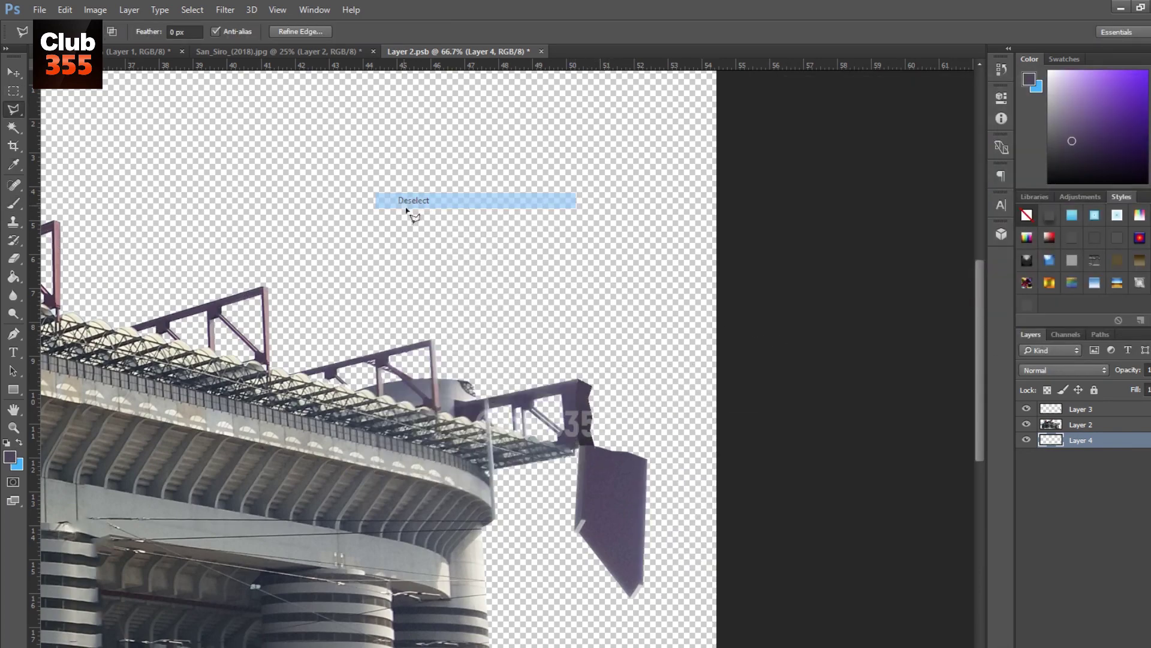
{"action": "key", "text": "ctrl+minus"}
{"action": "key", "text": "ctrl+minus"}
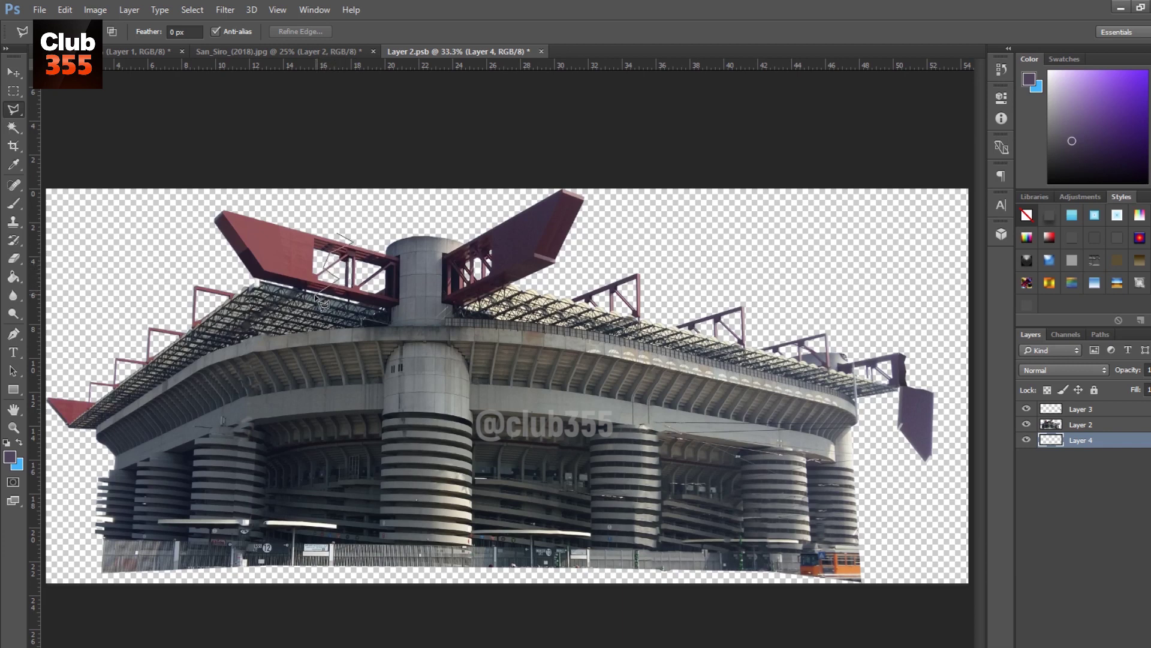
{"action": "left_click", "coordinate": [211, 202]}
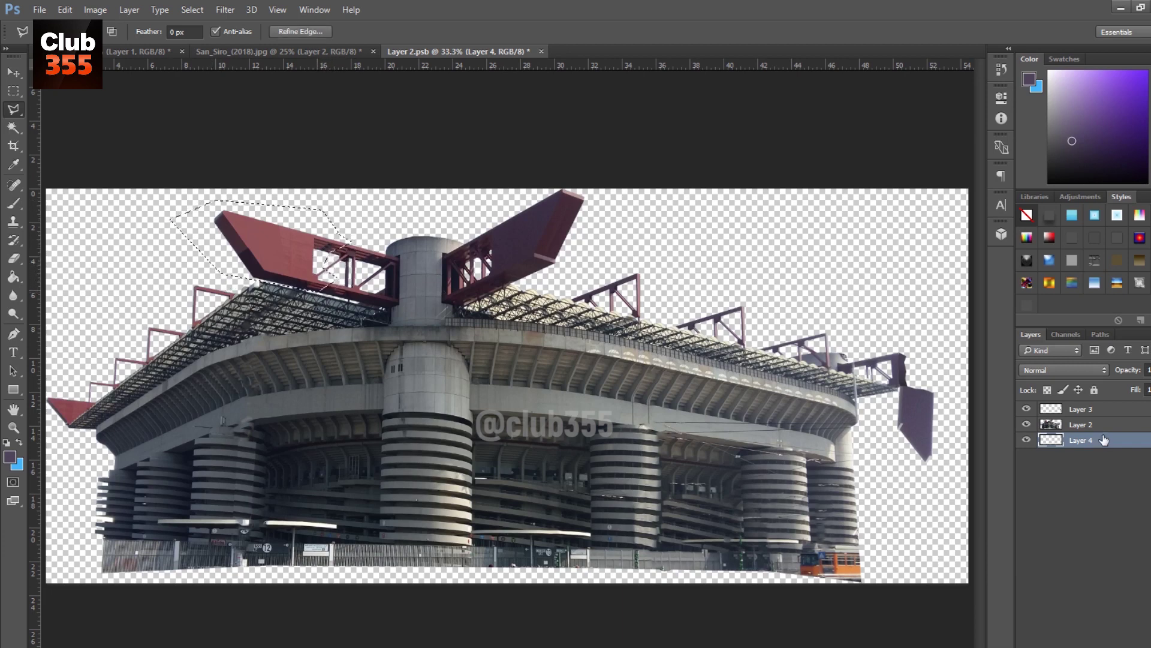
{"action": "right_click", "coordinate": [301, 252]}
{"action": "left_click", "coordinate": [368, 389]}
{"action": "key", "text": "ctrl+t"}
{"action": "left_click_drag", "start_coordinate": [368, 329], "coordinate": [384, 296]}
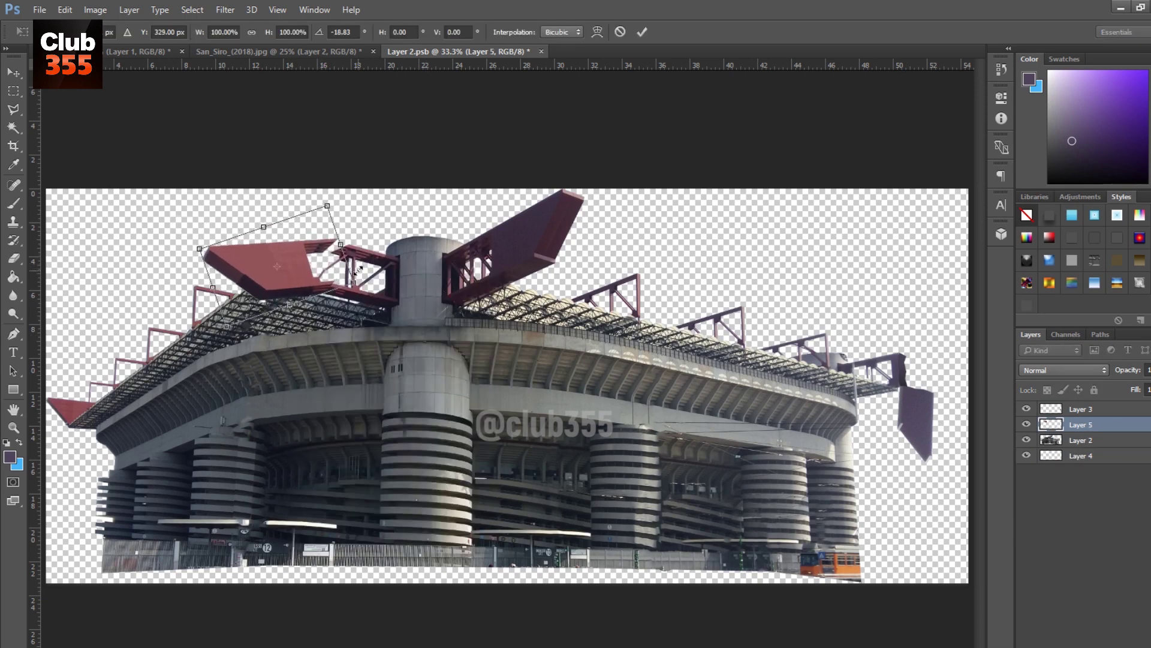
{"action": "key", "text": "Escape"}
Step: Nudge the copied wing up and left into place, then close the San Siro photo, saving changes
{"action": "left_click", "coordinate": [13, 72]}
{"action": "key", "text": "Up"}
{"action": "key", "text": "Left"}
{"action": "key", "text": "Up"}
{"action": "key", "text": "Left"}
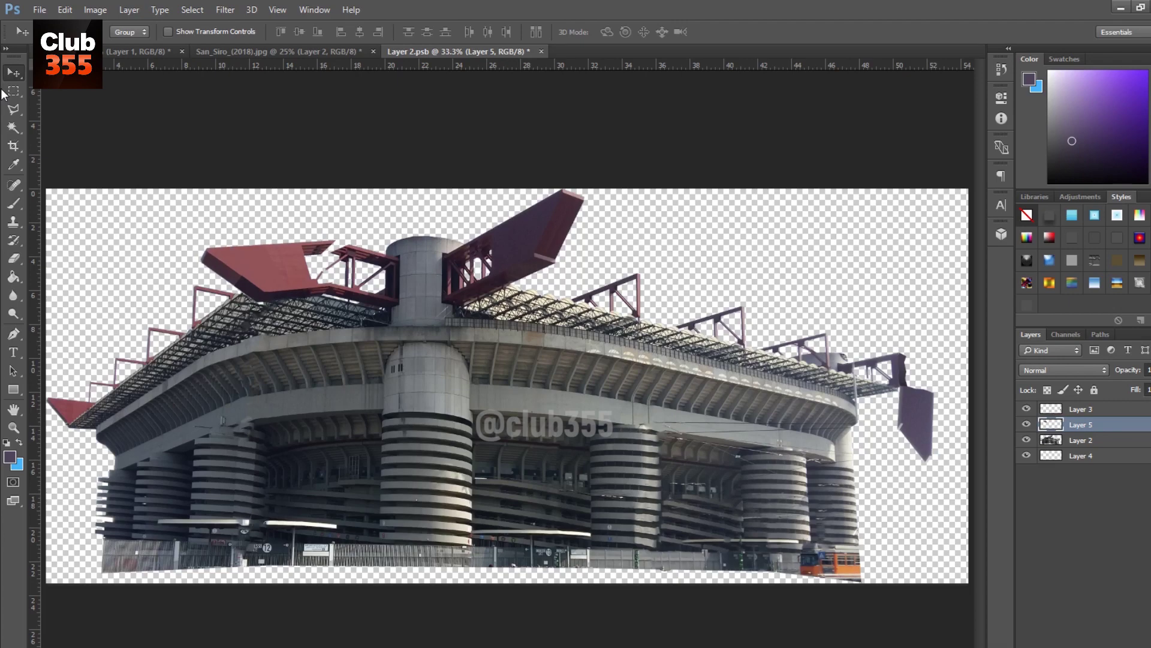
{"action": "left_click", "coordinate": [272, 51]}
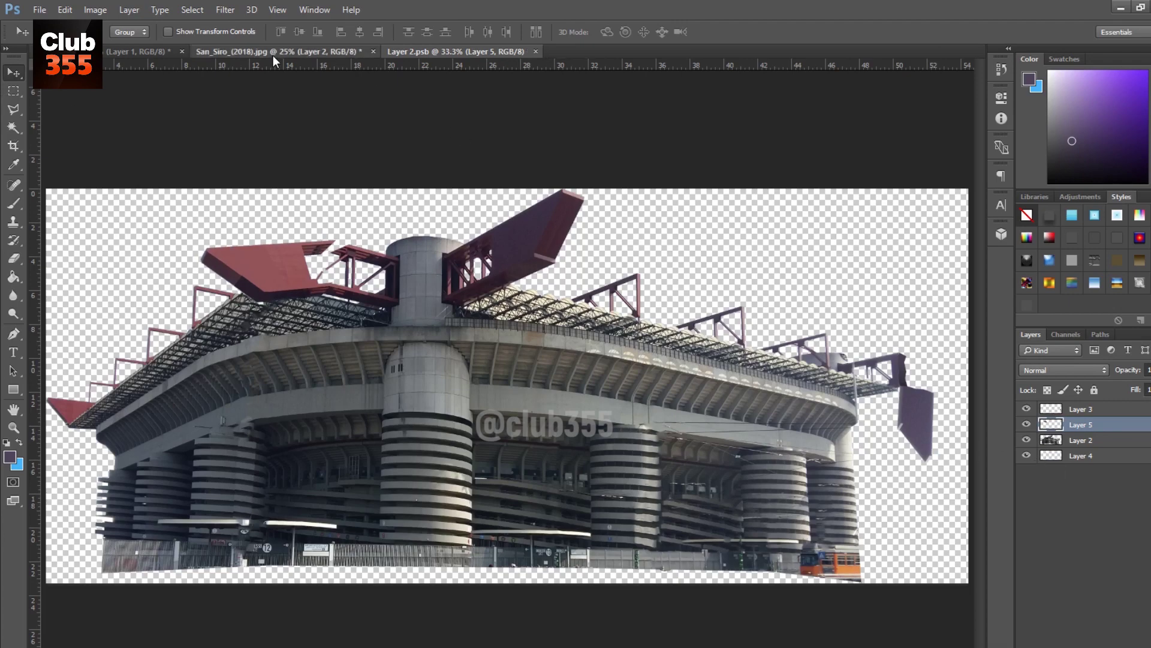
{"action": "left_click", "coordinate": [373, 51]}
{"action": "left_click", "coordinate": [578, 273]}
Step: Return to the desert composite and zoom out to view the whole stadium and desert
{"action": "left_click", "coordinate": [123, 50]}
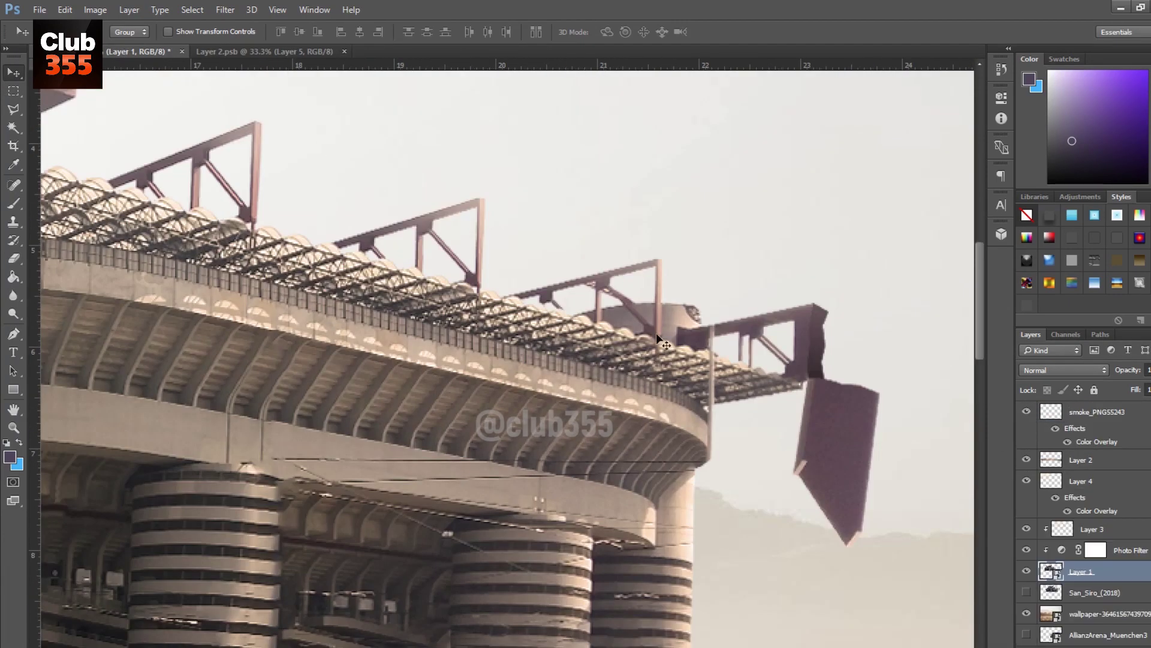
{"action": "scroll", "coordinate": [409, 283], "scroll_direction": "down", "scroll_amount": 1}
{"action": "scroll", "coordinate": [534, 279], "scroll_direction": "down", "scroll_amount": 1}
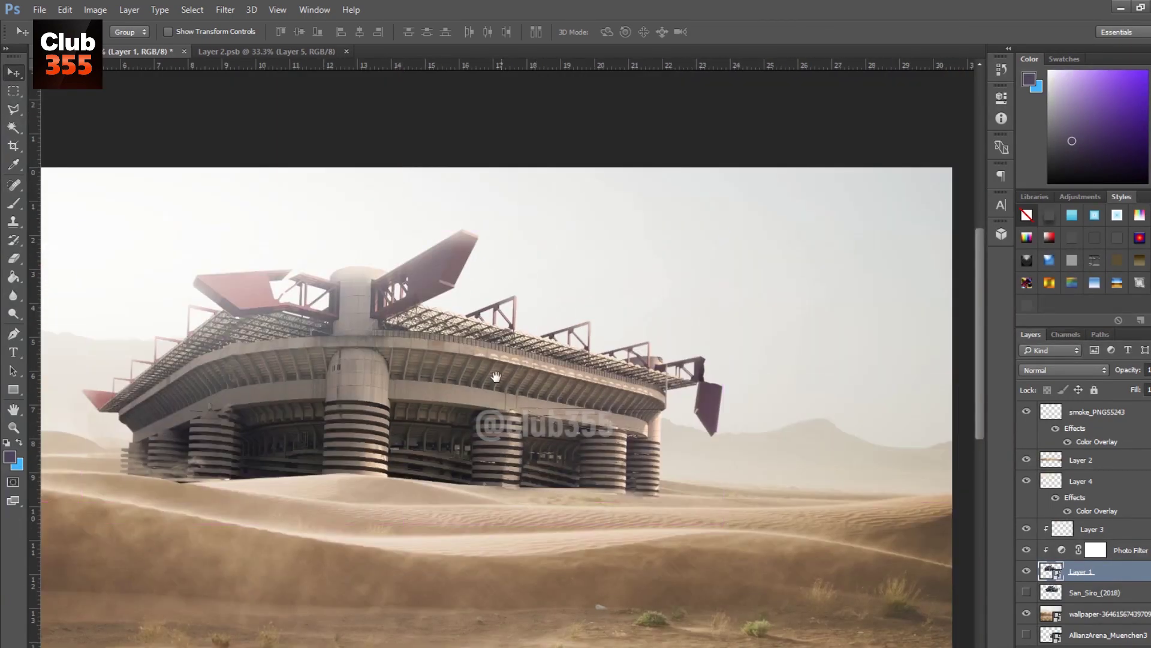
{"action": "left_click_drag", "start_coordinate": [480, 405], "coordinate": [578, 401]}
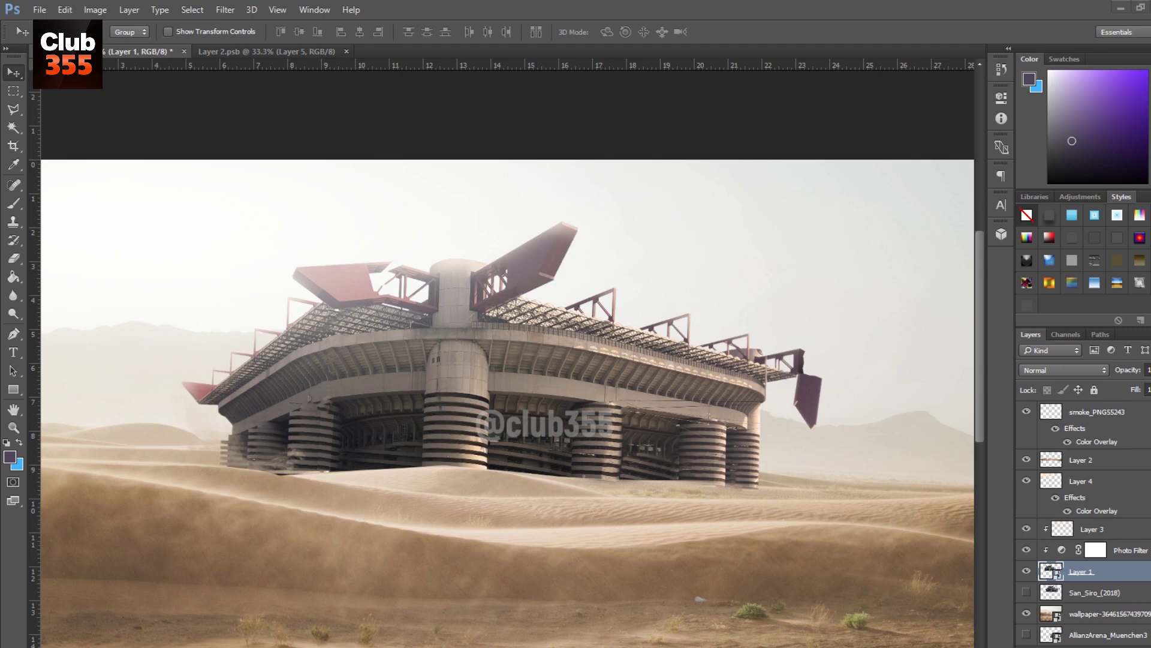
Step: Scale down the placed smoke, move it to the stadium's right base, and shrink it into a small plume
{"action": "left_click_drag", "start_coordinate": [679, 499], "coordinate": [474, 359]}
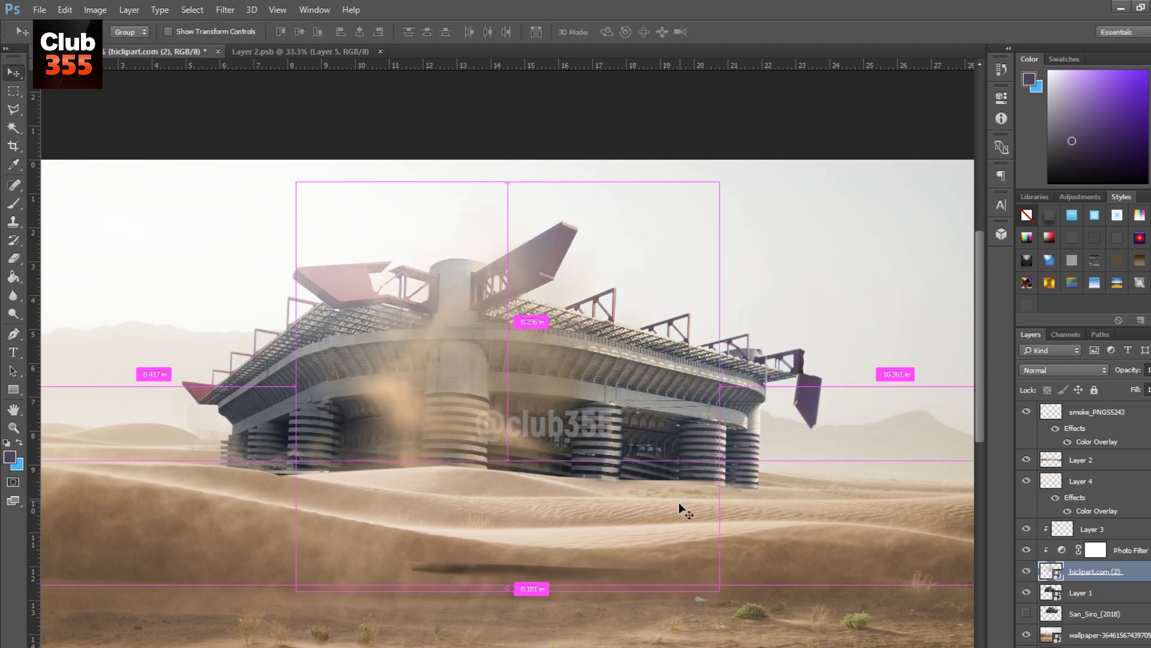
{"action": "left_click_drag", "start_coordinate": [398, 346], "coordinate": [273, 458]}
{"action": "key", "text": "Return"}
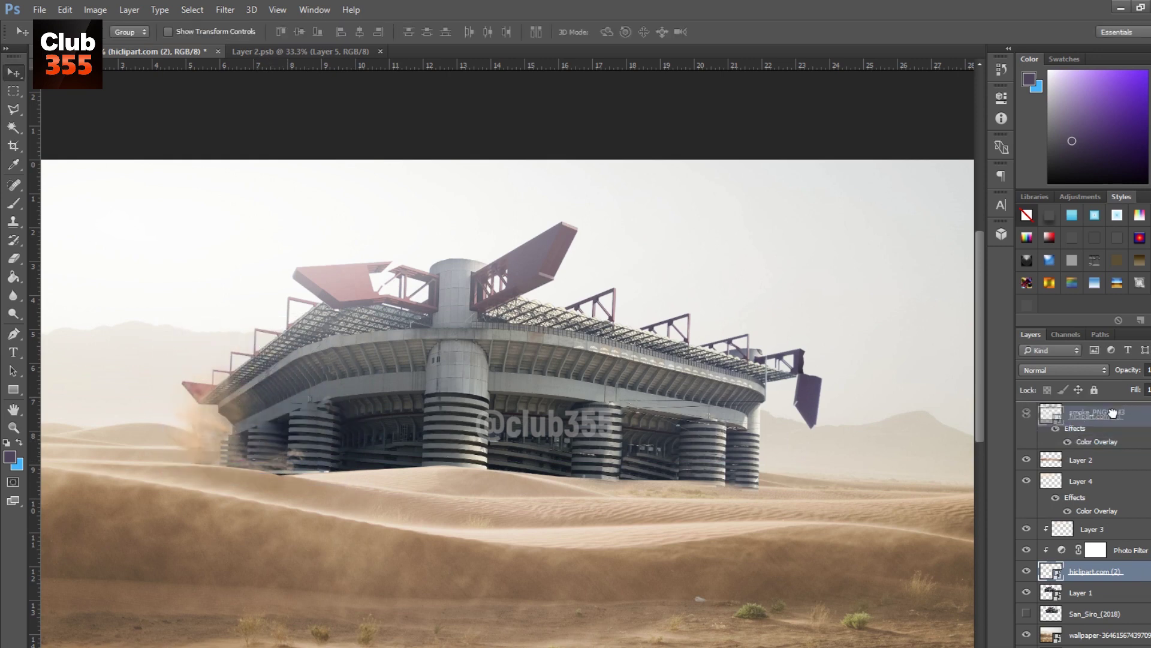
{"action": "right_click", "coordinate": [1038, 434]}
{"action": "key", "text": "Escape"}
{"action": "left_click_drag", "start_coordinate": [276, 405], "coordinate": [845, 434]}
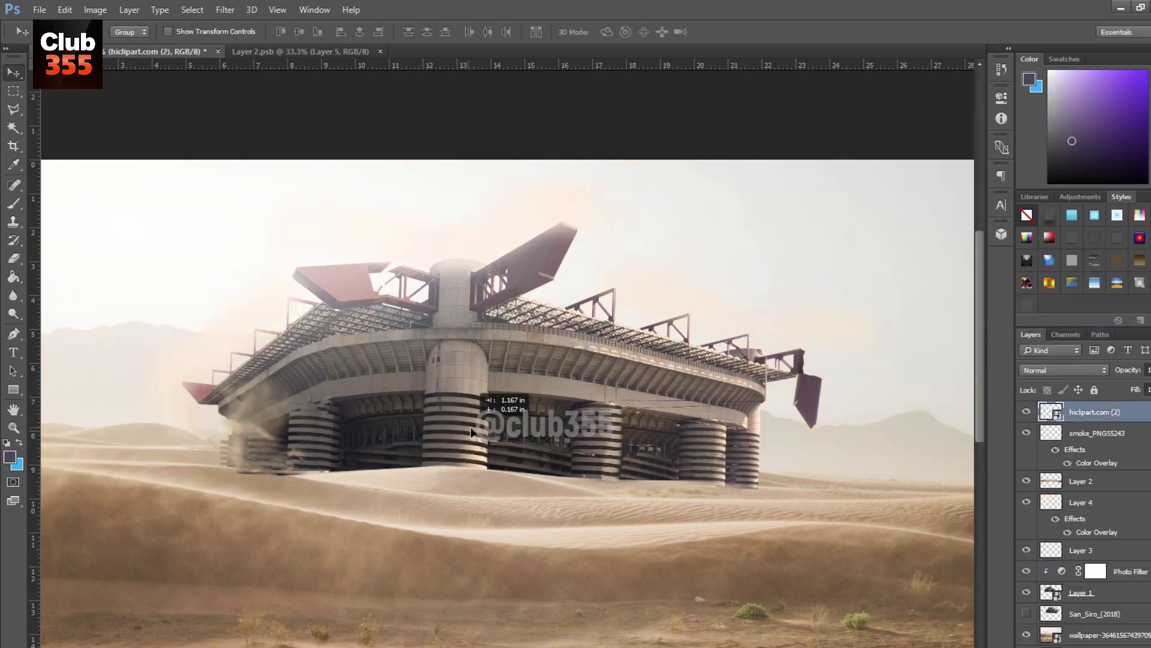
{"action": "key", "text": "ctrl+t"}
{"action": "left_click_drag", "start_coordinate": [861, 368], "coordinate": [823, 390]}
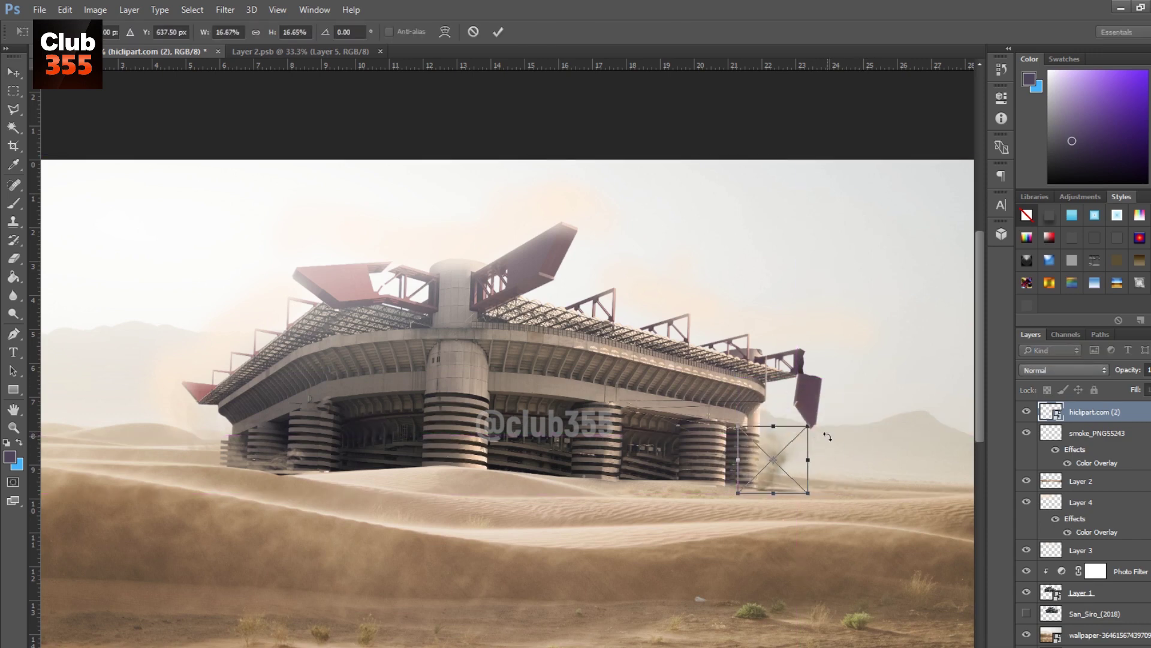
{"action": "key", "text": "Return"}
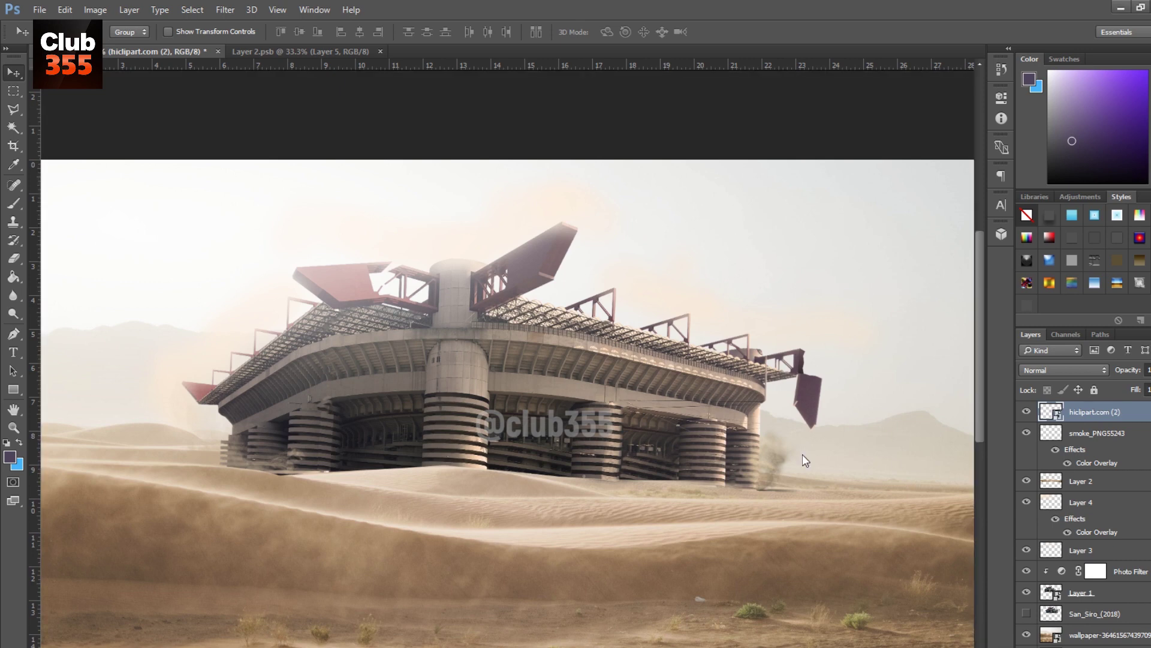
Step: Place the train image and scale it down toward the lower right of the scene
{"action": "mouse_move", "coordinate": [716, 370]}
{"action": "left_mouse_down"}
{"action": "mouse_move", "coordinate": [946, 484]}
{"action": "mouse_move", "coordinate": [945, 494]}
{"action": "left_mouse_up"}
{"action": "left_click_drag", "start_coordinate": [759, 466], "coordinate": [805, 455]}
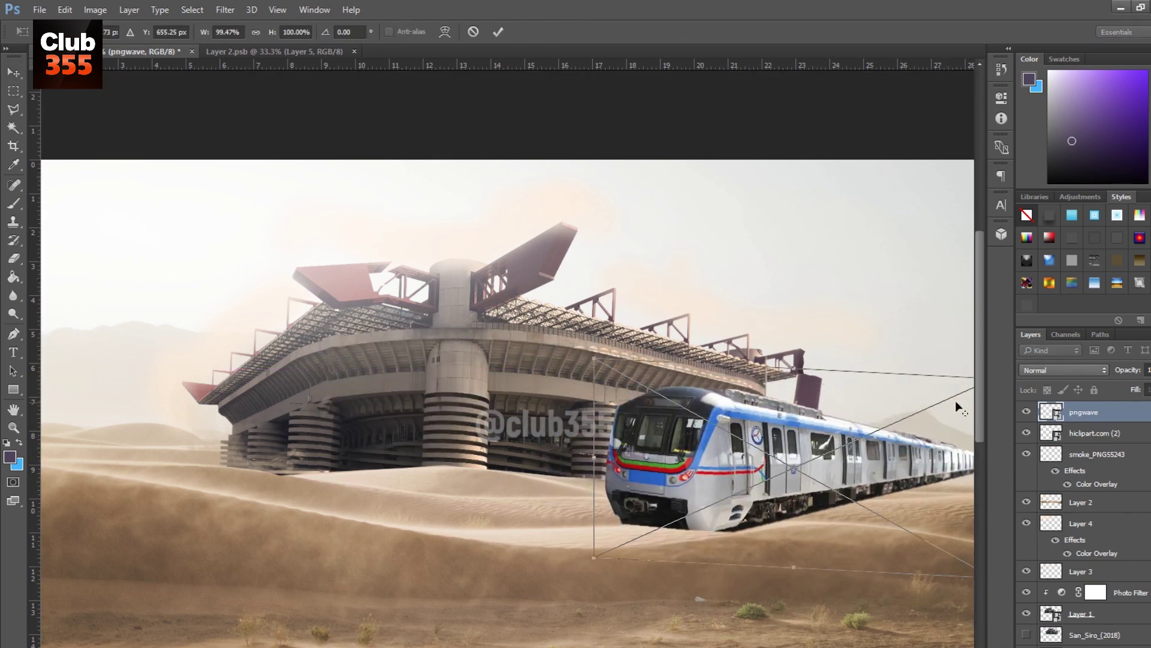
{"action": "left_click_drag", "start_coordinate": [955, 401], "coordinate": [917, 486]}
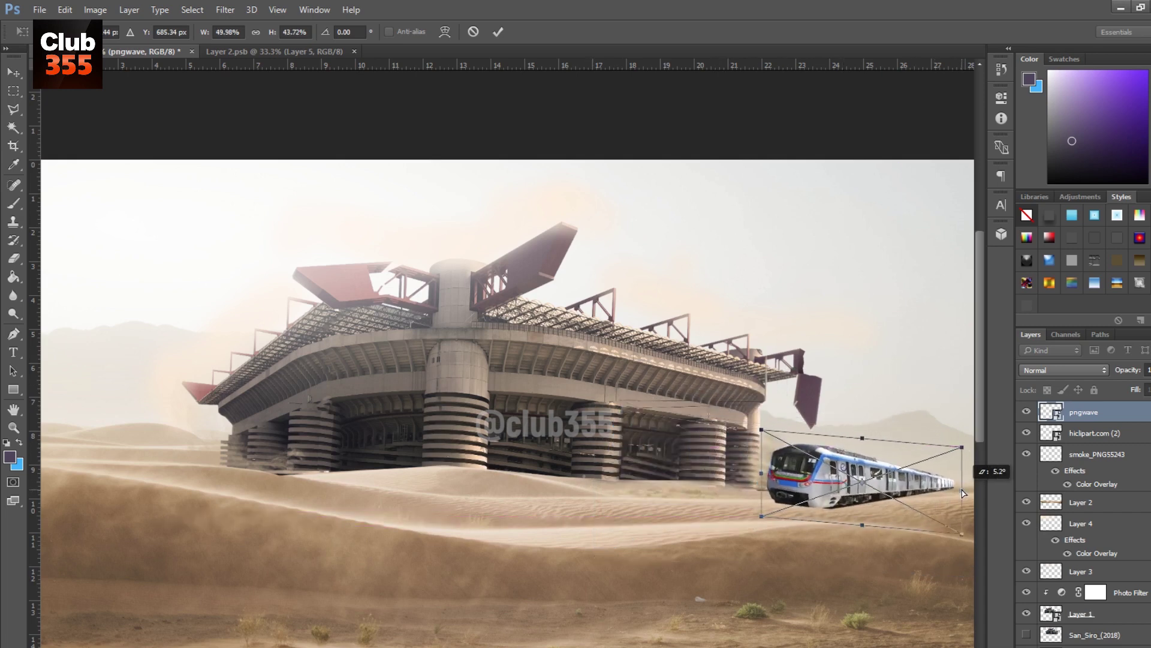
{"action": "mouse_move", "coordinate": [762, 430]}
{"action": "left_mouse_down"}
{"action": "mouse_move", "coordinate": [845, 470]}
{"action": "mouse_move", "coordinate": [910, 473]}
{"action": "mouse_move", "coordinate": [888, 470]}
{"action": "left_mouse_up"}
{"action": "key", "text": "Return"}
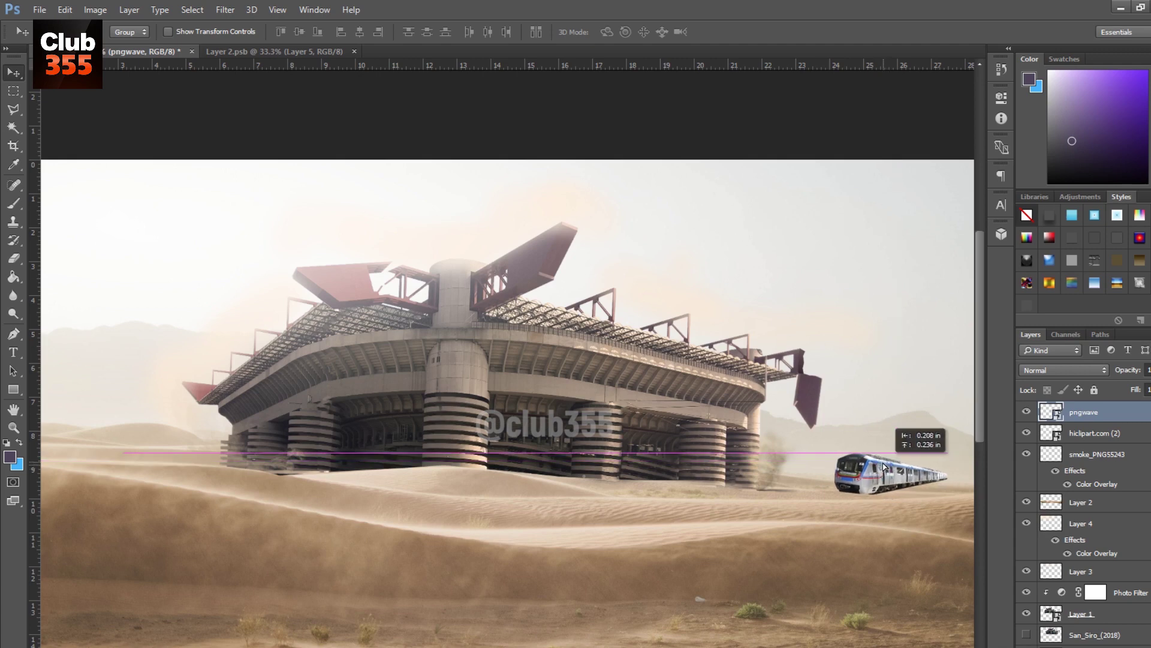
Step: Move the smoke and train layers beneath Layer 2 and tilt the train to follow the dune
{"action": "left_click_drag", "start_coordinate": [1083, 433], "coordinate": [1084, 495]}
{"action": "left_click_drag", "start_coordinate": [908, 493], "coordinate": [869, 485]}
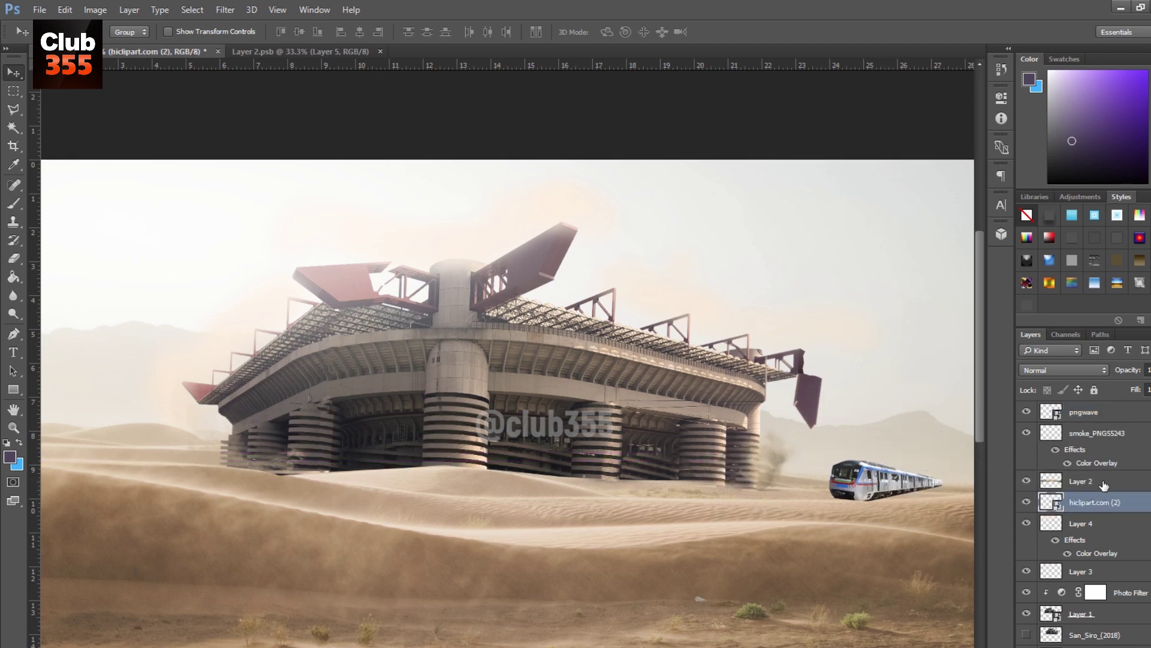
{"action": "mouse_move", "coordinate": [1084, 502]}
{"action": "left_mouse_down"}
{"action": "mouse_move", "coordinate": [1083, 412]}
{"action": "mouse_move", "coordinate": [1117, 503]}
{"action": "left_mouse_up"}
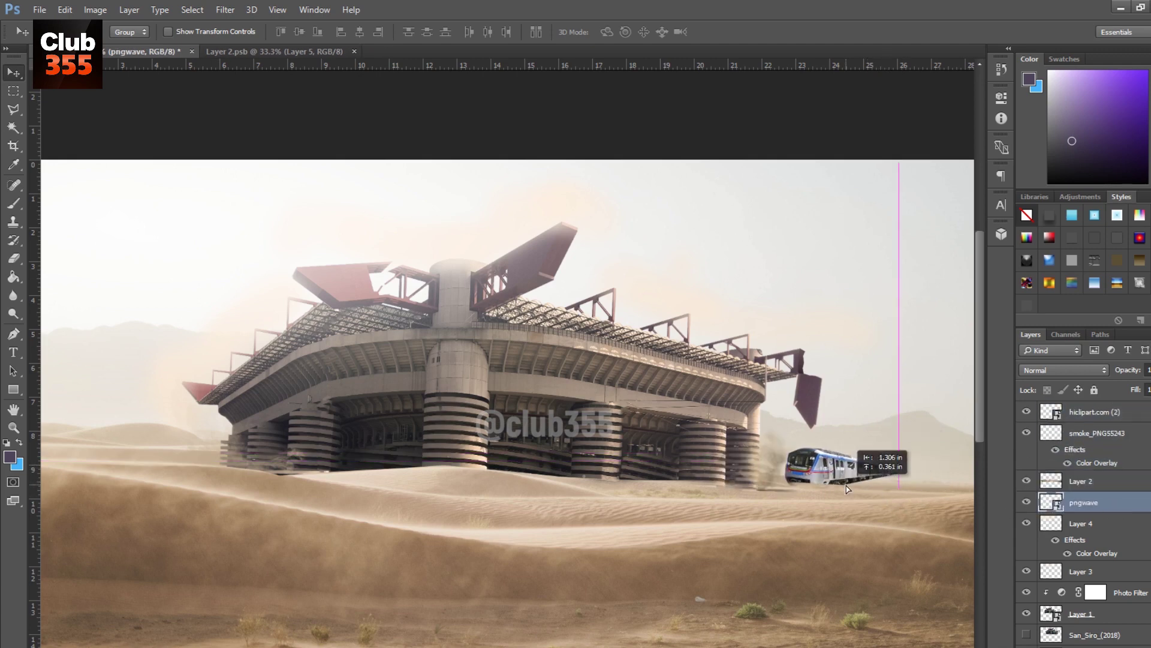
{"action": "key", "text": "ctrl+t"}
{"action": "mouse_move", "coordinate": [922, 447]}
{"action": "left_mouse_down"}
{"action": "mouse_move", "coordinate": [898, 491]}
{"action": "mouse_move", "coordinate": [880, 467]}
{"action": "left_mouse_up"}
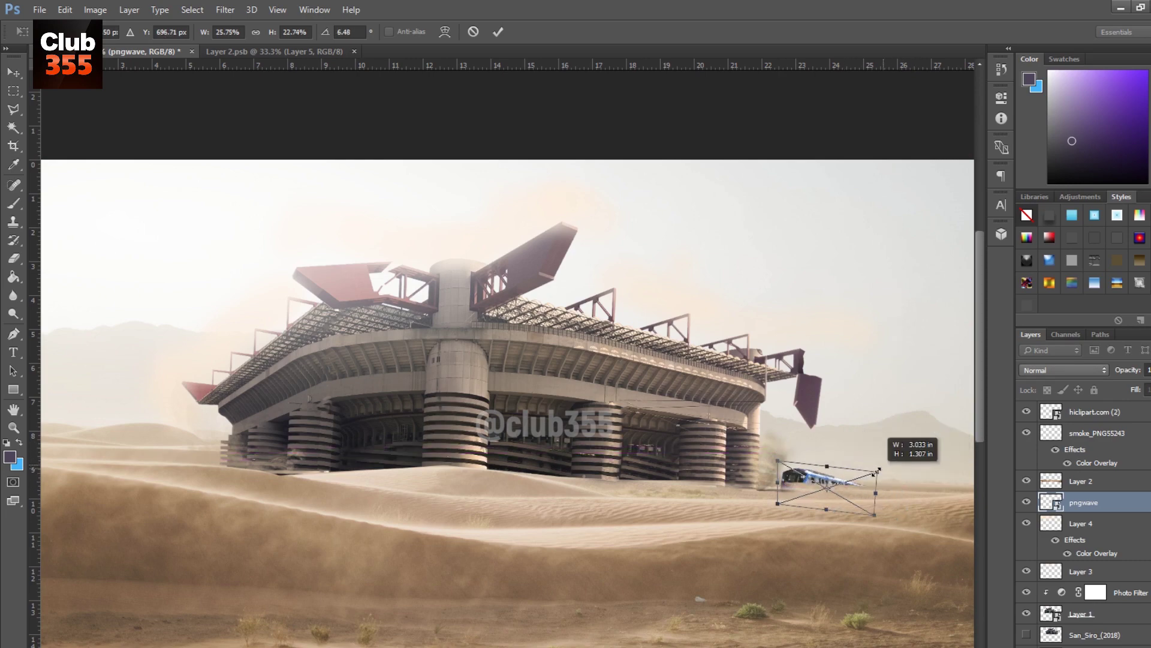
{"action": "key", "text": "Return"}
{"action": "key", "text": "ctrl+plus"}
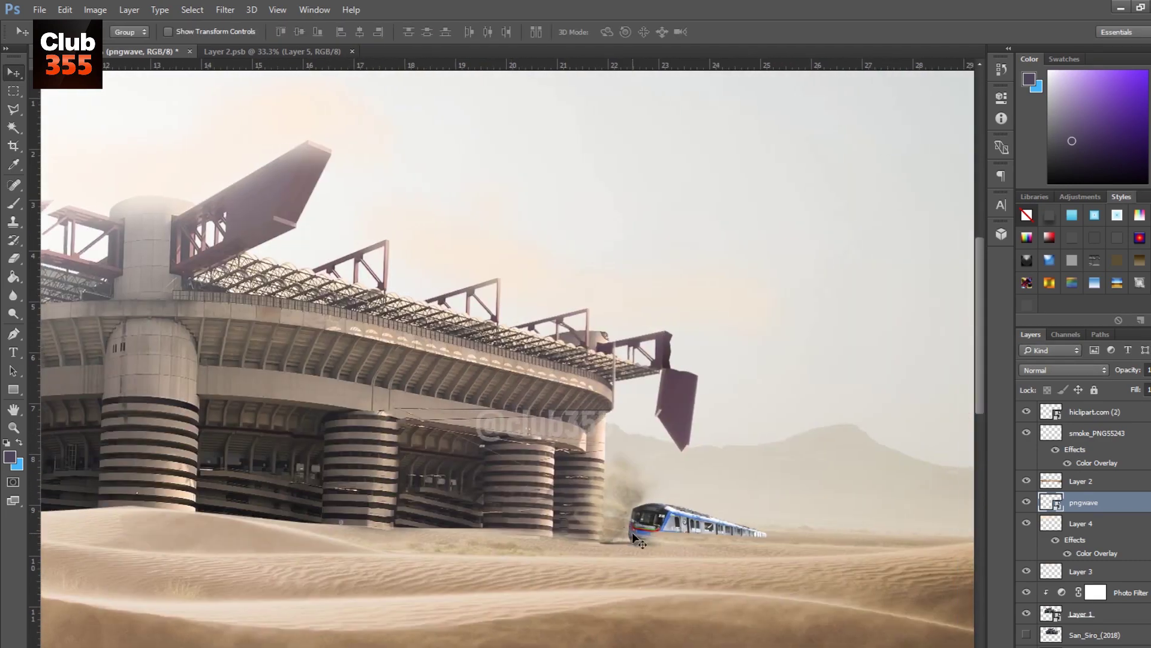
{"action": "scroll", "coordinate": [632, 532], "scroll_direction": "up", "scroll_amount": 3}
Step: Add a warming Photo Filter clipped to the train with increased density
{"action": "left_click", "coordinate": [1107, 620]}
{"action": "left_click", "coordinate": [1100, 572]}
{"action": "right_click", "coordinate": [1116, 502]}
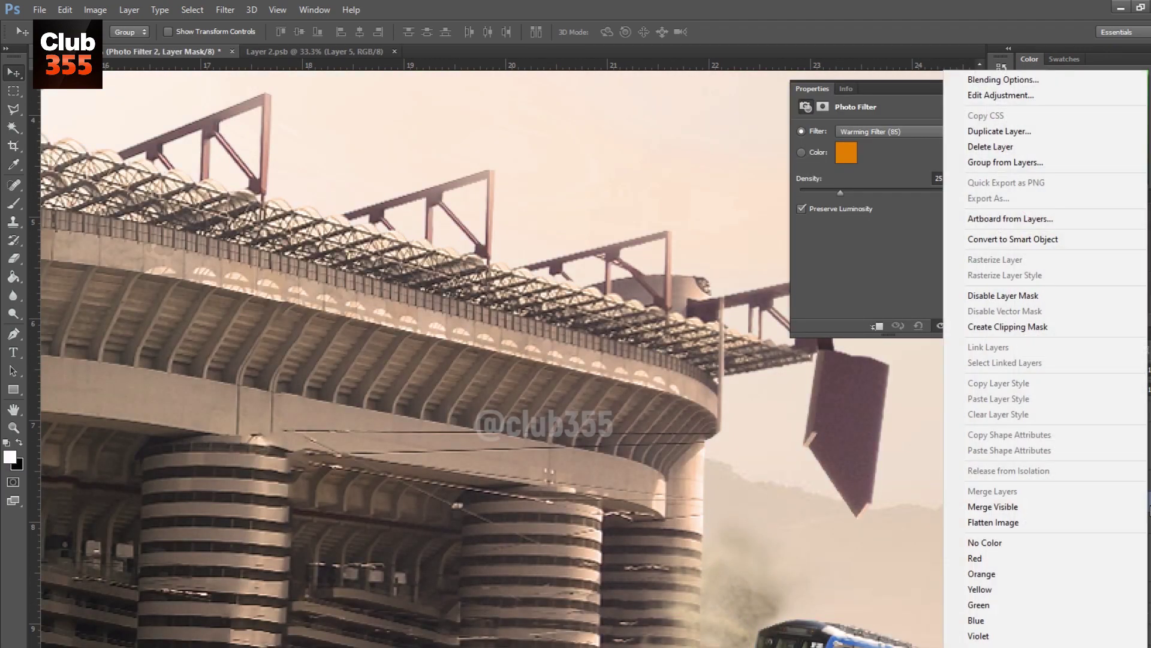
{"action": "left_click", "coordinate": [1026, 326]}
{"action": "left_click_drag", "start_coordinate": [841, 193], "coordinate": [851, 192]}
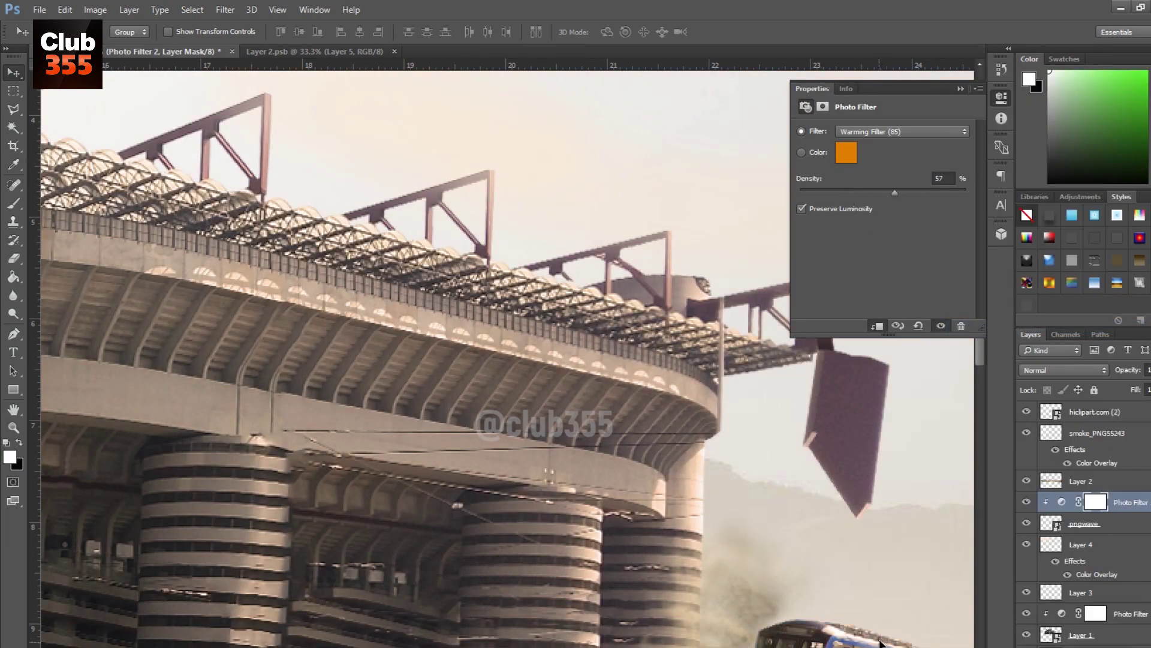
{"action": "scroll", "coordinate": [890, 638], "scroll_direction": "down", "scroll_amount": 3}
{"action": "left_click", "coordinate": [961, 88]}
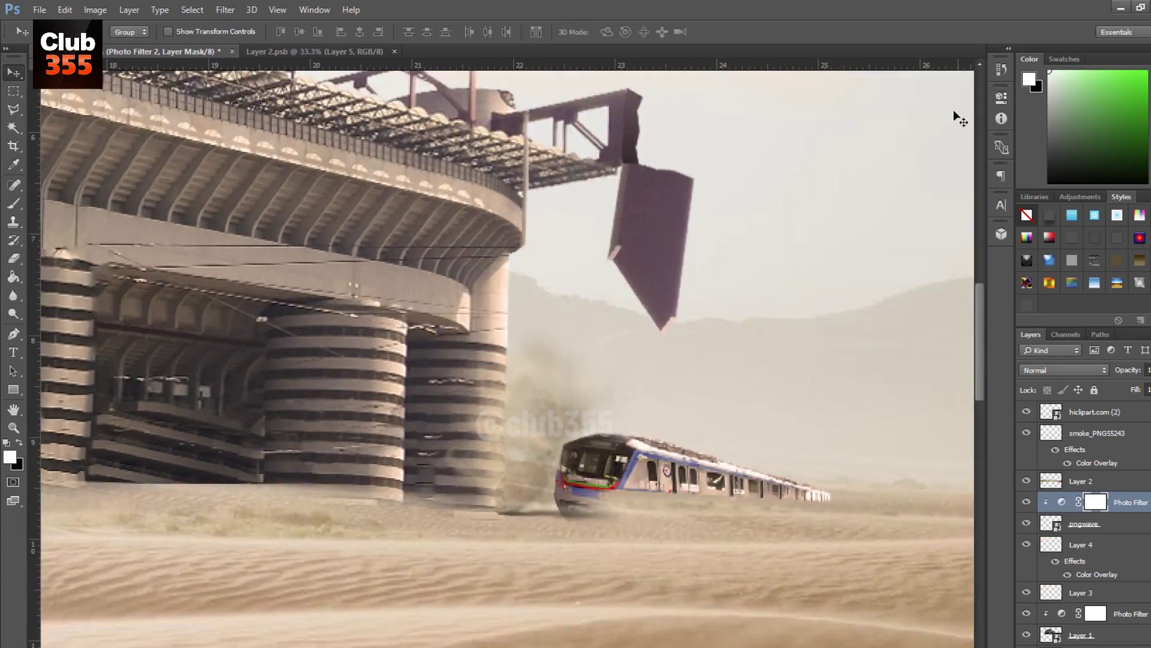
Step: Erase Layer 2's sand around the train with a soft eraser, then view the whole scene
{"action": "left_click", "coordinate": [1034, 484]}
{"action": "key", "text": "e"}
{"action": "right_click", "coordinate": [722, 387]}
{"action": "key", "text": "Escape"}
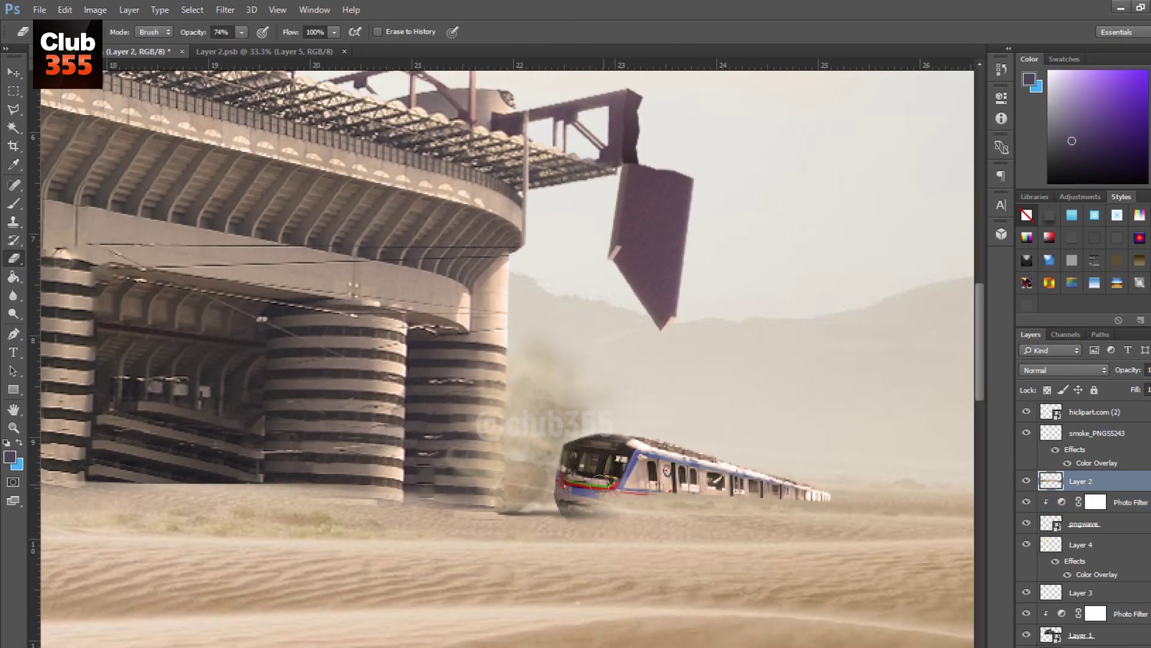
{"action": "mouse_move", "coordinate": [587, 487]}
{"action": "left_mouse_down"}
{"action": "mouse_move", "coordinate": [686, 493]}
{"action": "mouse_move", "coordinate": [631, 480]}
{"action": "left_mouse_up"}
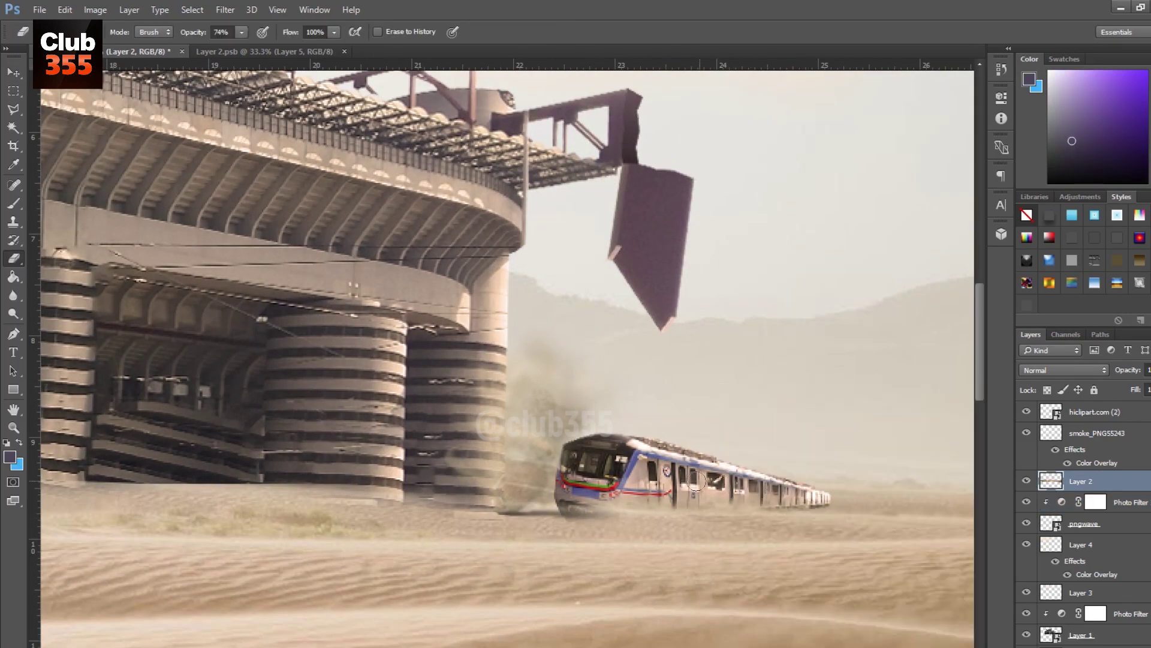
{"action": "key", "text": "ctrl+minus"}
{"action": "key", "text": "ctrl+0"}
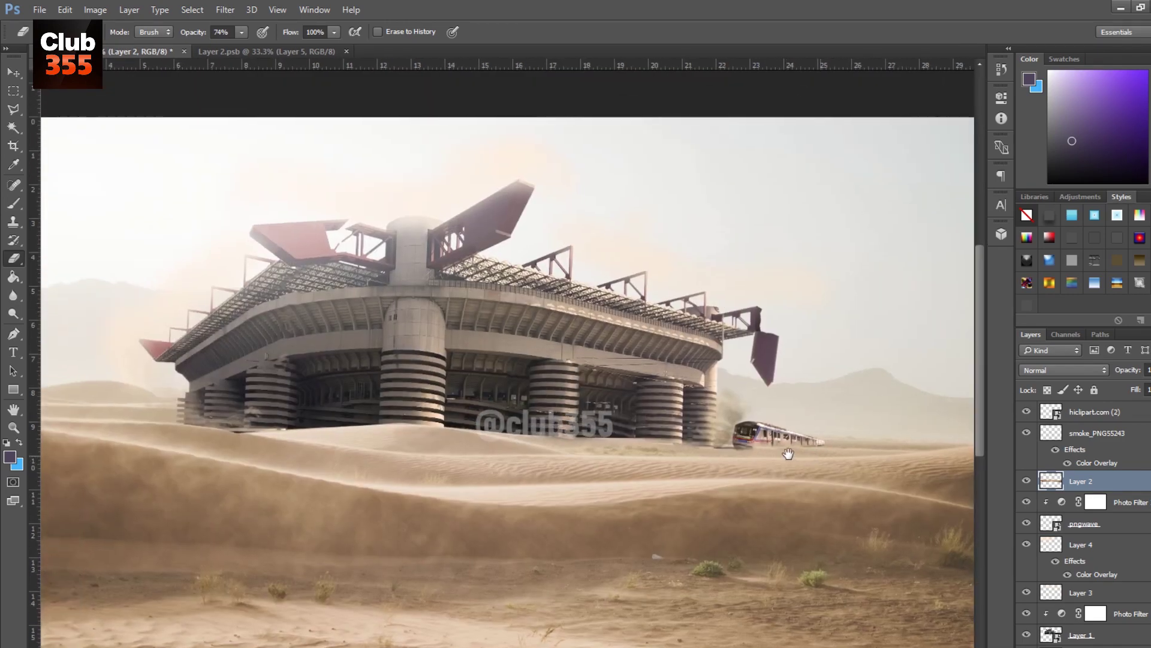
{"action": "scroll", "coordinate": [698, 560], "scroll_direction": "up", "scroll_amount": 1}
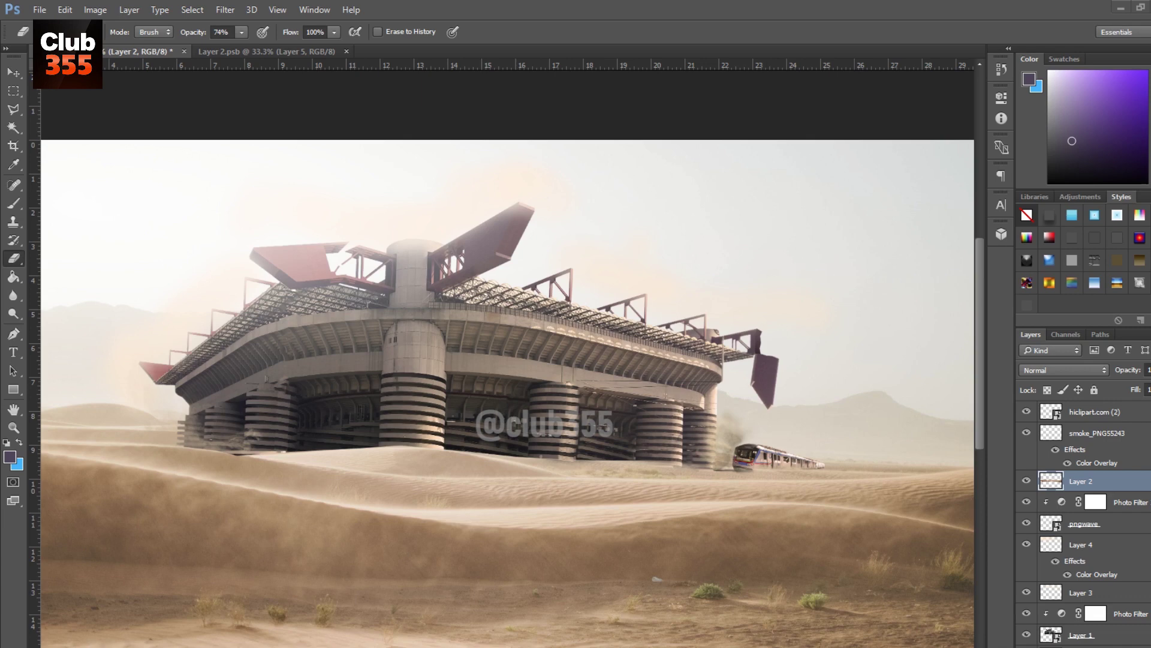
Step: Place the soccer ball image, erase its white background, and copy the ball to its own layer
{"action": "left_click", "coordinate": [1088, 411]}
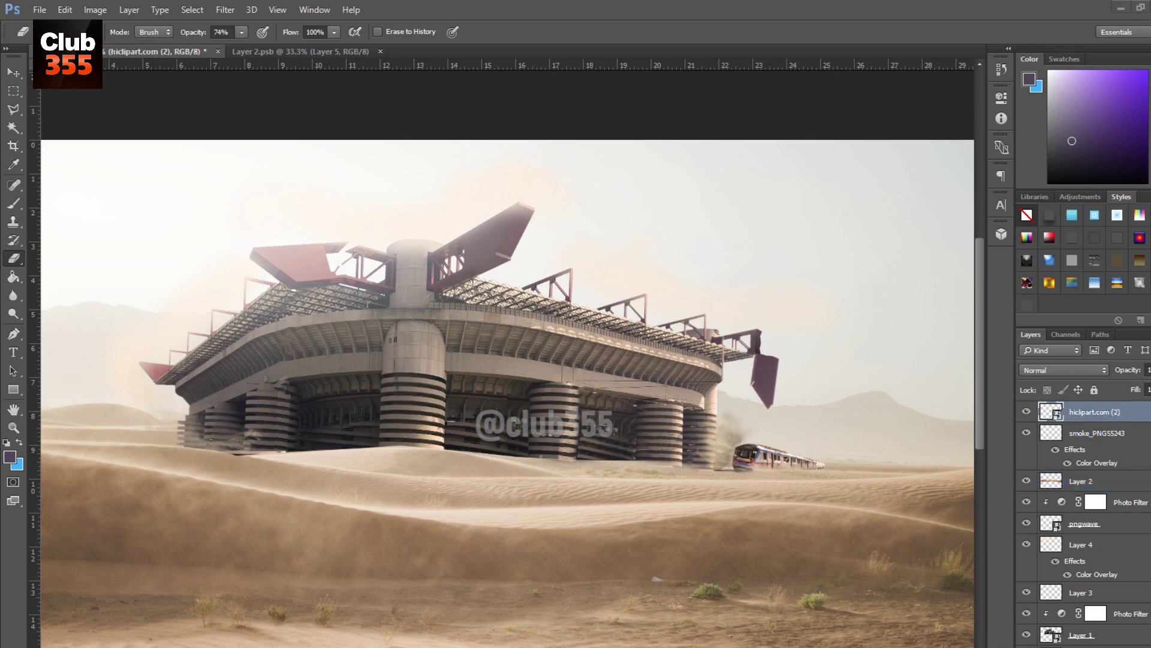
{"action": "left_click_drag", "start_coordinate": [656, 496], "coordinate": [530, 397]}
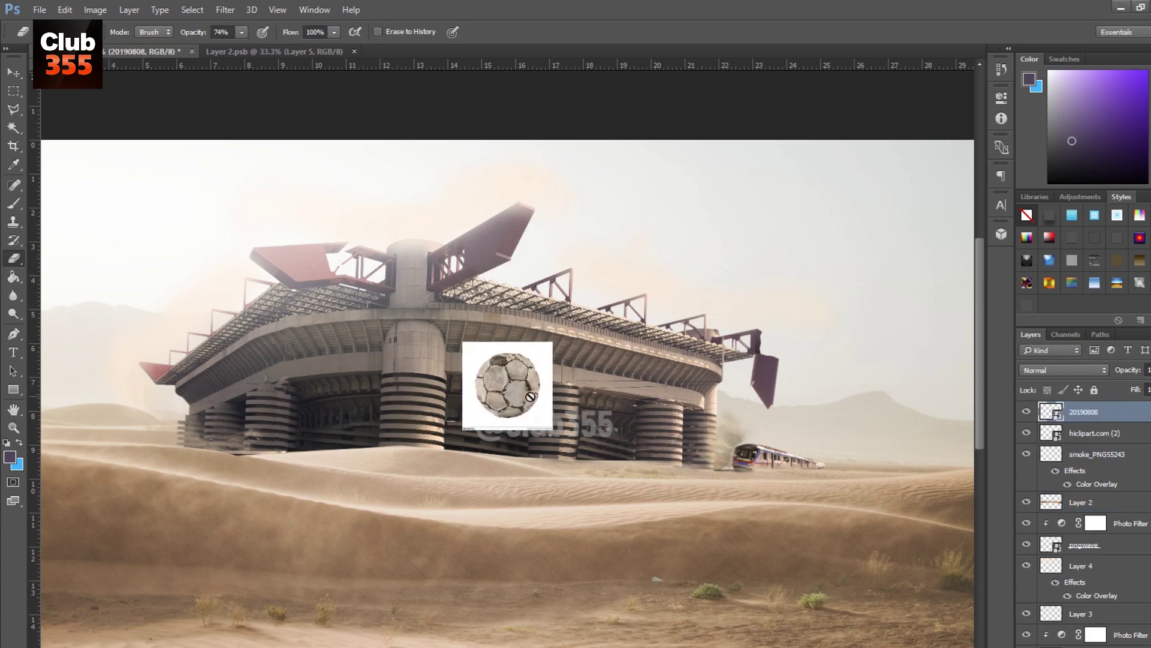
{"action": "double_click", "coordinate": [1058, 416]}
{"action": "left_click", "coordinate": [60, 291]}
{"action": "left_click", "coordinate": [304, 238]}
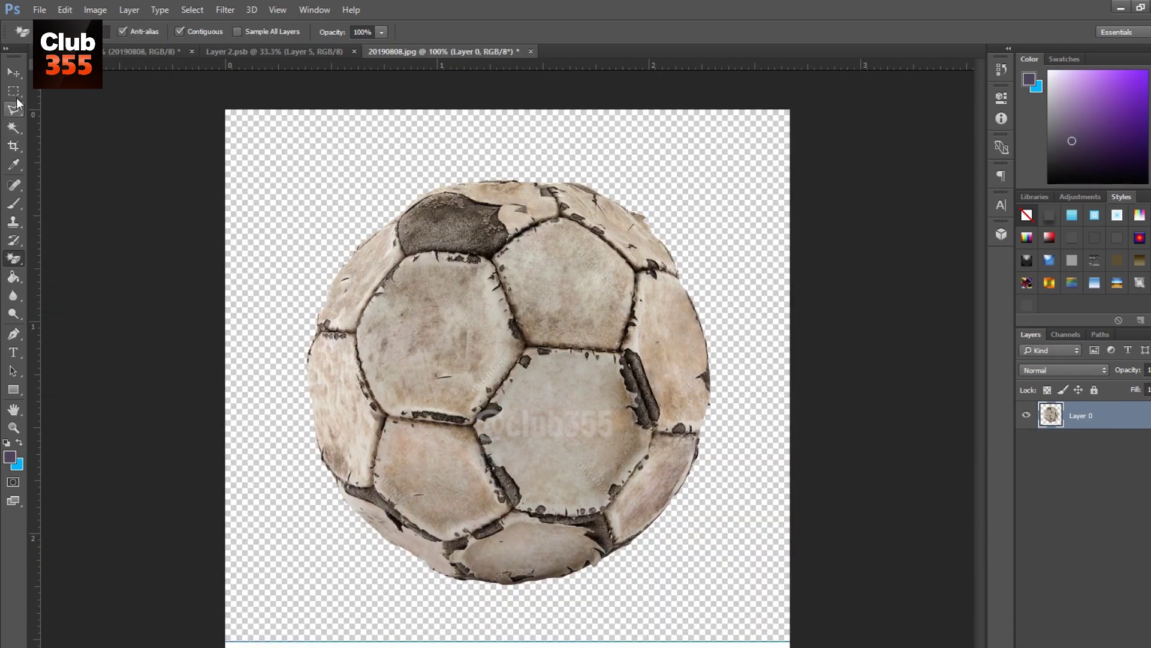
{"action": "key", "text": "m"}
{"action": "left_click_drag", "start_coordinate": [293, 182], "coordinate": [745, 579]}
{"action": "key", "text": "ctrl+j"}
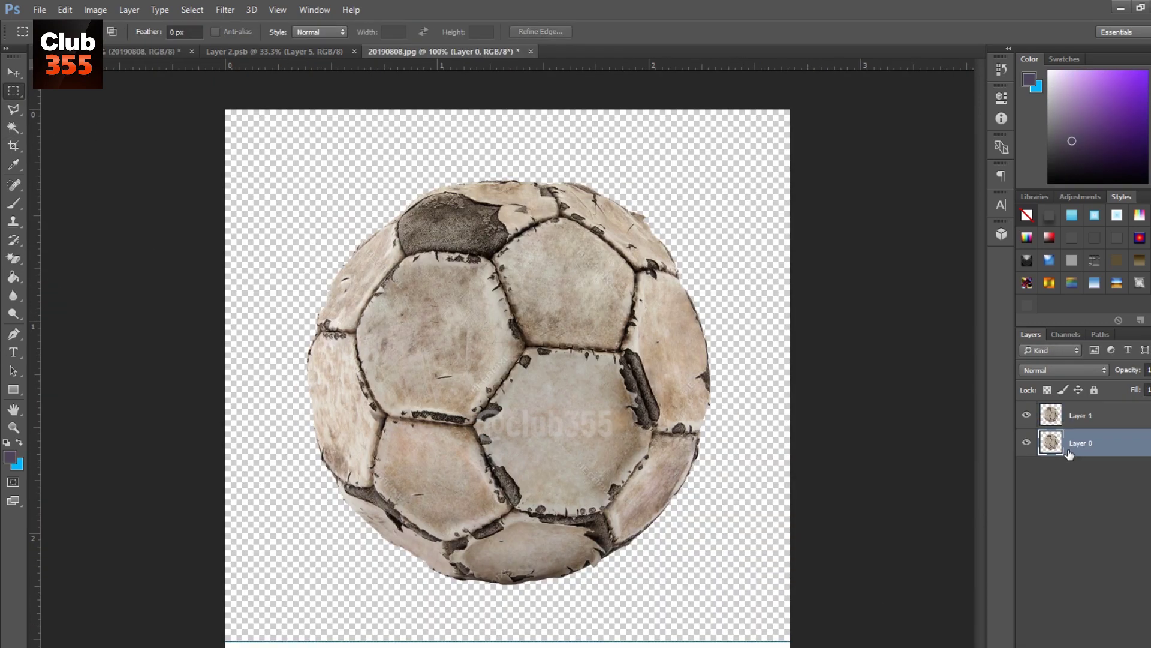
Step: Draw a rectangle over the canvas and convert the ball layer into a Smart Object
{"action": "left_click", "coordinate": [13, 389]}
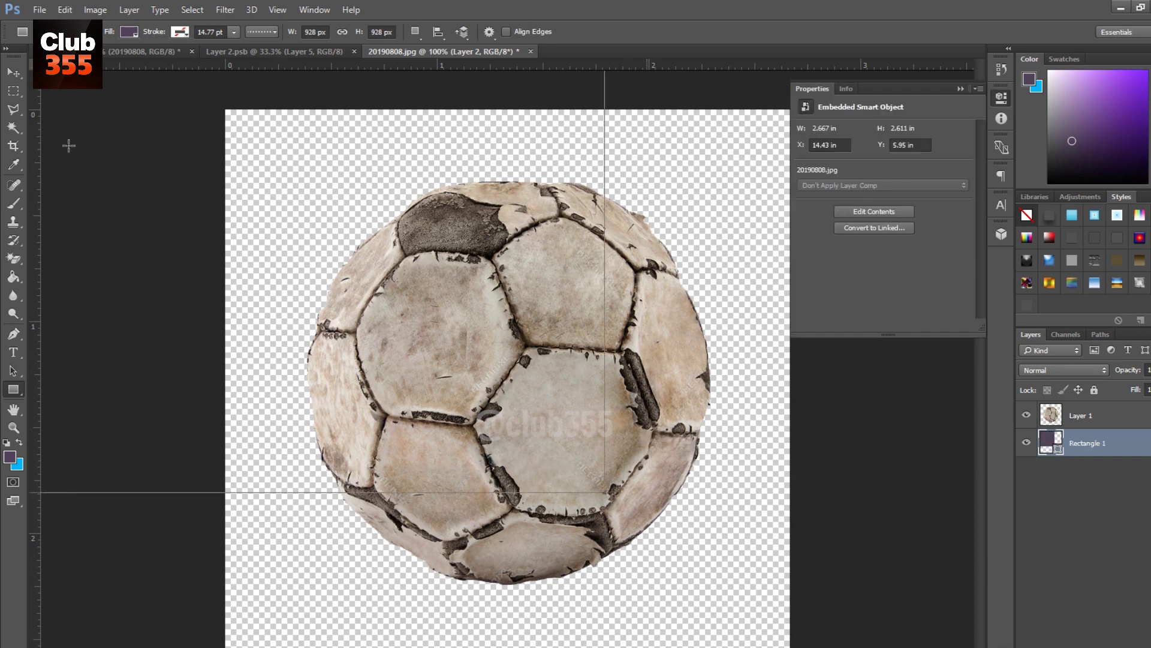
{"action": "left_click_drag", "start_coordinate": [507, 303], "coordinate": [790, 586]}
{"action": "right_click", "coordinate": [1068, 431]}
{"action": "left_click", "coordinate": [980, 232]}
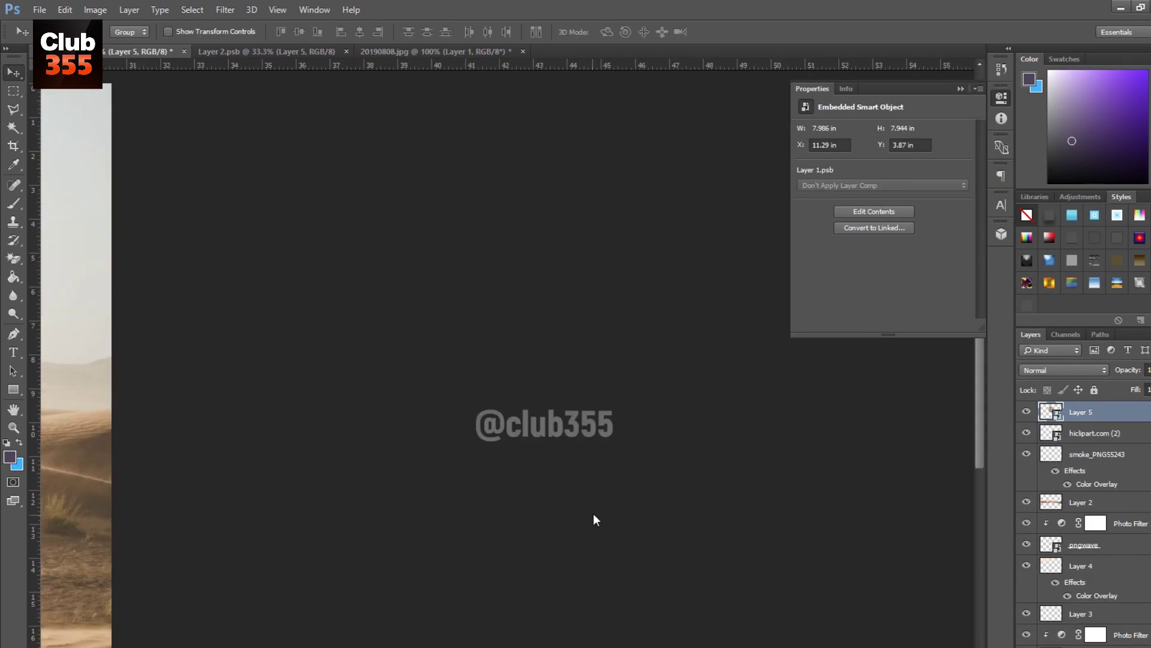
Step: Save the composite as 'san siro desert'
{"action": "key", "text": "ctrl+shift+s"}
{"action": "type", "text": "san siro desert"}
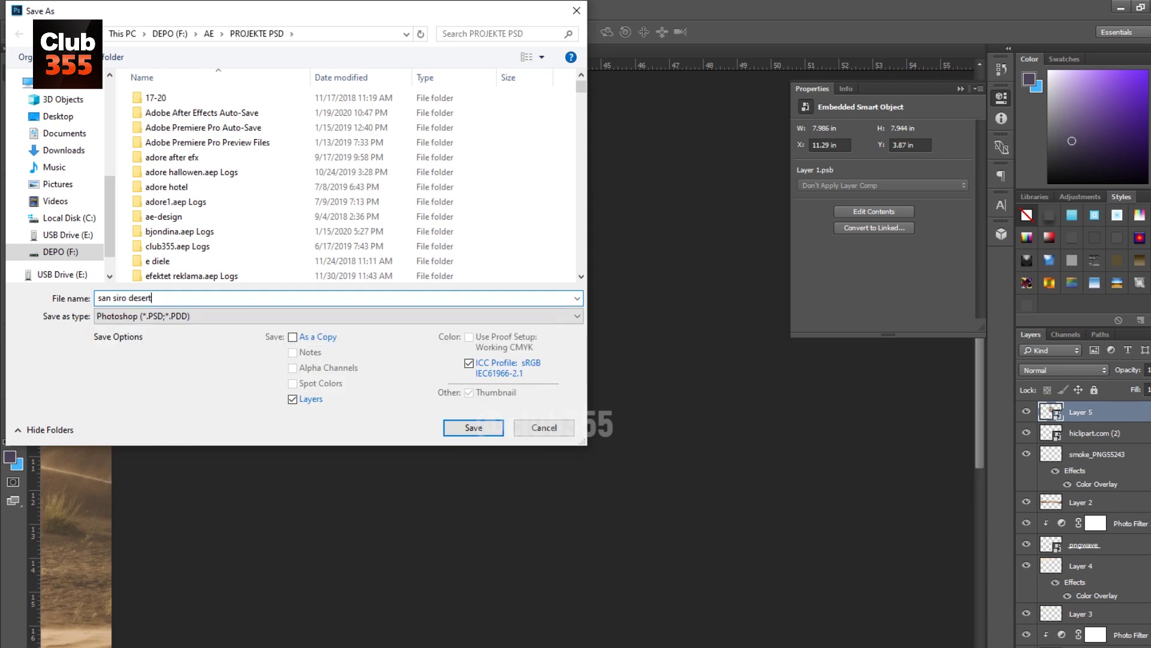
{"action": "key", "text": "Return"}
{"action": "key", "text": "Return"}
Step: Move the ball down onto the foreground sand and scale it smaller
{"action": "scroll", "coordinate": [635, 430], "scroll_direction": "down", "scroll_amount": 3}
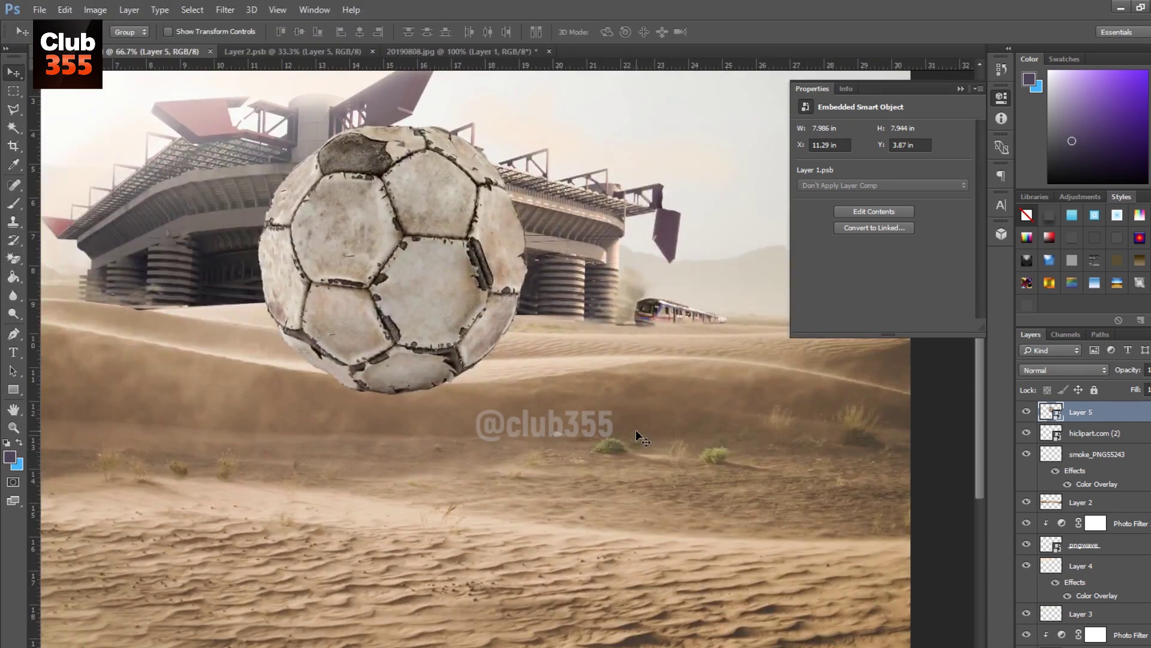
{"action": "scroll", "coordinate": [636, 429], "scroll_direction": "down", "scroll_amount": 1}
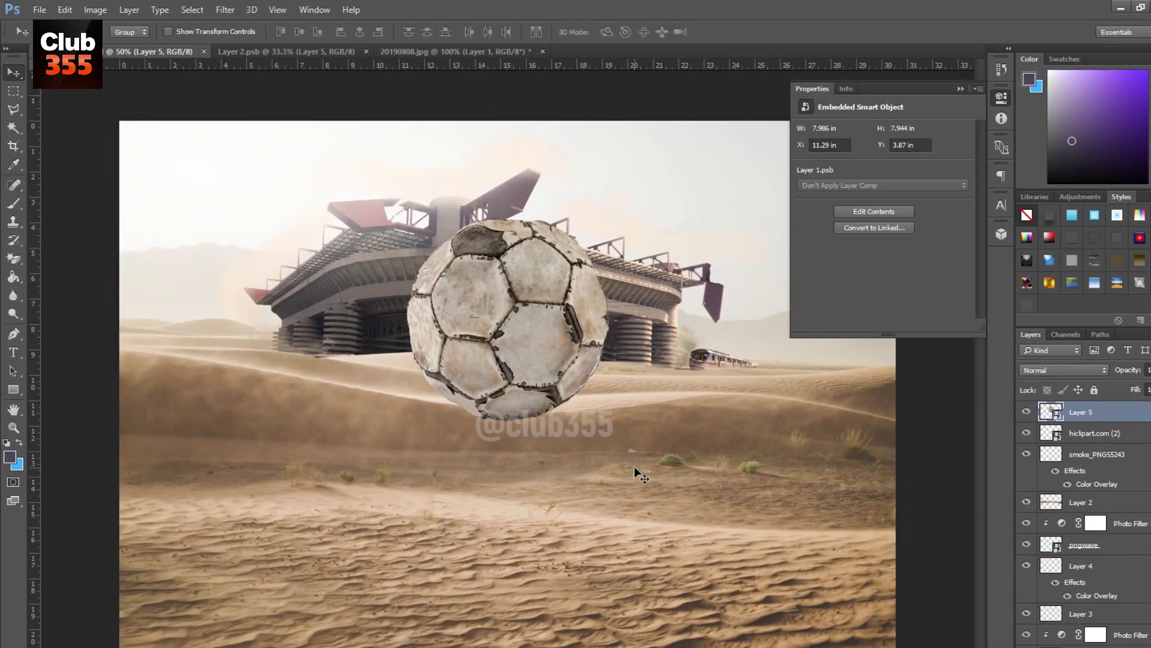
{"action": "left_click_drag", "start_coordinate": [634, 472], "coordinate": [634, 614]}
{"action": "key", "text": "ctrl+t"}
{"action": "mouse_move", "coordinate": [605, 367]}
{"action": "left_mouse_down"}
{"action": "mouse_move", "coordinate": [550, 438]}
{"action": "mouse_move", "coordinate": [567, 513]}
{"action": "mouse_move", "coordinate": [659, 532]}
{"action": "mouse_move", "coordinate": [612, 522]}
{"action": "mouse_move", "coordinate": [632, 526]}
{"action": "left_mouse_up"}
{"action": "key", "text": "Return"}
{"action": "key", "text": "ctrl+t"}
{"action": "key", "text": "Return"}
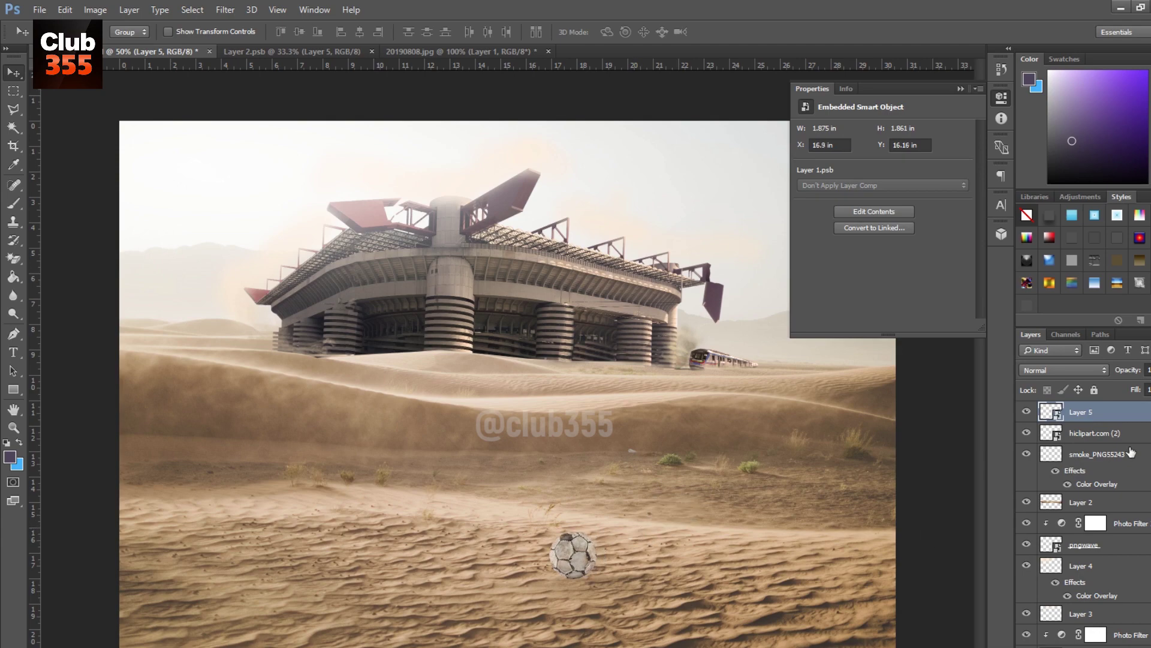
Step: Add a clipped Brightness/Contrast at brightness -61 and a Warming Photo Filter to the ball
{"action": "left_click", "coordinate": [1056, 441]}
{"action": "left_click", "coordinate": [877, 326]}
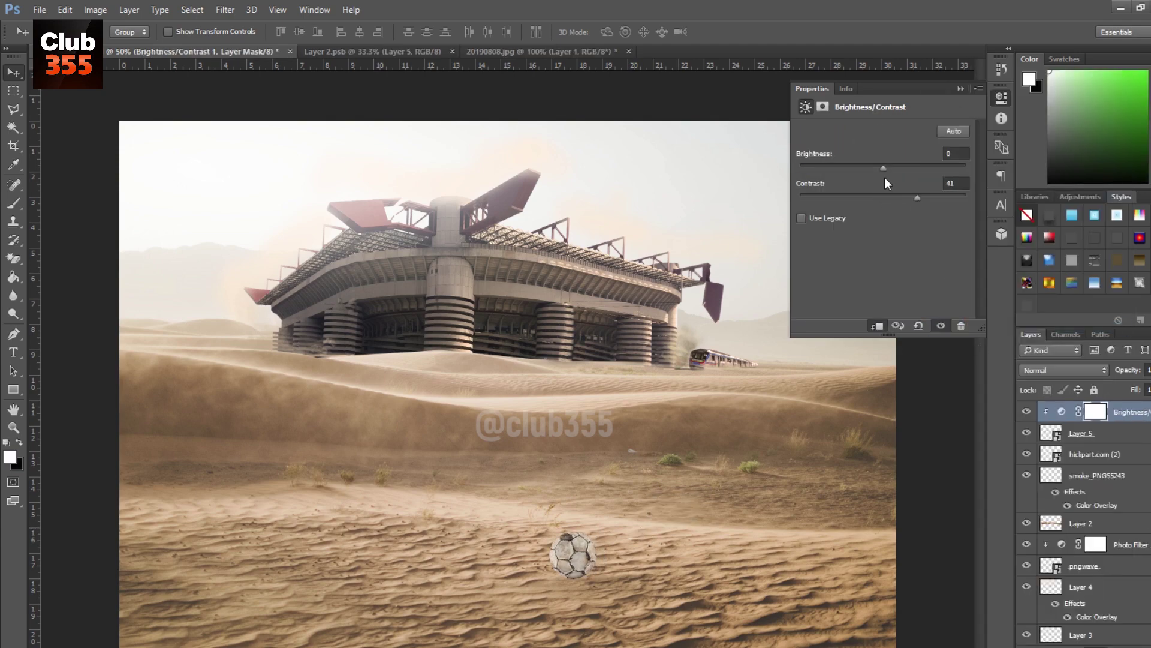
{"action": "left_click_drag", "start_coordinate": [883, 168], "coordinate": [849, 168]}
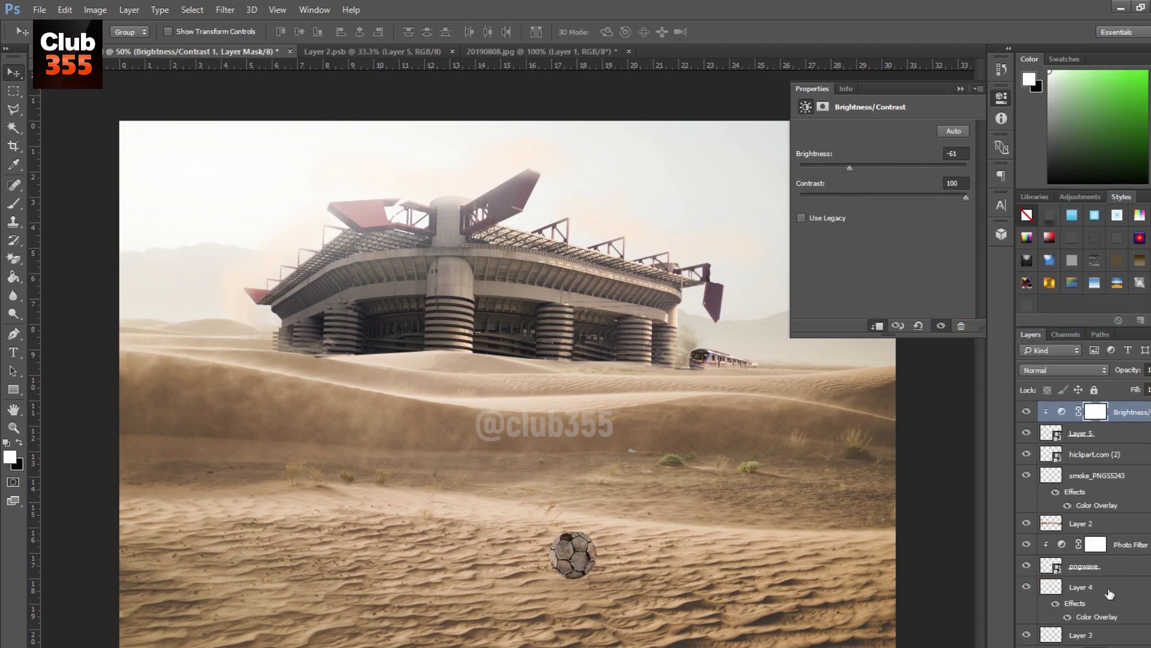
{"action": "left_click", "coordinate": [1079, 433]}
{"action": "left_click", "coordinate": [1073, 579]}
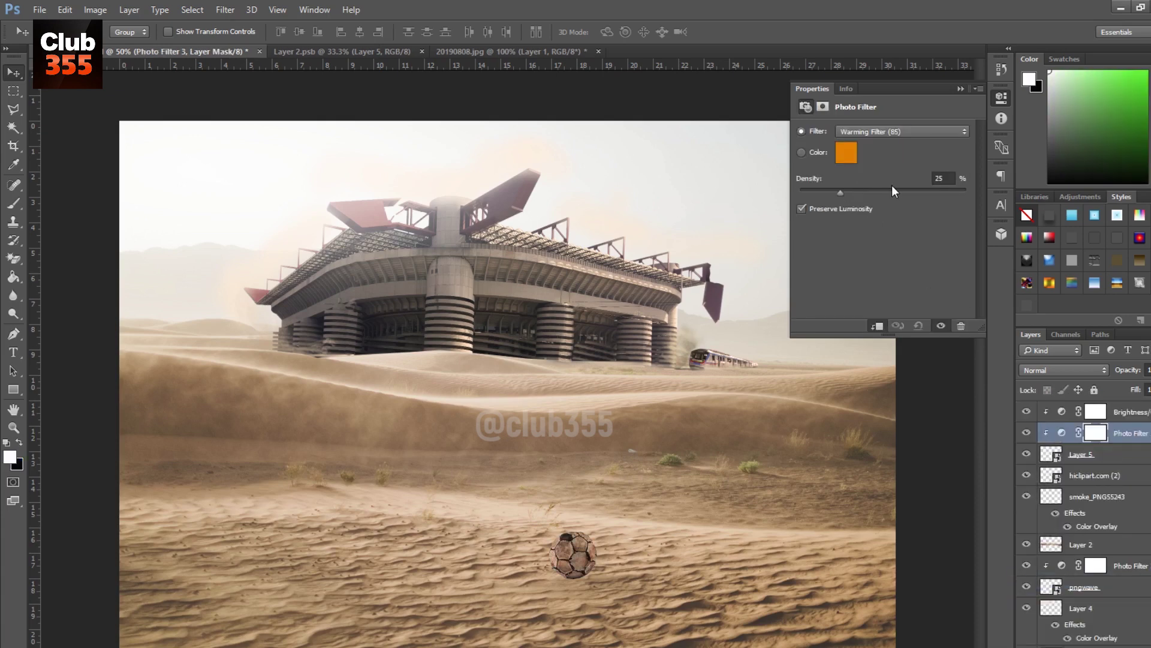
Step: Set up the Eraser on the Brightness/Contrast adjustment's mask
{"action": "left_click", "coordinate": [1095, 412]}
{"action": "key", "text": "e"}
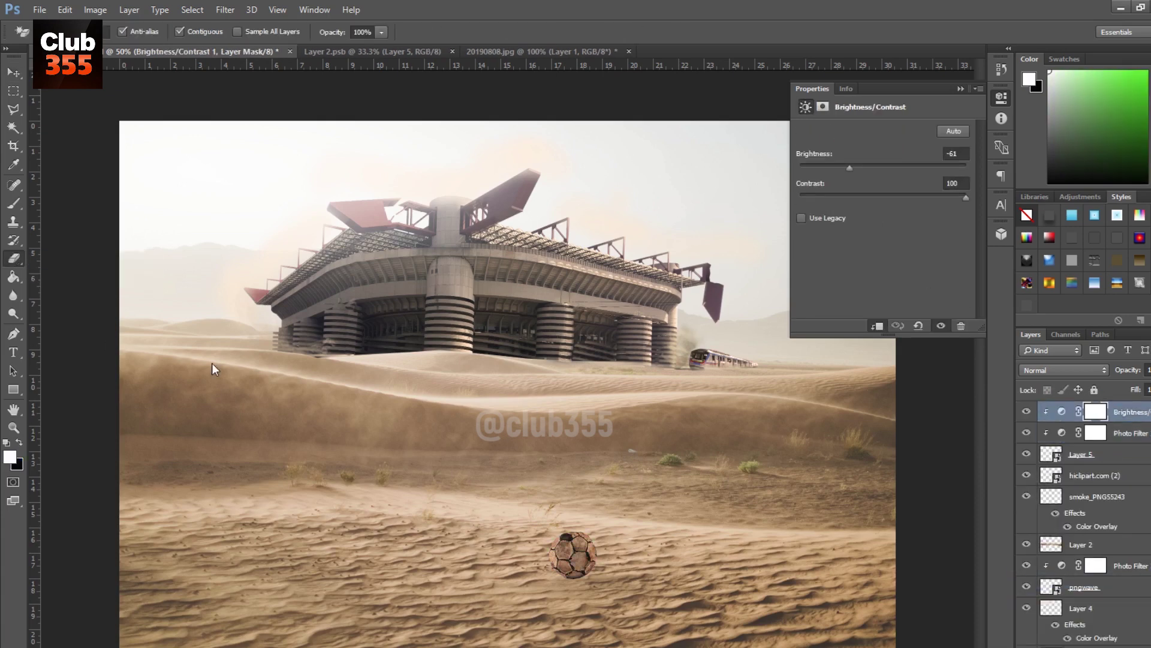
{"action": "right_click", "coordinate": [647, 421]}
{"action": "key", "text": "Return"}
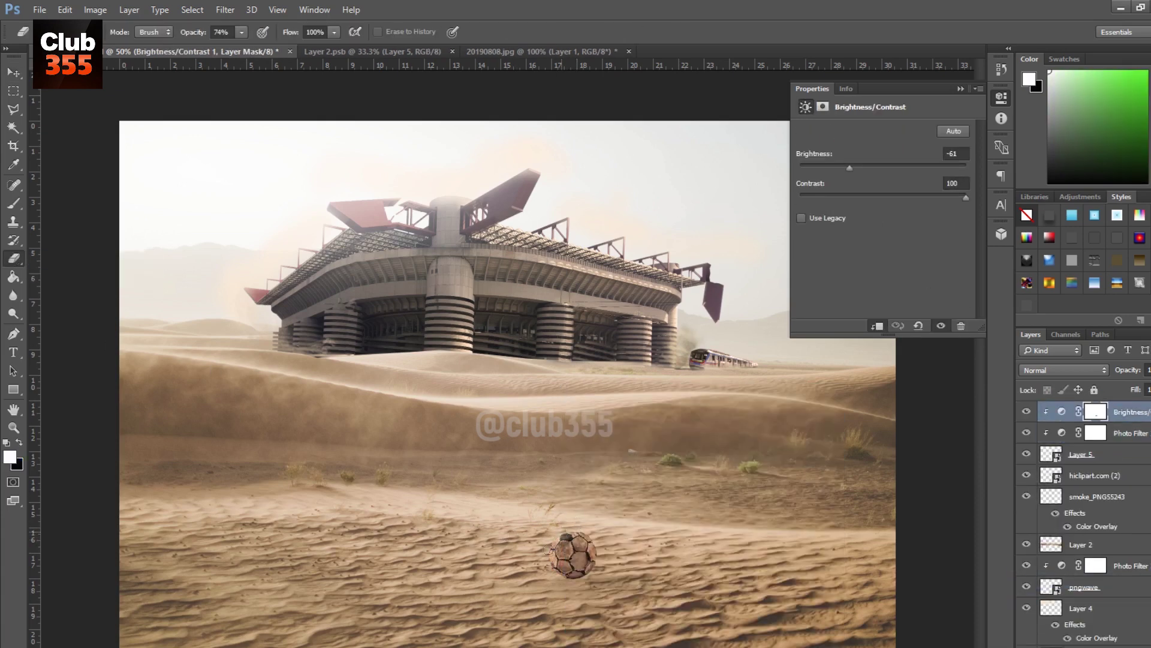
Step: Add a new layer clipped to the ball, with black paint and the Brush tool ready
{"action": "left_click", "coordinate": [1081, 454]}
{"action": "key", "text": "ctrl+shift+alt+n"}
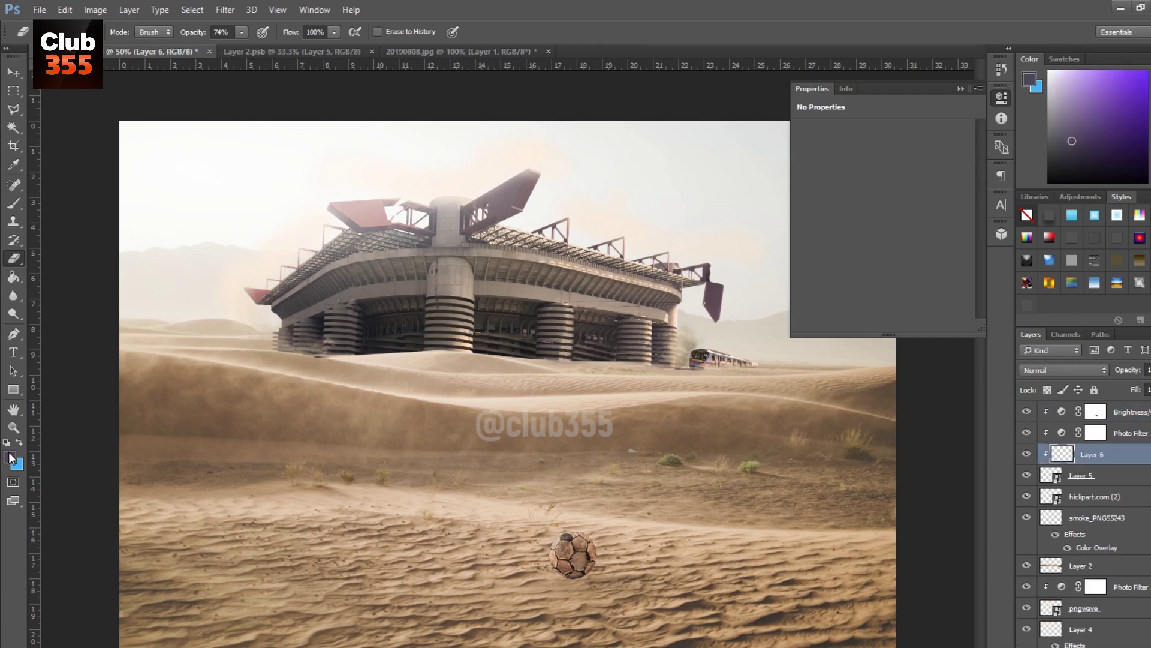
{"action": "key", "text": "x"}
{"action": "left_click", "coordinate": [17, 464]}
{"action": "key", "text": "Return"}
{"action": "key", "text": "b"}
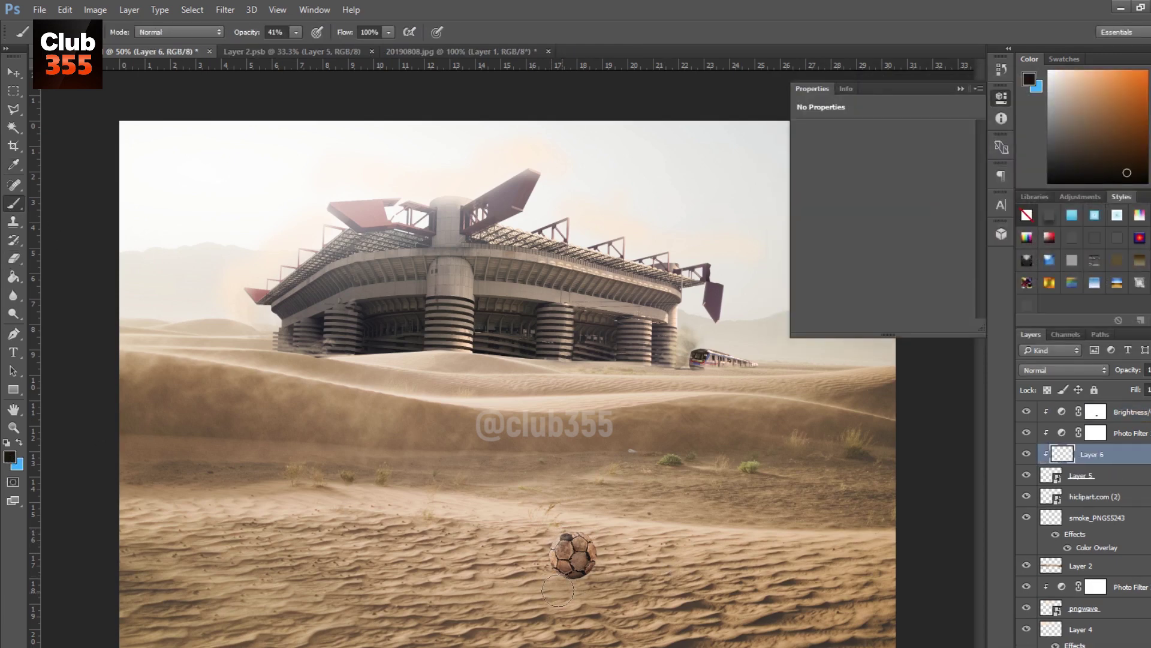
{"action": "left_click", "coordinate": [1107, 478]}
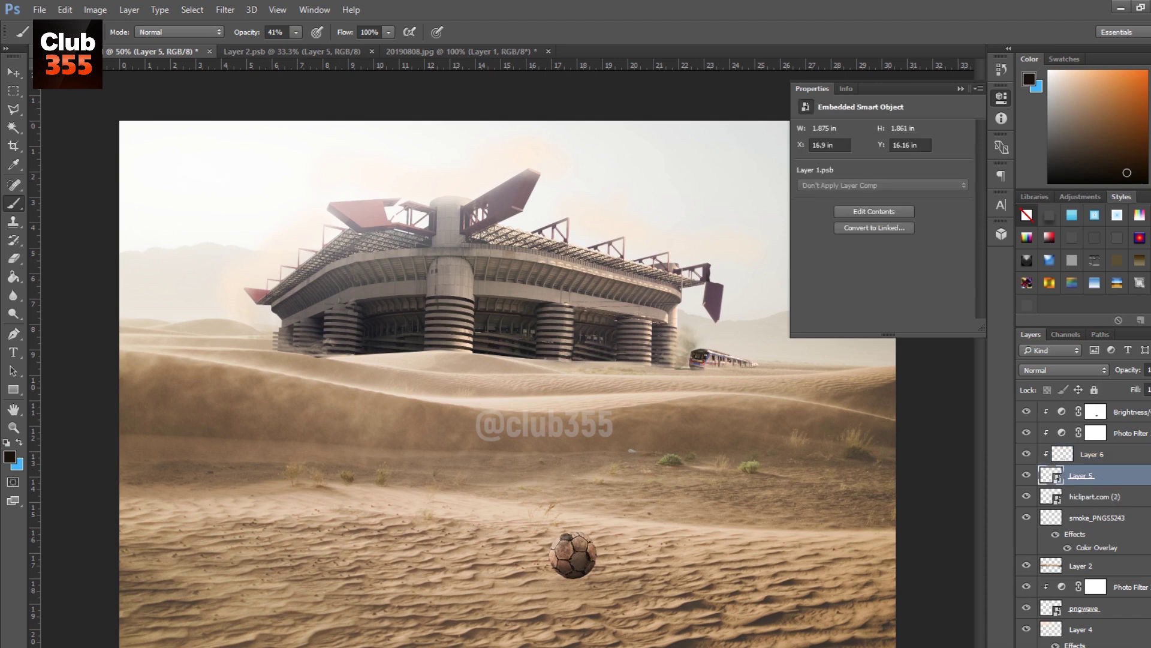
Step: Paint a soft black shadow under the ball on a new layer above smoke_PNG55243
{"action": "left_click", "coordinate": [1097, 518]}
{"action": "key", "text": "ctrl+shift+alt+n"}
{"action": "mouse_move", "coordinate": [567, 577]}
{"action": "left_mouse_down"}
{"action": "mouse_move", "coordinate": [649, 612]}
{"action": "mouse_move", "coordinate": [608, 633]}
{"action": "left_mouse_up"}
{"action": "key", "text": "ctrl+t"}
{"action": "key", "text": "Escape"}
Step: Resize, position and skew the ball's shadow toward the lower right
{"action": "key", "text": "ctrl+t"}
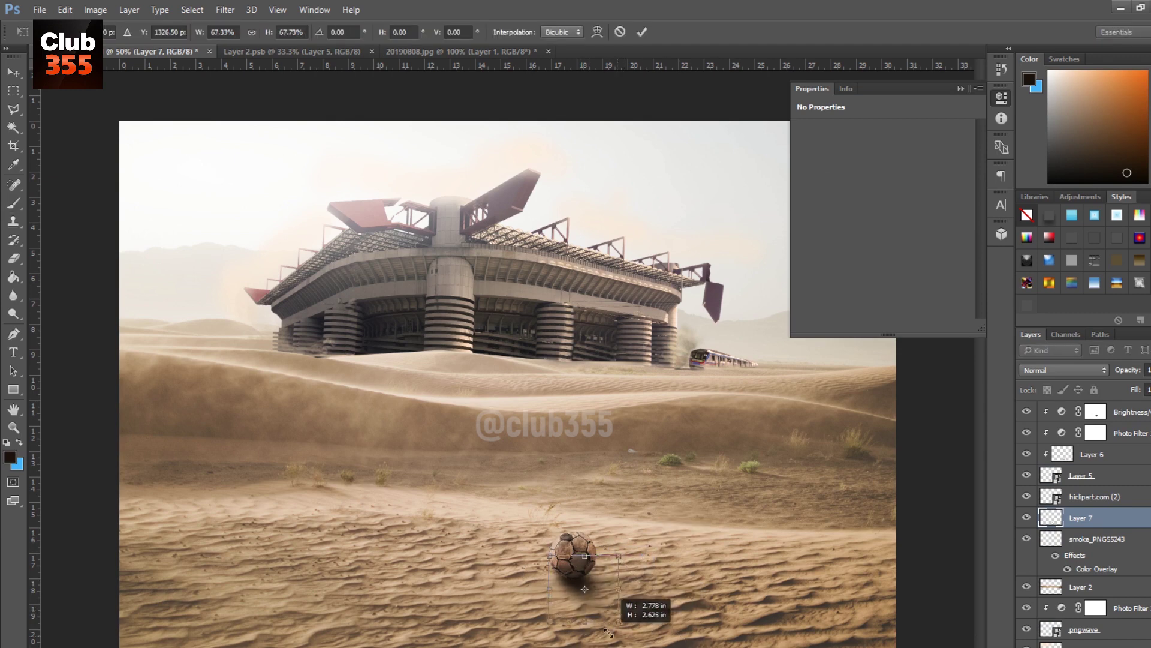
{"action": "key", "text": "Return"}
{"action": "left_click_drag", "start_coordinate": [406, 382], "coordinate": [409, 386]}
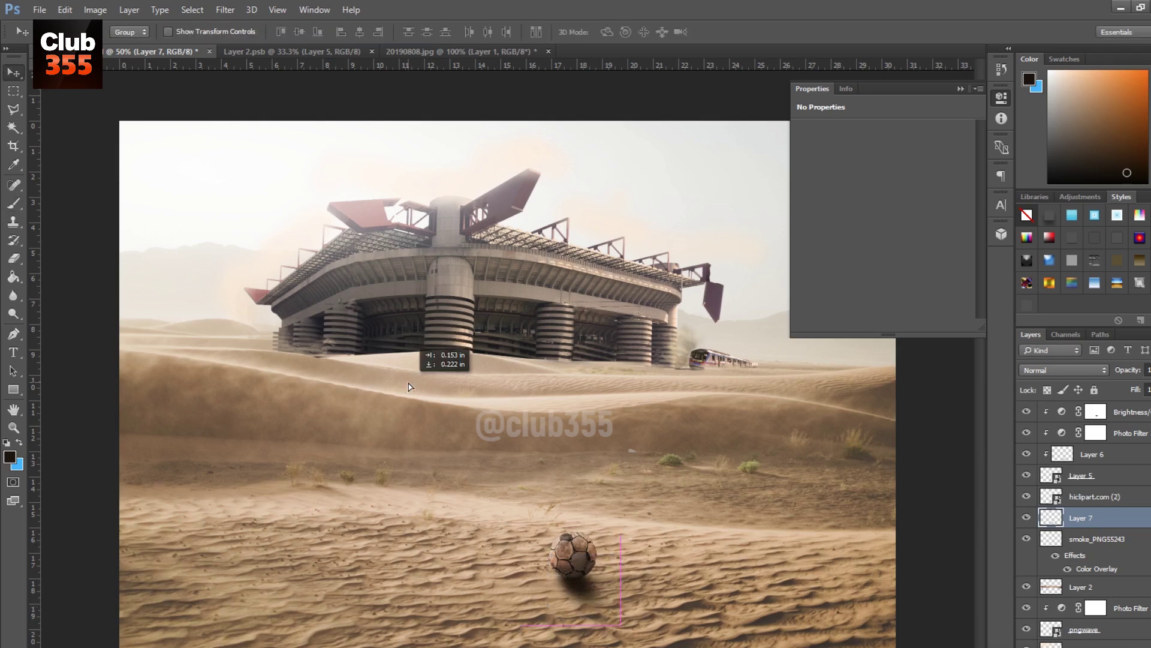
{"action": "key", "text": "ctrl+t"}
{"action": "left_click_drag", "start_coordinate": [614, 606], "coordinate": [603, 583]}
{"action": "key", "text": "Return"}
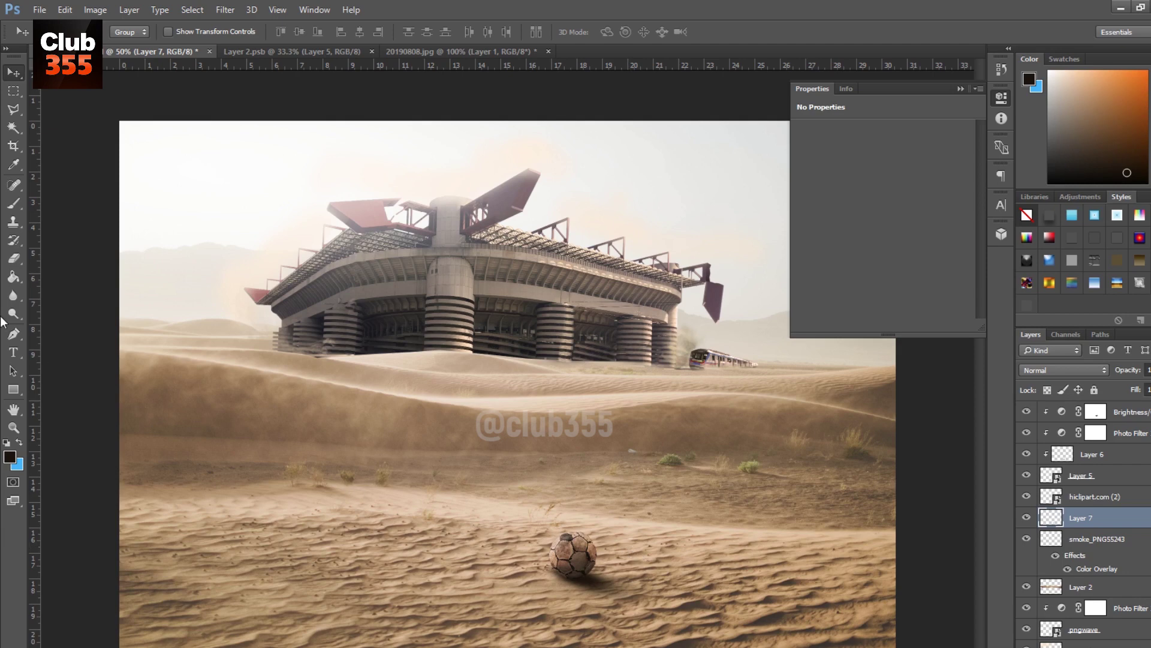
Step: Soften the shadow's edges with a 13% strength soft eraser
{"action": "key", "text": "e"}
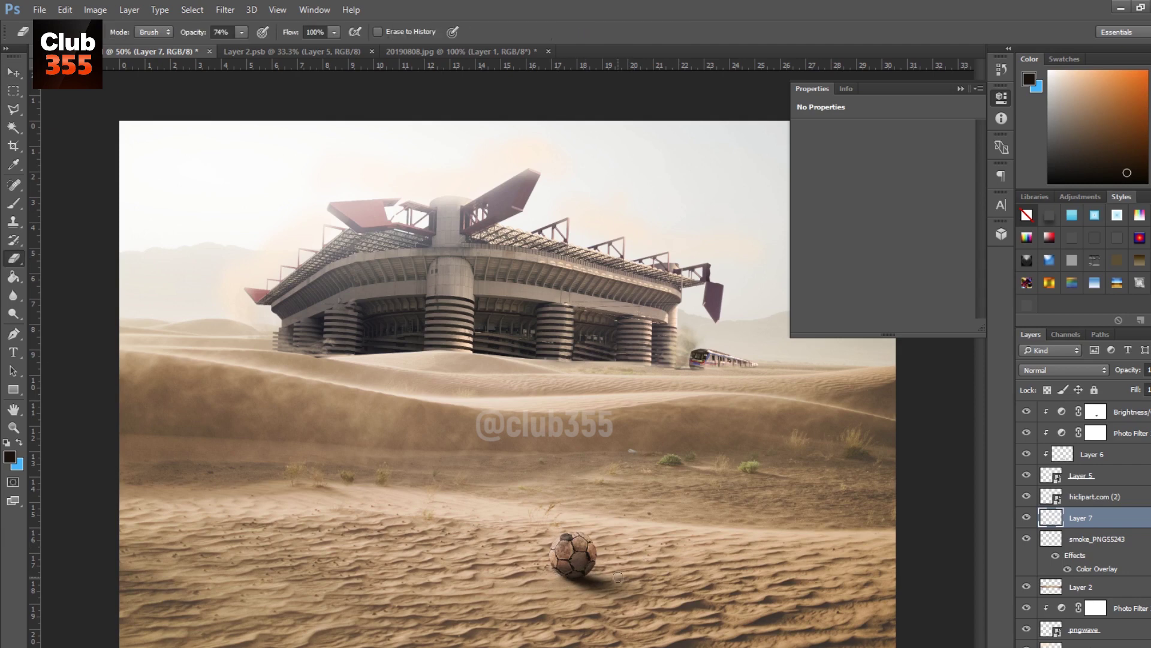
{"action": "right_click", "coordinate": [672, 385]}
{"action": "key", "text": "Return"}
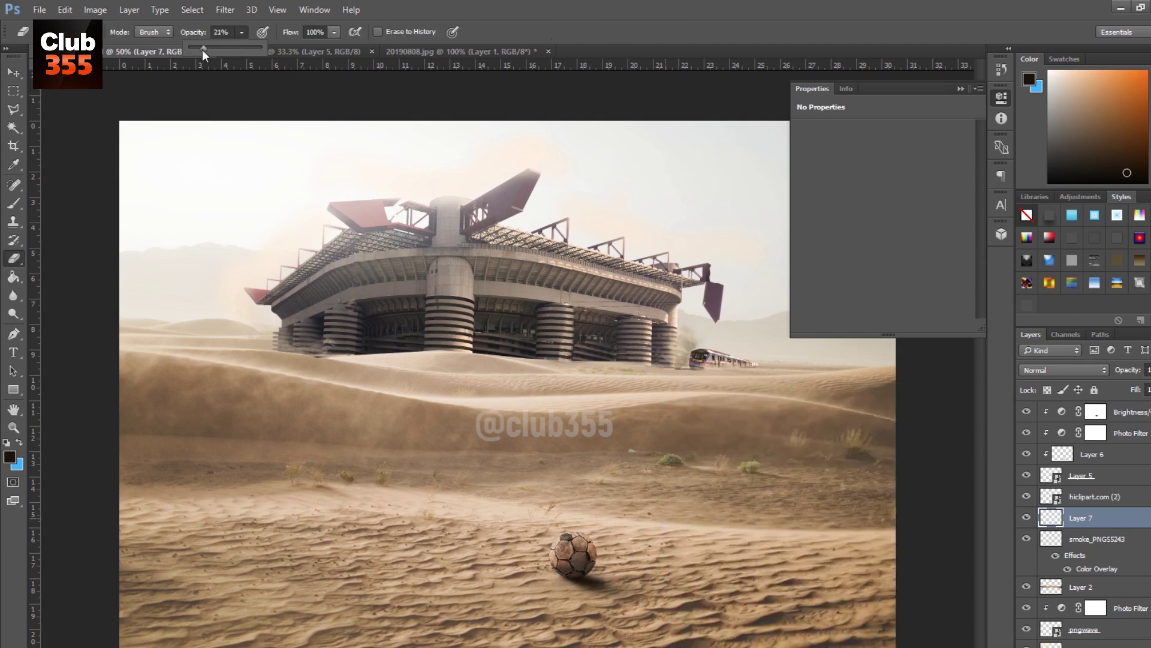
{"action": "key", "text": "1"}
{"action": "key", "text": "3"}
{"action": "left_click", "coordinate": [1002, 97]}
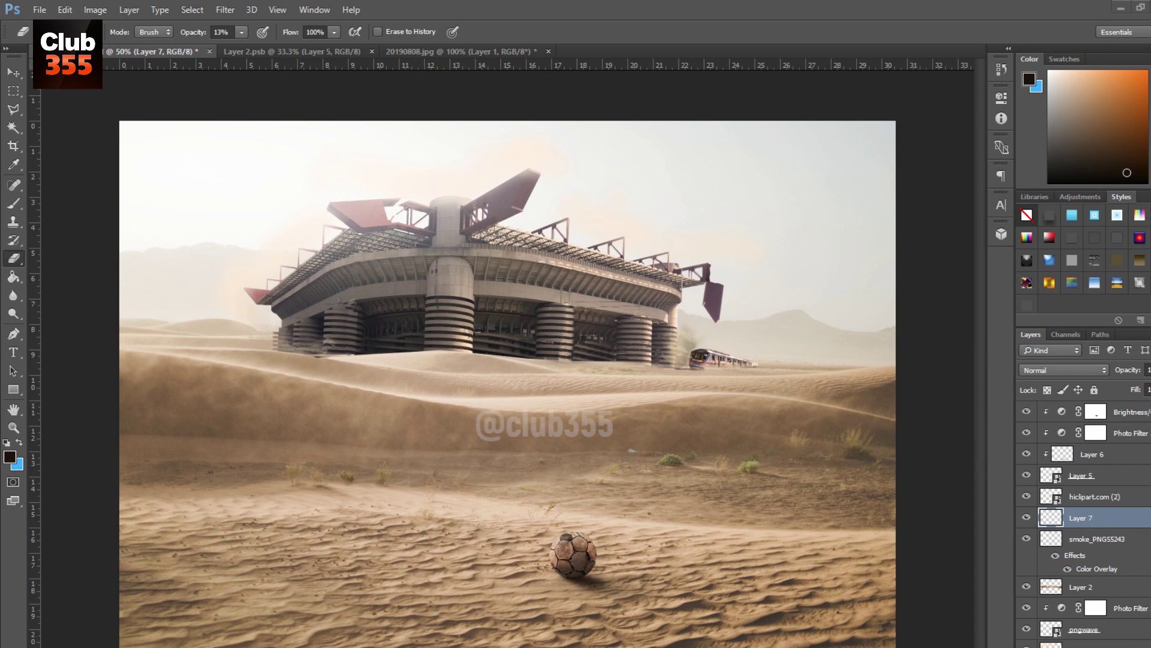
{"action": "key", "text": "alt+bracketright"}
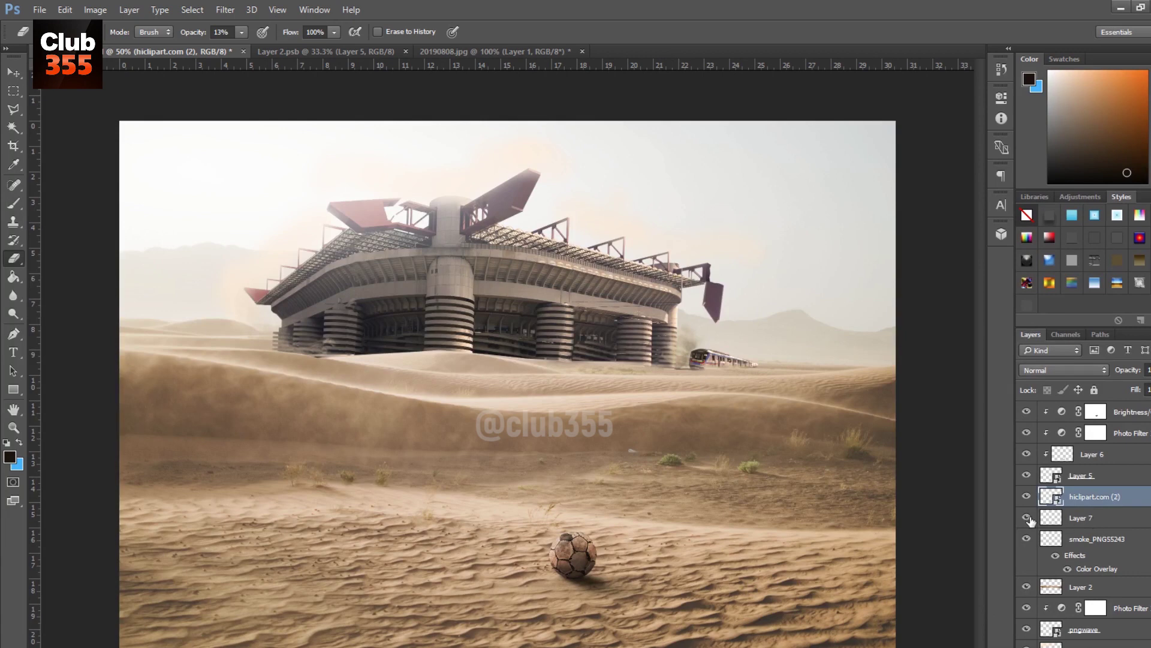
Step: Group Layer 7 with the layers above it, then undo that grouping from History
{"action": "left_click", "coordinate": [1103, 517]}
{"action": "left_click", "coordinate": [1126, 414], "text": "shift"}
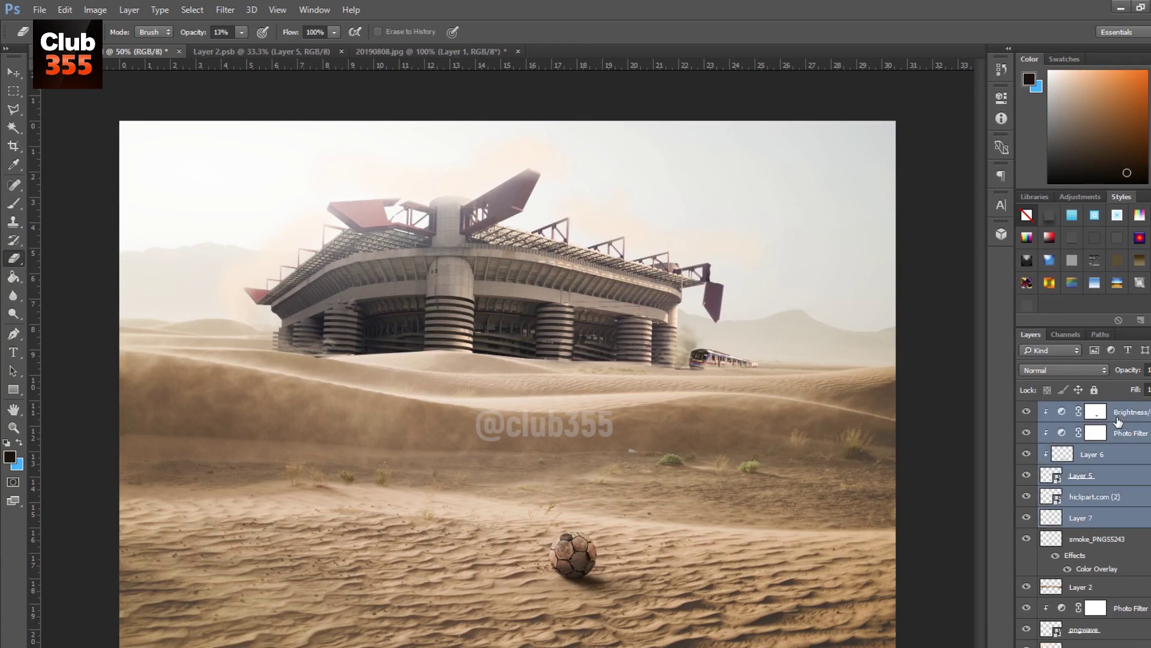
{"action": "key", "text": "ctrl+g"}
{"action": "key", "text": "ctrl+t"}
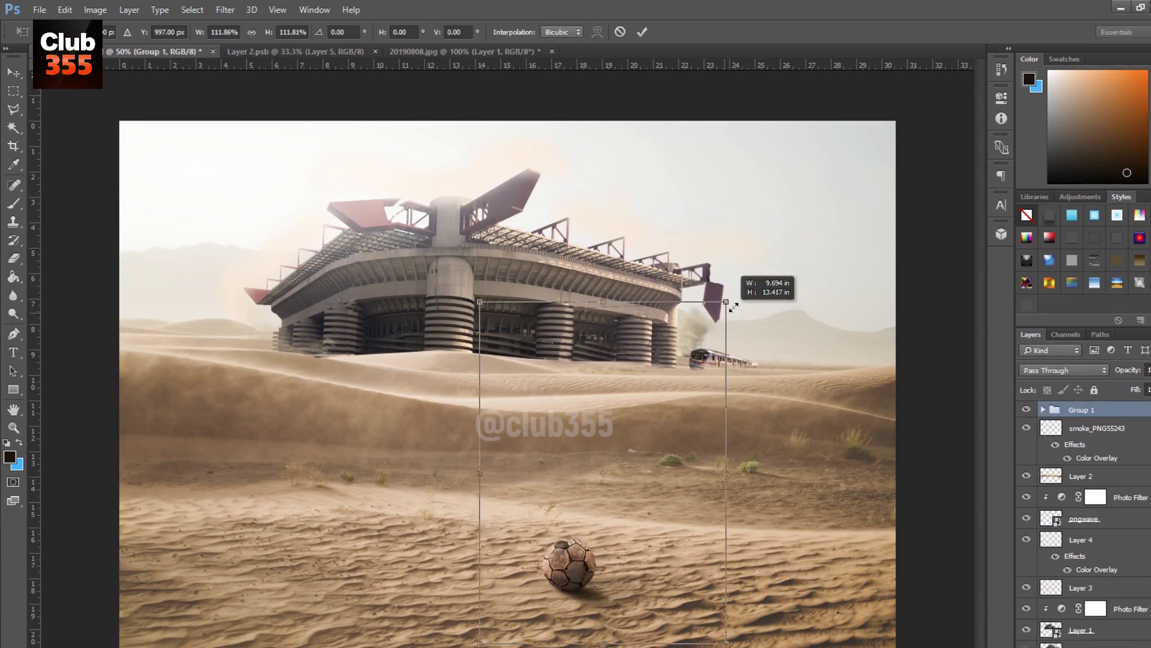
{"action": "key", "text": "Return"}
{"action": "key", "text": "e"}
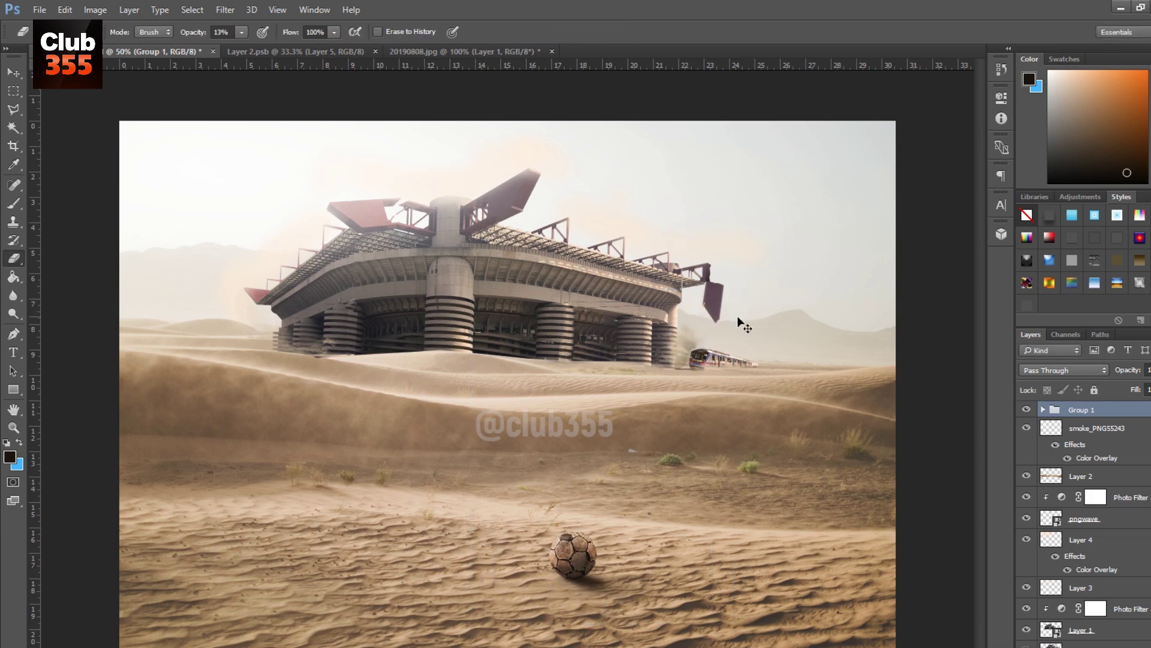
{"action": "left_click", "coordinate": [1002, 70]}
{"action": "left_click", "coordinate": [939, 98]}
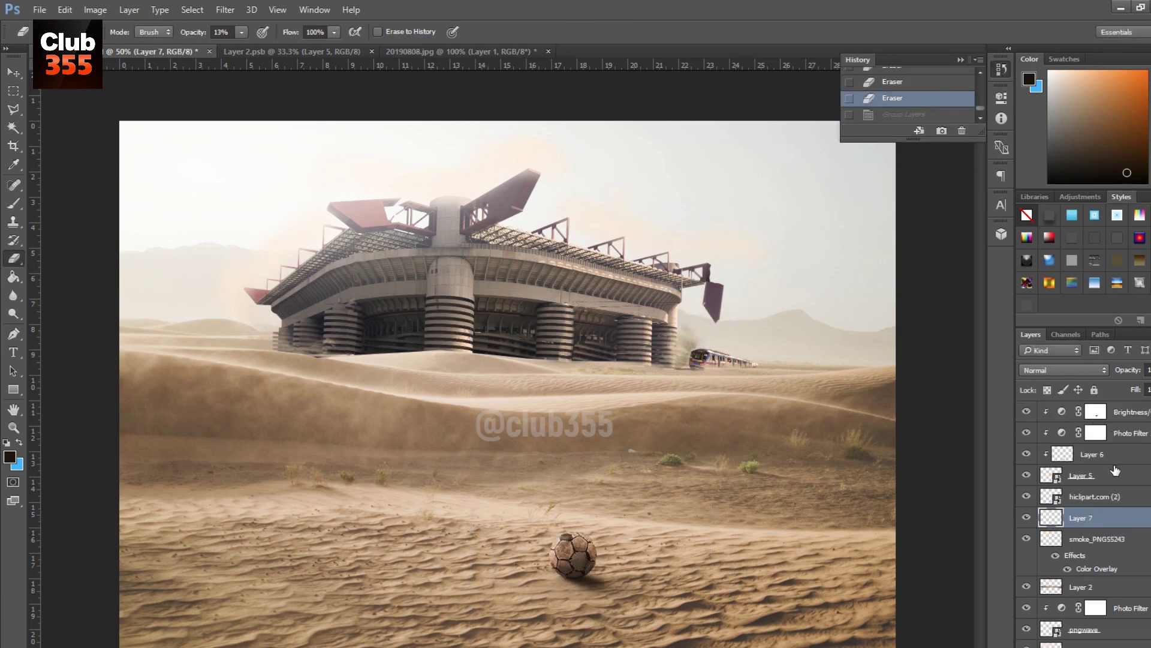
Step: Move hiclipart.com (2) below the smoke layer and group Layer 7 through the top adjustment into Group 1
{"action": "left_click_drag", "start_coordinate": [1080, 497], "coordinate": [1113, 559]}
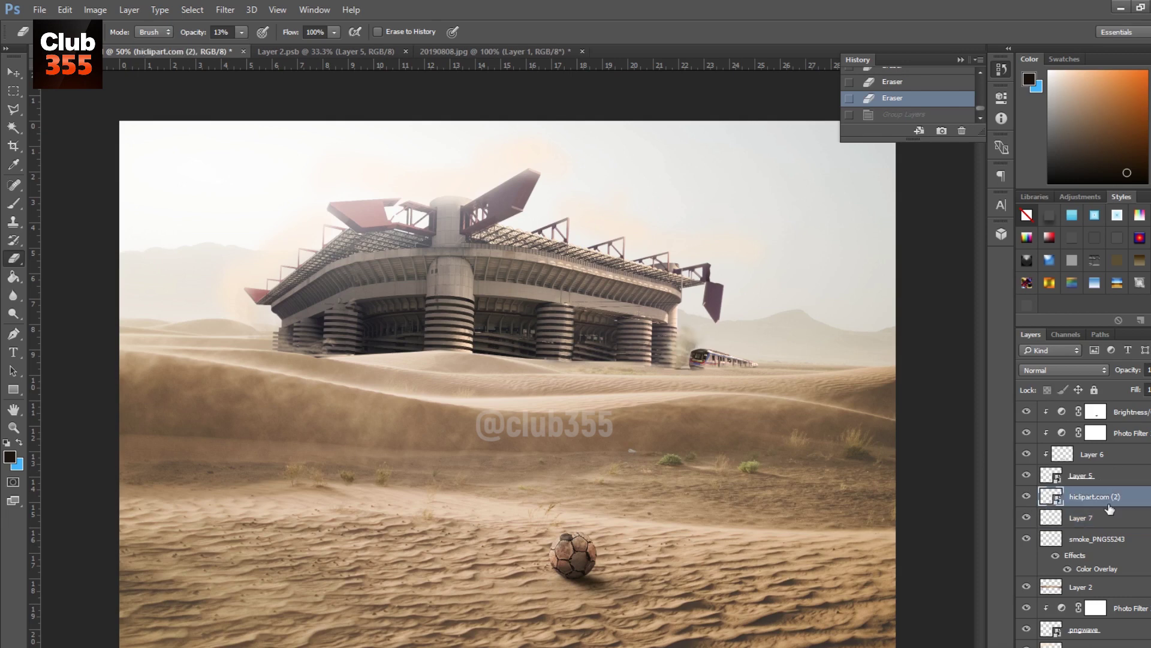
{"action": "scroll", "coordinate": [1107, 525], "scroll_direction": "up", "scroll_amount": 1}
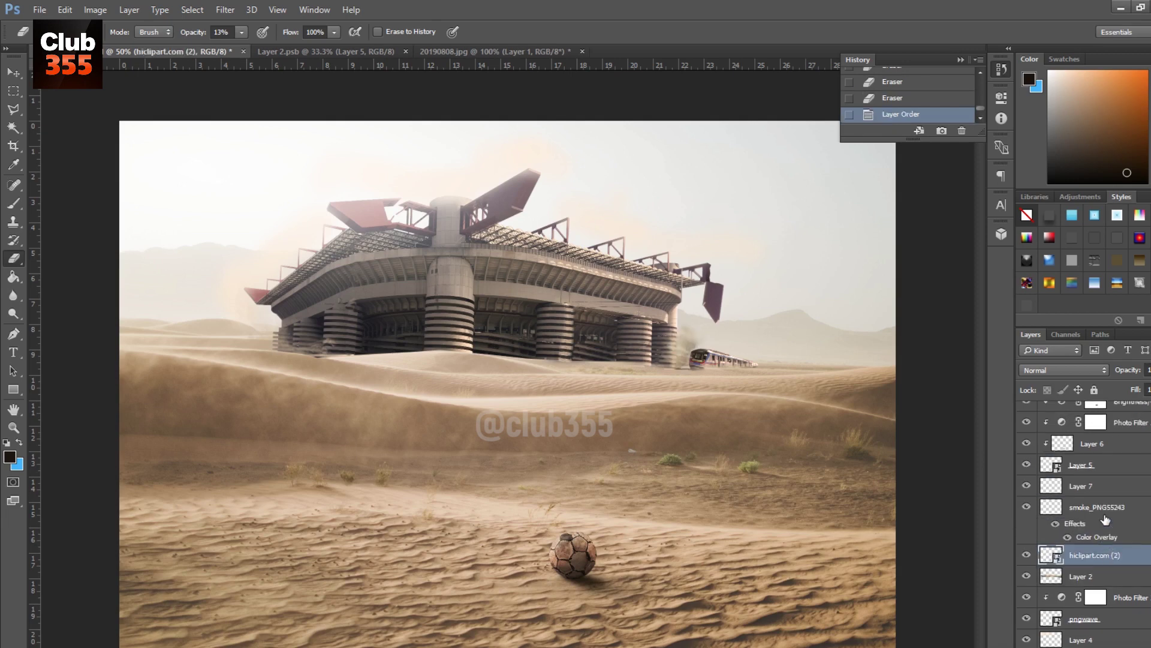
{"action": "left_click", "coordinate": [1080, 486]}
{"action": "scroll", "coordinate": [1103, 480], "scroll_direction": "up", "scroll_amount": 1}
{"action": "left_click", "coordinate": [1092, 407], "text": "shift"}
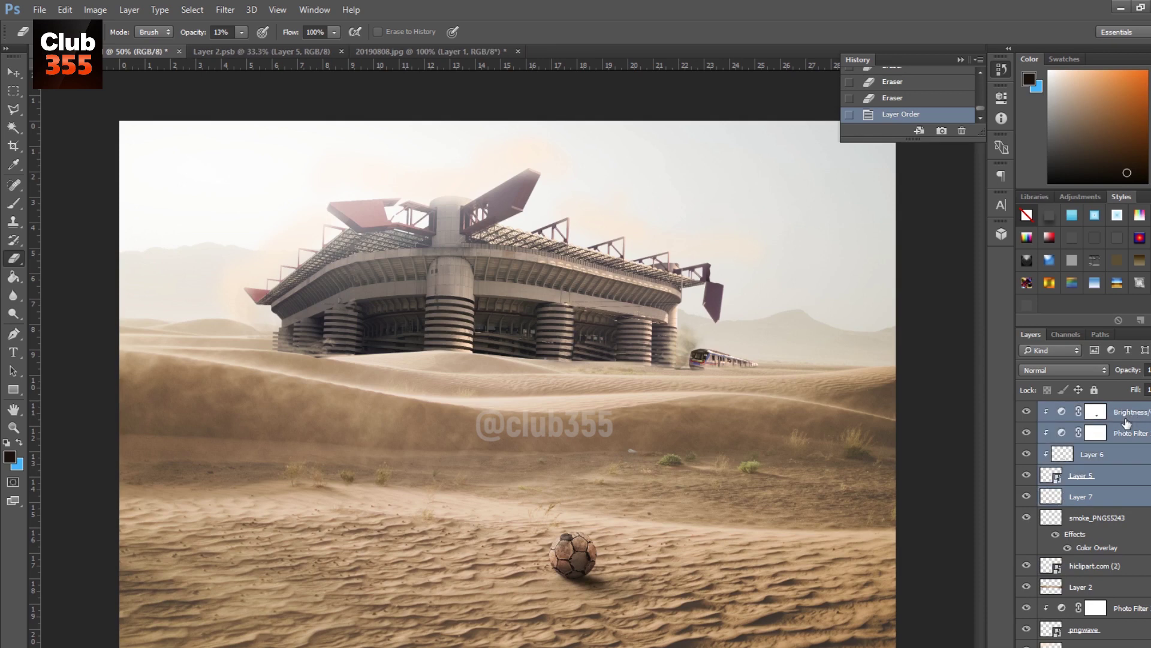
{"action": "key", "text": "ctrl+g"}
Step: Enlarge the football group to about 131% and reposition it in the sand
{"action": "key", "text": "ctrl+t"}
{"action": "left_click_drag", "start_coordinate": [643, 516], "coordinate": [683, 489]}
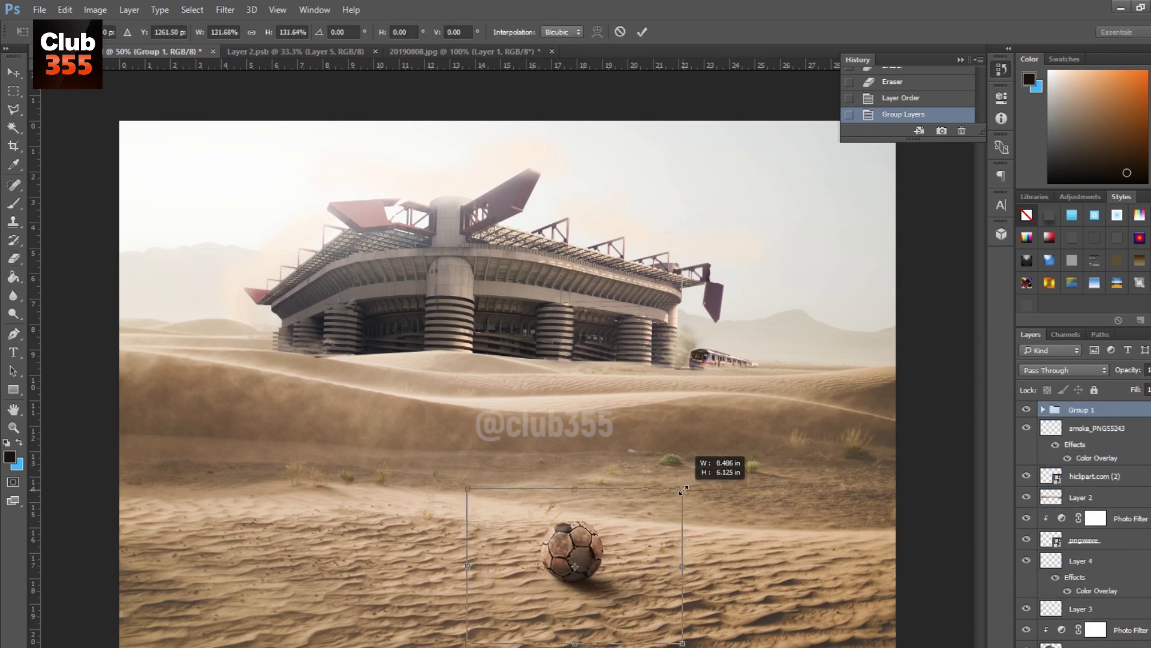
{"action": "left_click_drag", "start_coordinate": [663, 527], "coordinate": [578, 535]}
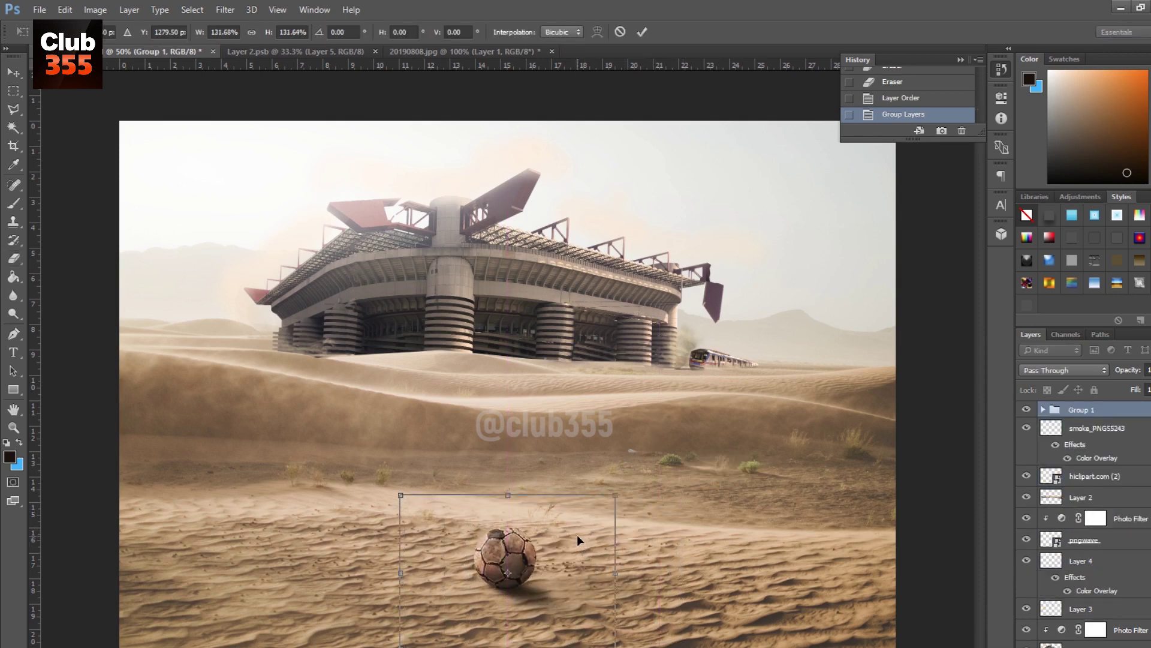
{"action": "key", "text": "Return"}
{"action": "key", "text": "e"}
Step: Nudge the football into its final spot in the foreground sand
{"action": "key", "text": "v"}
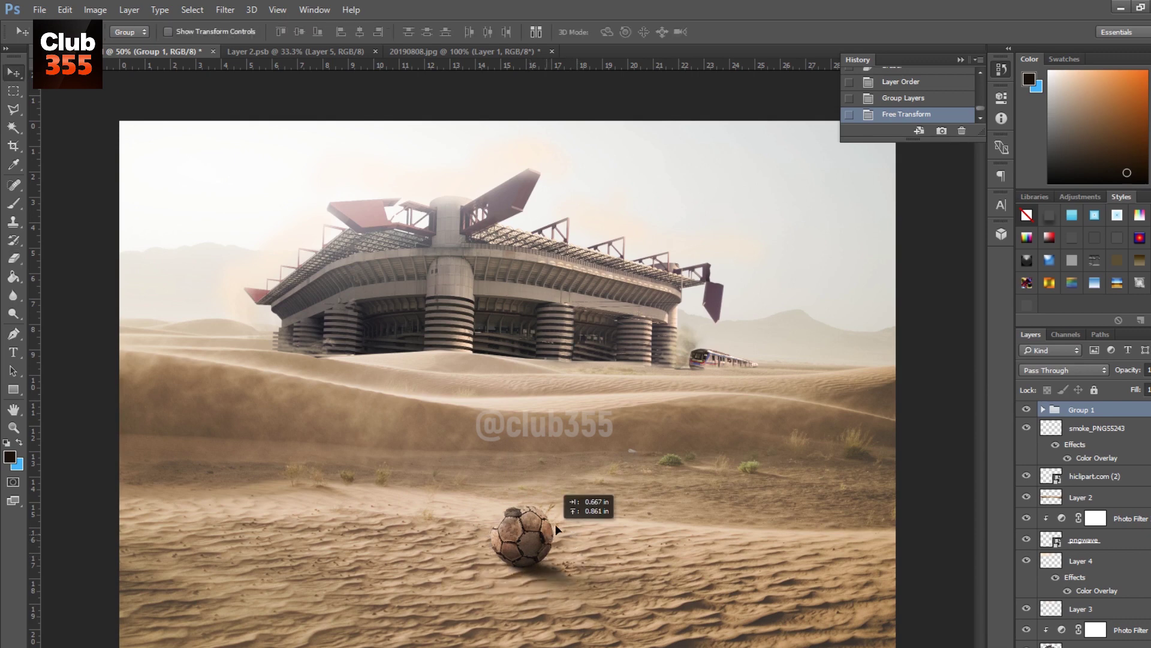
{"action": "left_click_drag", "start_coordinate": [528, 557], "coordinate": [555, 547]}
{"action": "left_click_drag", "start_coordinate": [600, 581], "coordinate": [604, 600]}
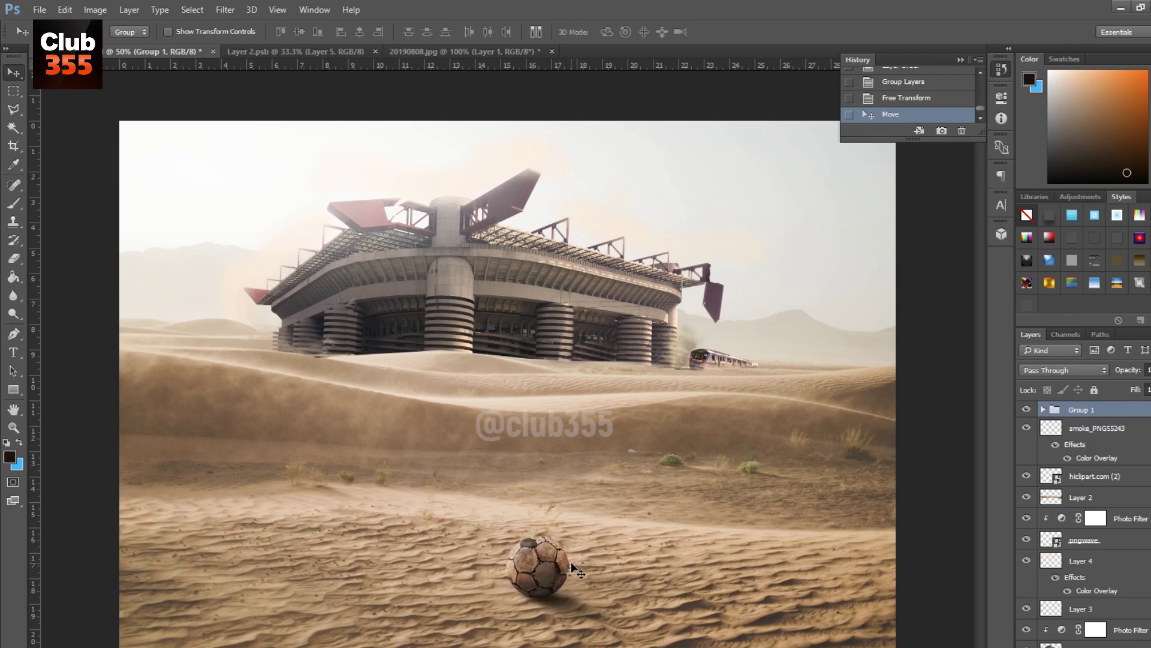
{"action": "left_click_drag", "start_coordinate": [575, 562], "coordinate": [573, 558]}
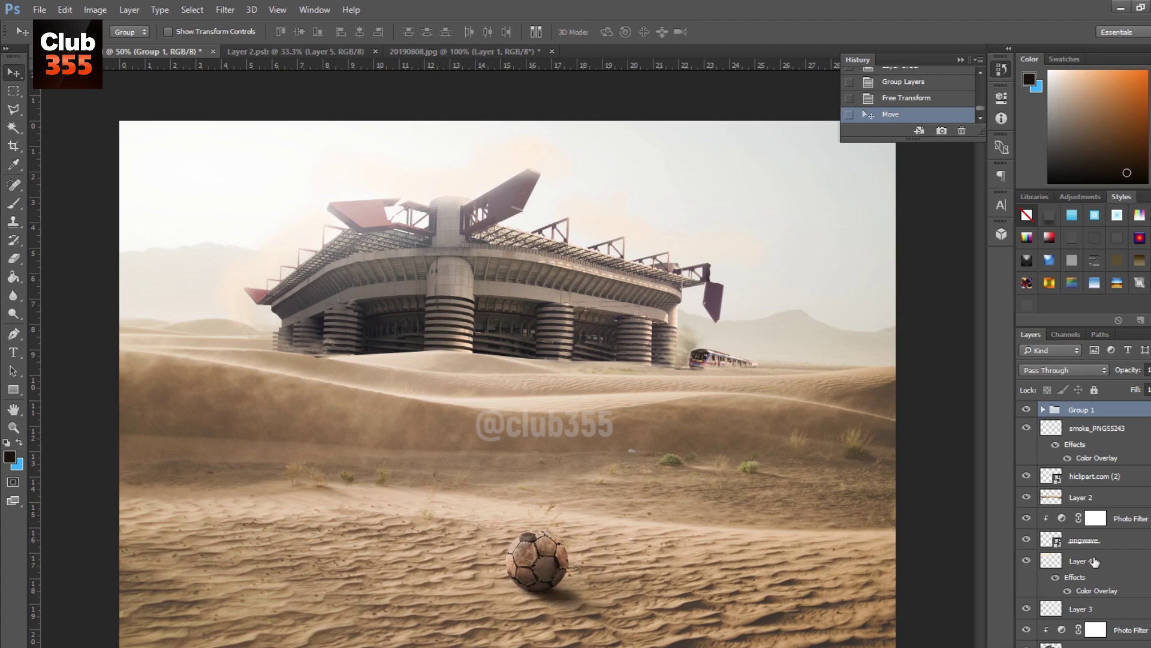
Step: Add an S-curve Curves adjustment and a slightly denser warming Photo Filter over the scene
{"action": "left_click", "coordinate": [1119, 646]}
{"action": "left_click", "coordinate": [1093, 480]}
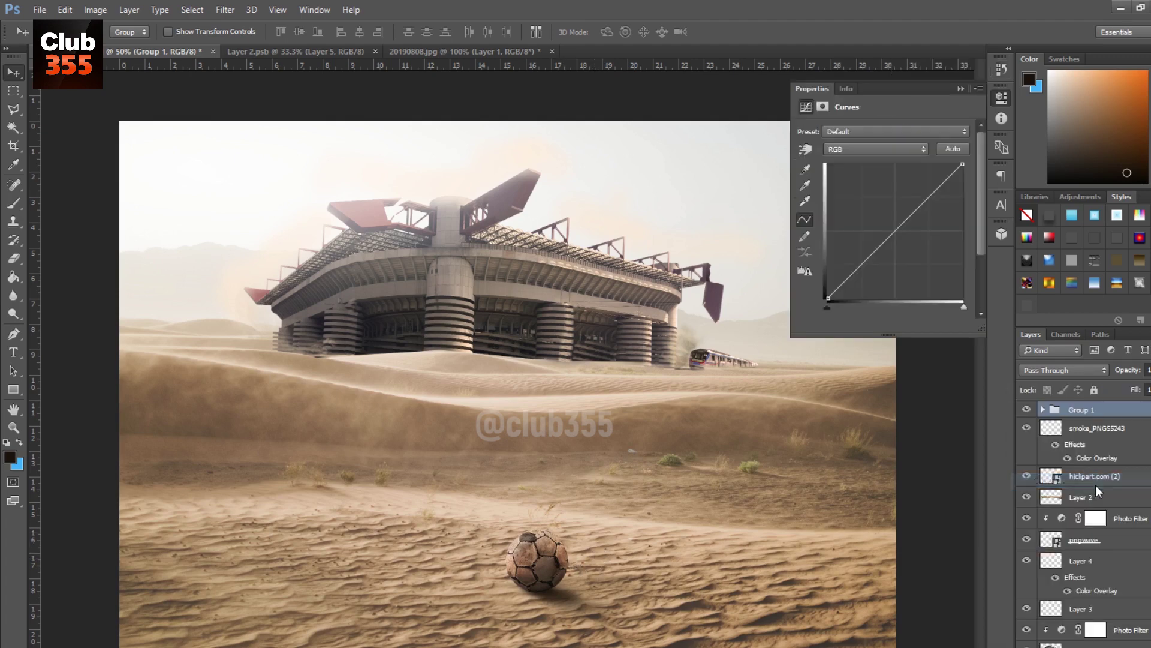
{"action": "left_click_drag", "start_coordinate": [914, 207], "coordinate": [893, 235]}
{"action": "left_click", "coordinate": [1090, 585]}
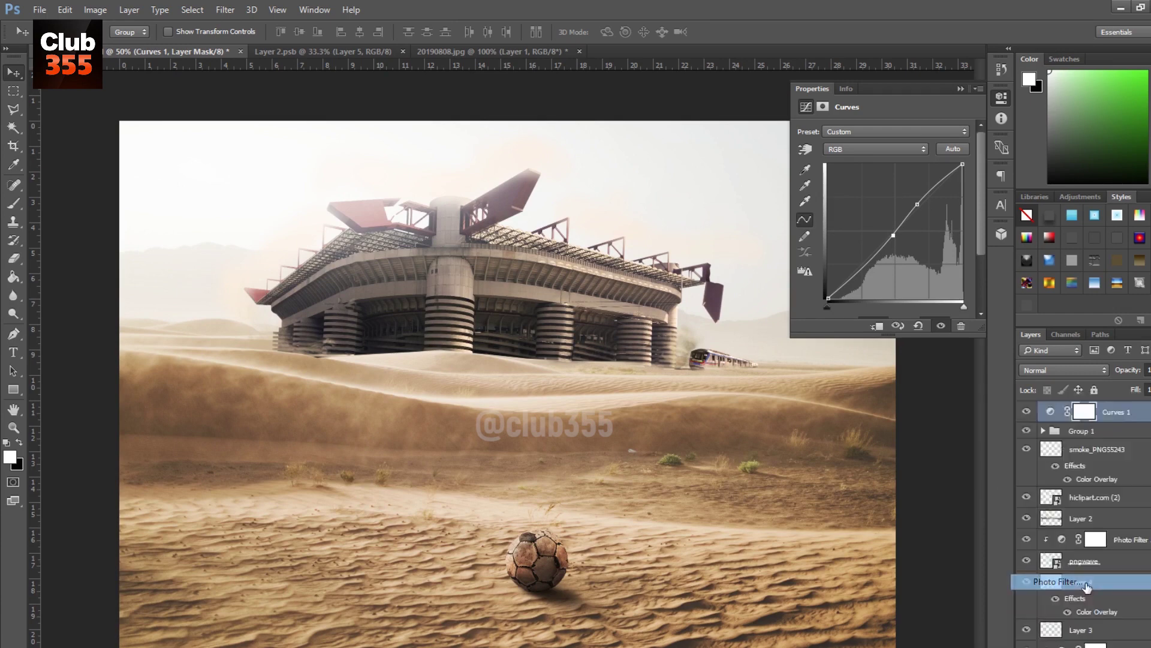
{"action": "left_click_drag", "start_coordinate": [869, 192], "coordinate": [888, 199]}
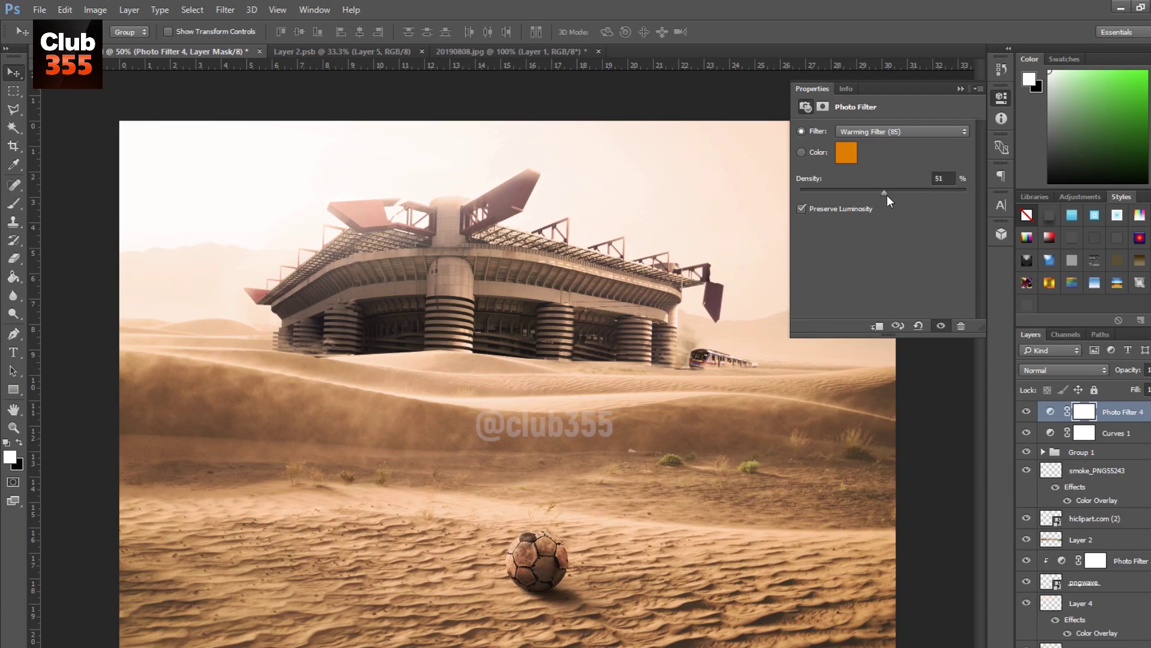
{"action": "left_click", "coordinate": [969, 89]}
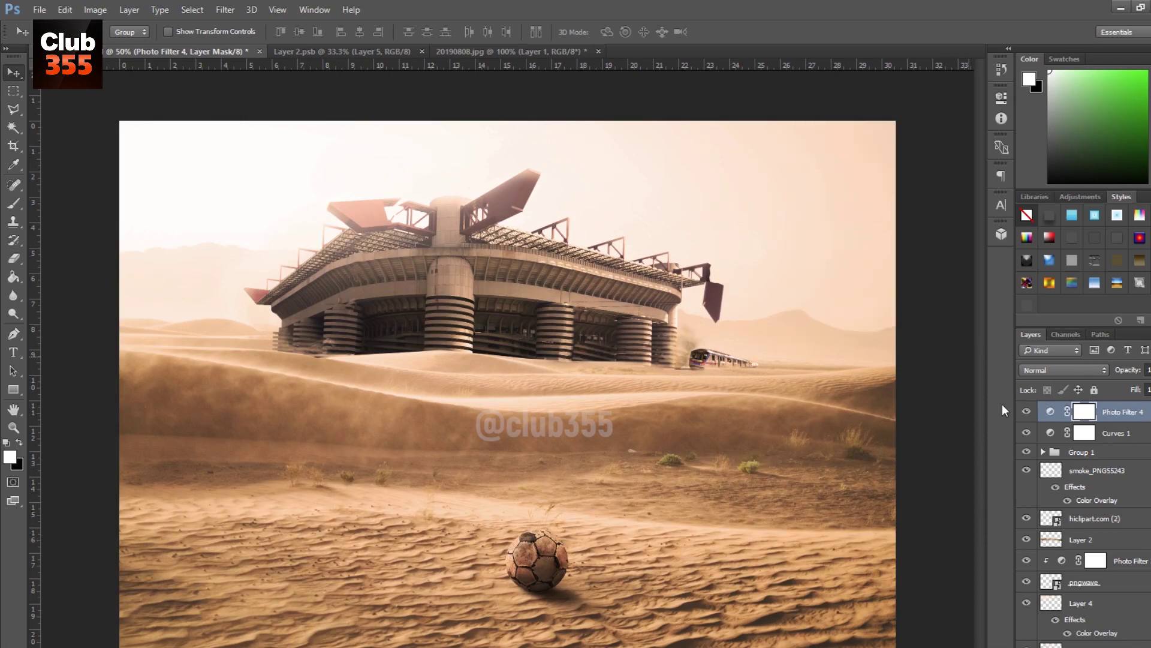
Step: Group Layer 1 with its Photo Filter layer
{"action": "scroll", "coordinate": [1110, 540], "scroll_direction": "down", "scroll_amount": 2}
{"action": "left_click", "coordinate": [1128, 603]}
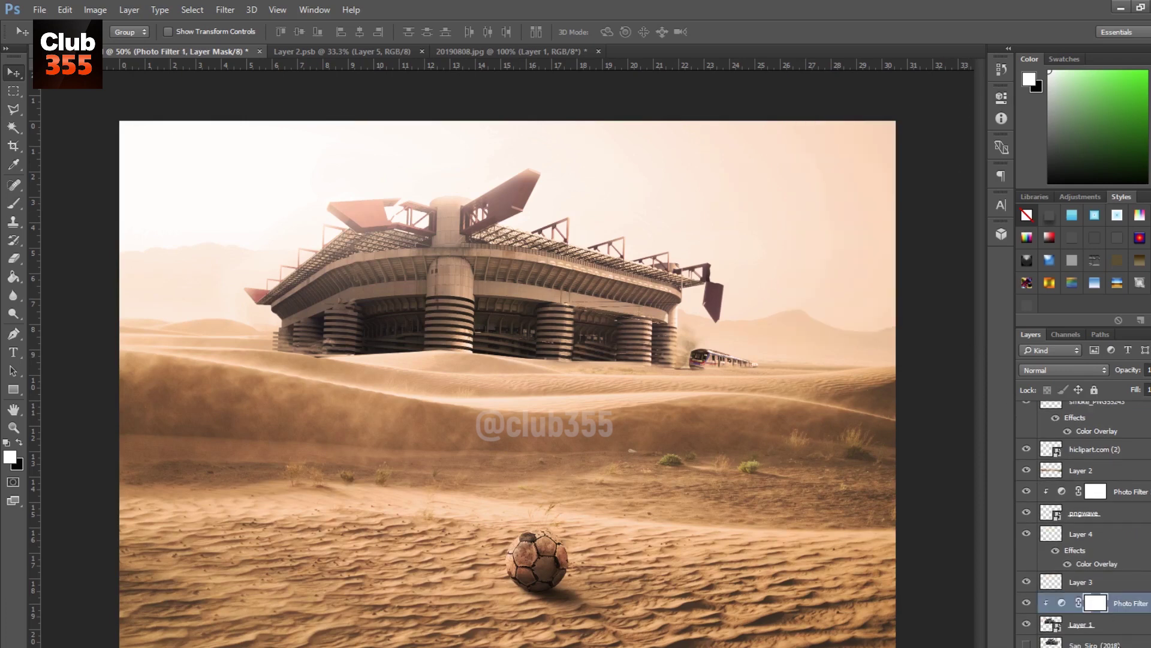
{"action": "left_click", "coordinate": [1110, 624]}
{"action": "key", "text": "ctrl+g"}
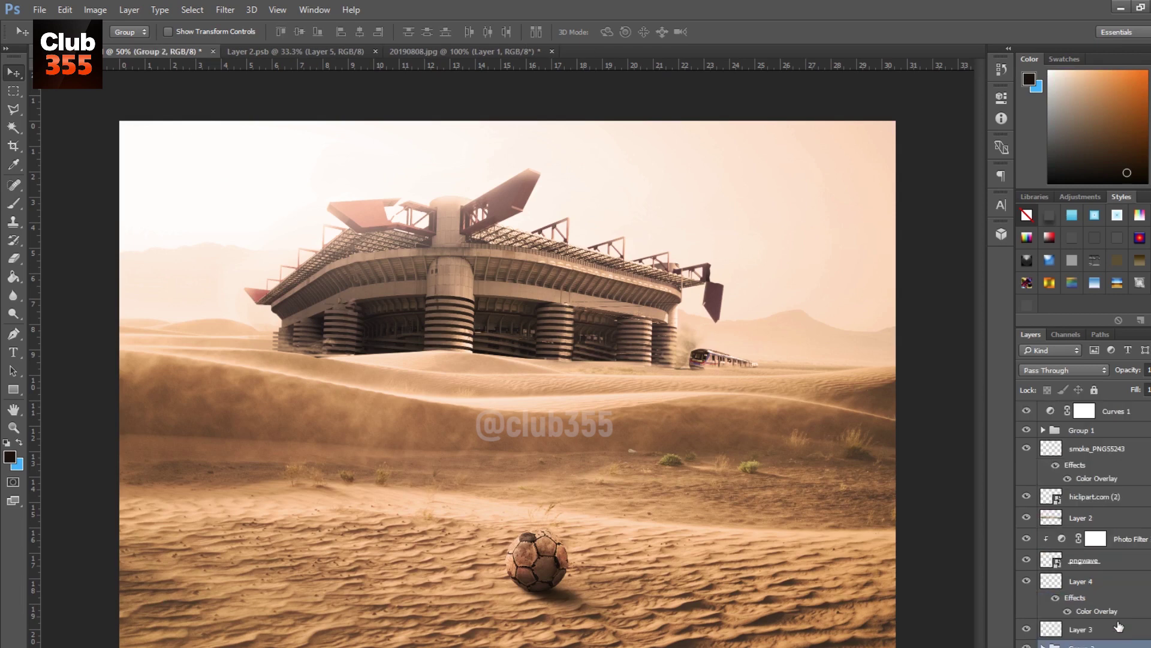
Step: Duplicate Group 2 and convert the copy to a smart object
{"action": "key", "text": "ctrl+j"}
{"action": "right_click", "coordinate": [1098, 636]}
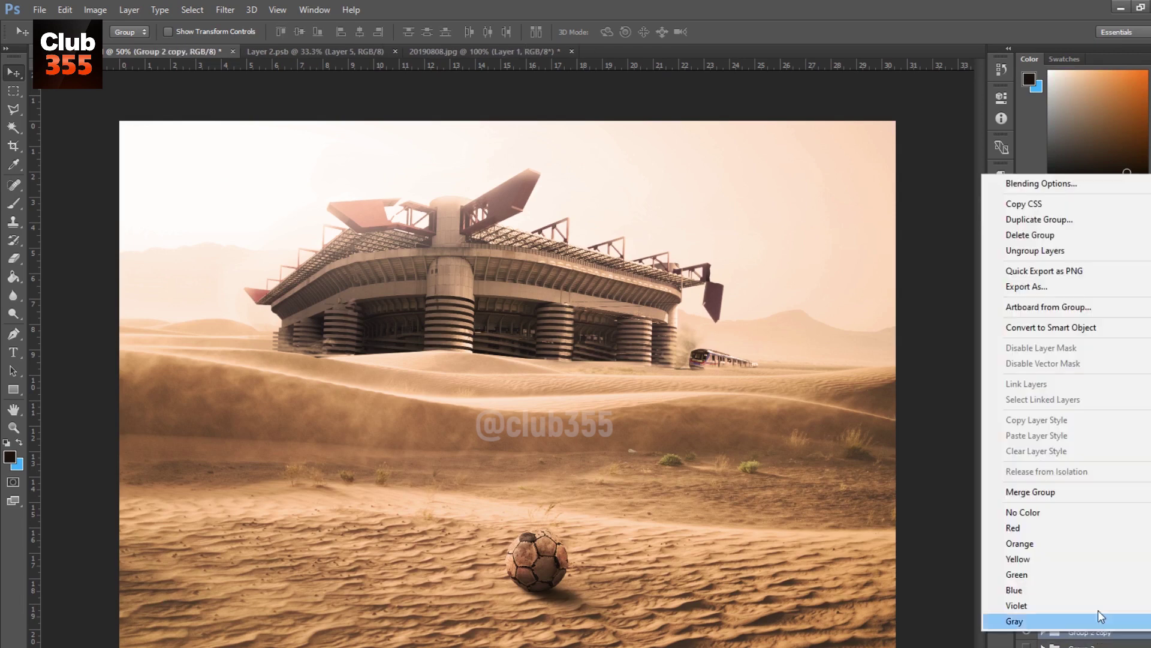
{"action": "left_click", "coordinate": [1042, 327]}
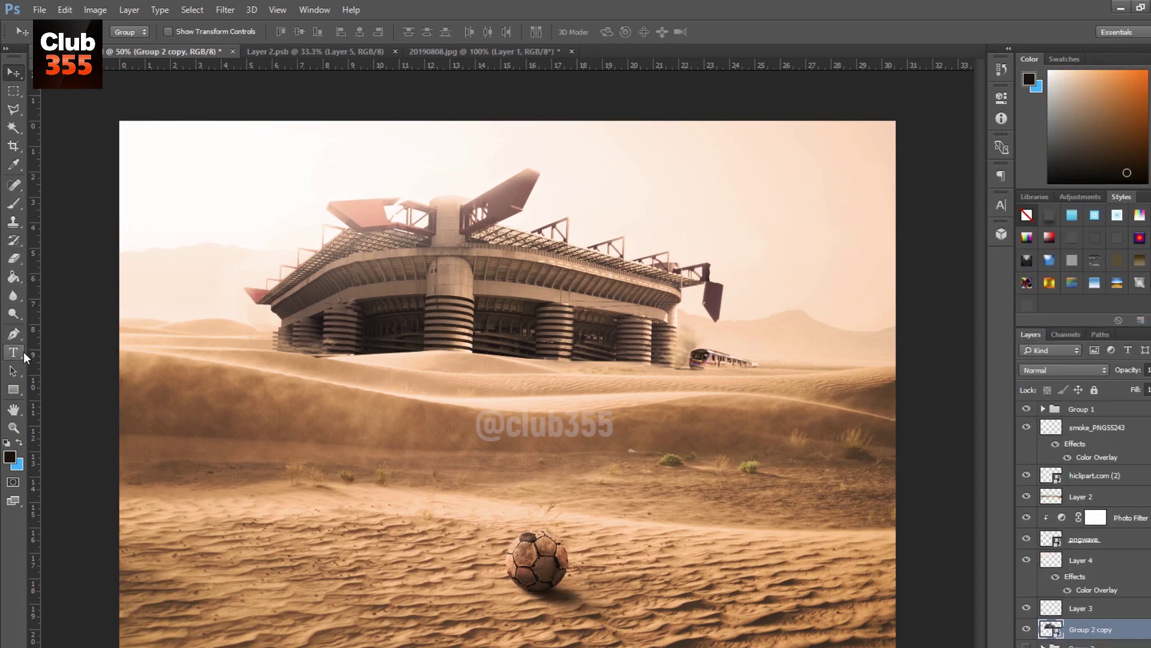
Step: Rasterize the copy and blur the stadium's lower left edge, base and roof edges
{"action": "left_click", "coordinate": [13, 295]}
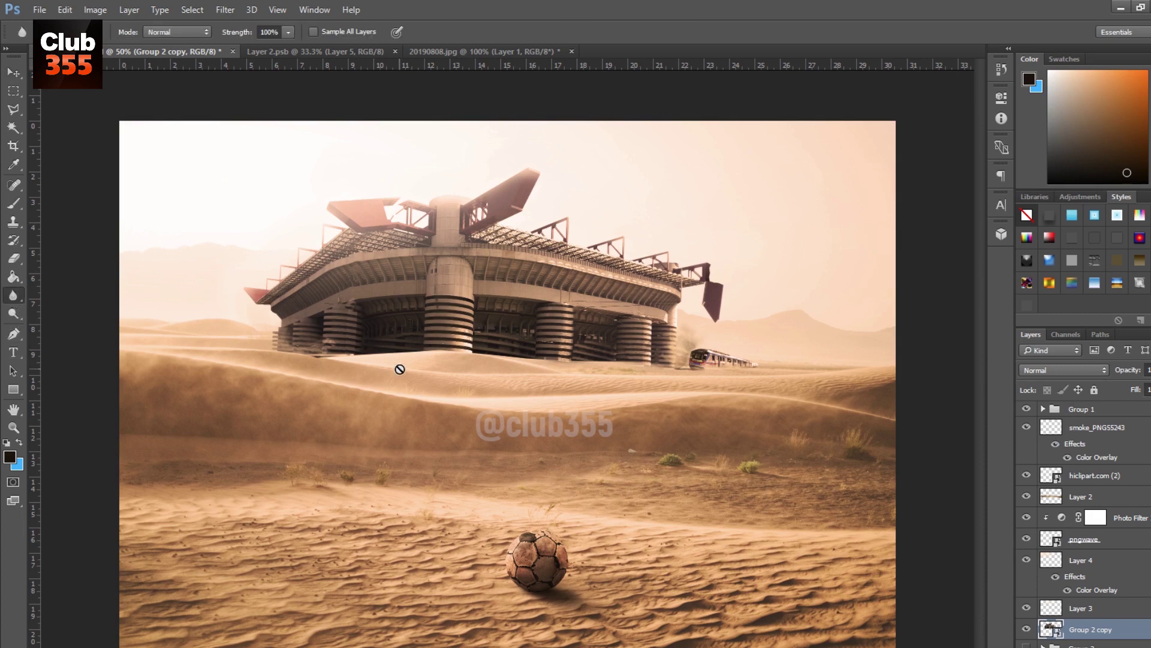
{"action": "left_click", "coordinate": [399, 369]}
{"action": "left_click", "coordinate": [558, 295]}
{"action": "mouse_move", "coordinate": [291, 356]}
{"action": "left_mouse_down"}
{"action": "mouse_move", "coordinate": [330, 243]}
{"action": "mouse_move", "coordinate": [579, 369]}
{"action": "left_mouse_up"}
{"action": "mouse_move", "coordinate": [579, 369]}
{"action": "left_mouse_down"}
{"action": "mouse_move", "coordinate": [553, 204]}
{"action": "mouse_move", "coordinate": [535, 184]}
{"action": "mouse_move", "coordinate": [370, 192]}
{"action": "mouse_move", "coordinate": [425, 250]}
{"action": "left_mouse_up"}
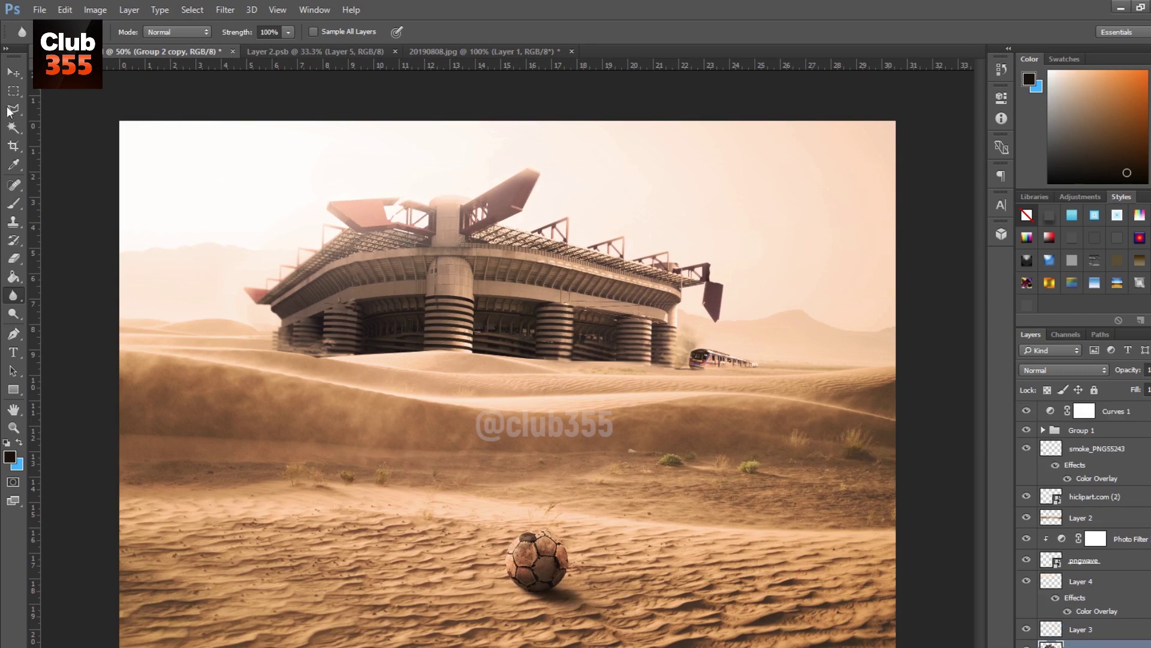
{"action": "left_click", "coordinate": [16, 75]}
{"action": "key", "text": "ctrl+minus"}
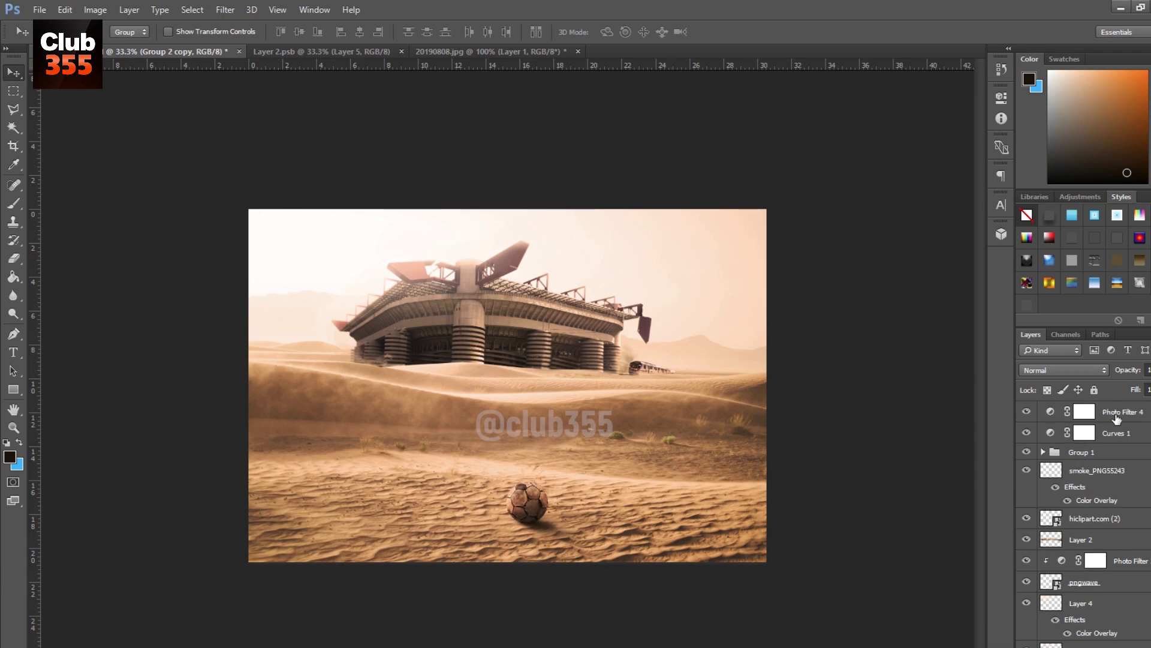
Step: Group all layers into Group 3, duplicate it and convert the copy to a smart object
{"action": "scroll", "coordinate": [1108, 604], "scroll_direction": "down", "scroll_amount": 2}
{"action": "key", "text": "ctrl+g"}
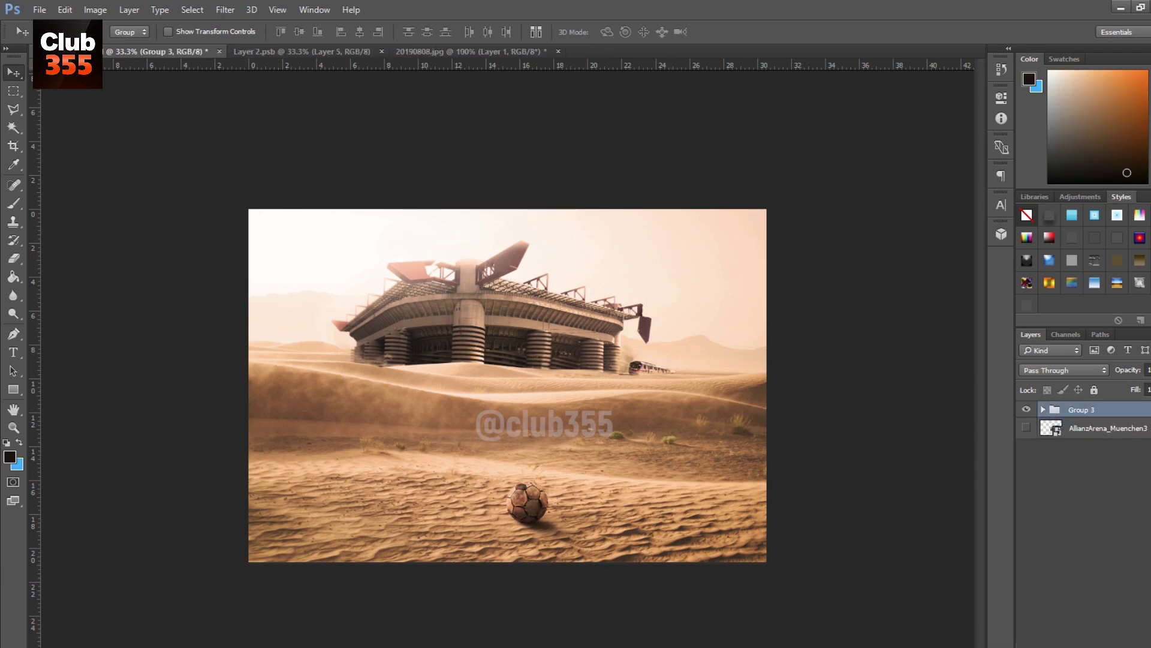
{"action": "key", "text": "ctrl+j"}
{"action": "right_click", "coordinate": [1119, 416]}
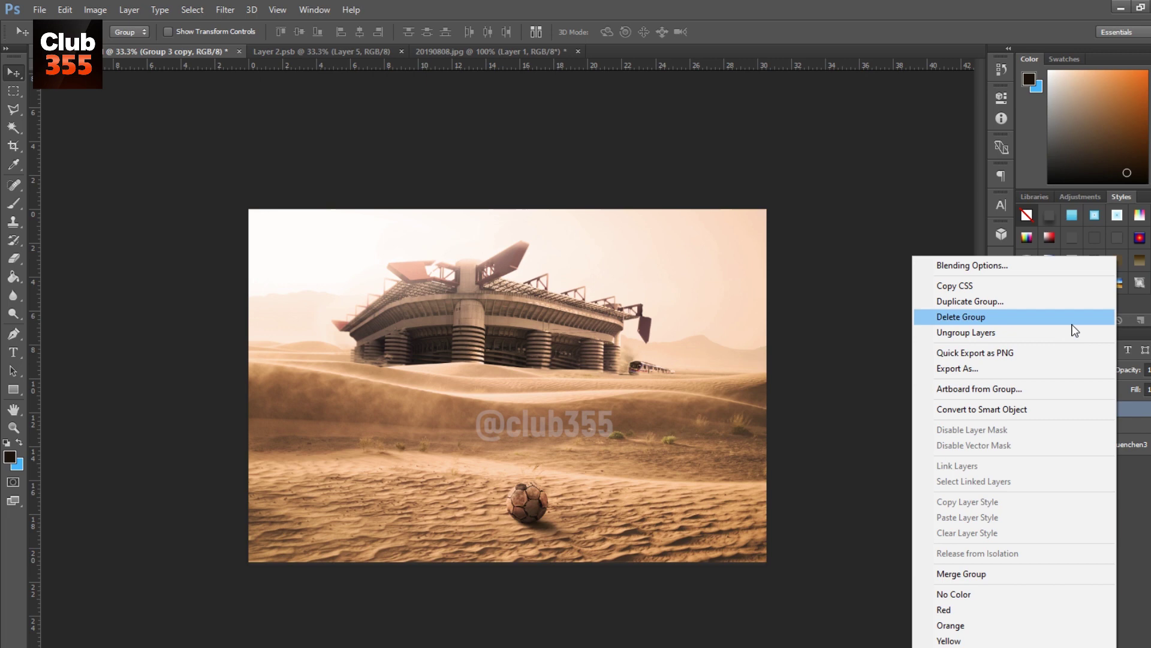
{"action": "left_click", "coordinate": [1034, 407]}
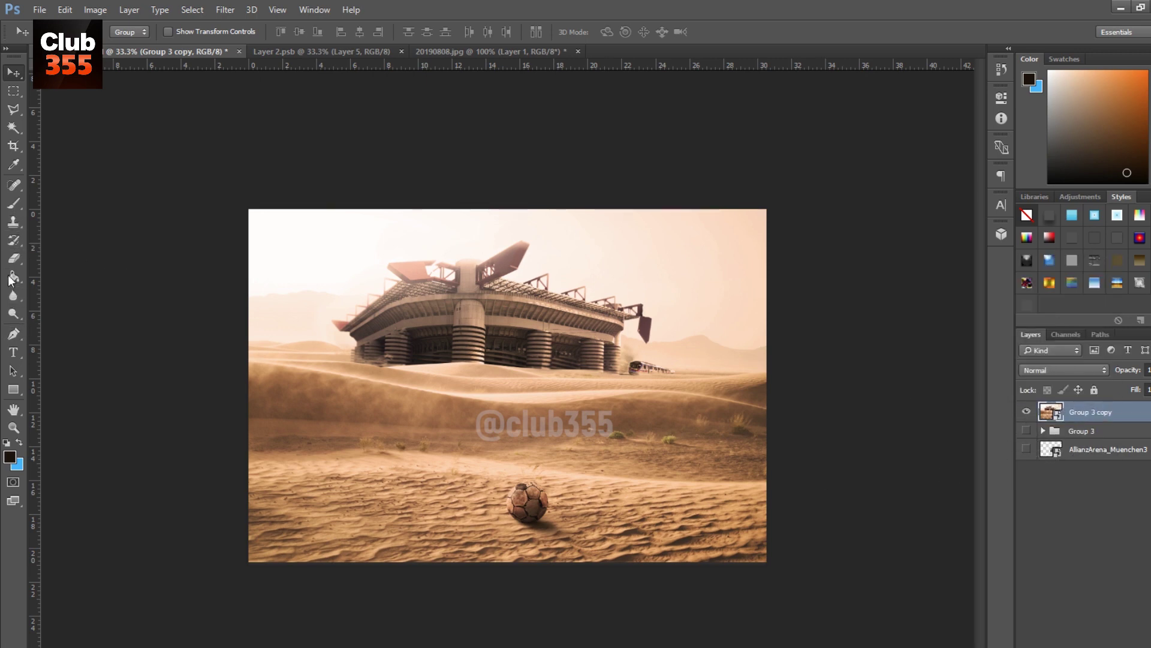
Step: Rasterize the copy and give the Blur tool a very large soft brush
{"action": "left_click", "coordinate": [14, 296]}
{"action": "right_click", "coordinate": [530, 388]}
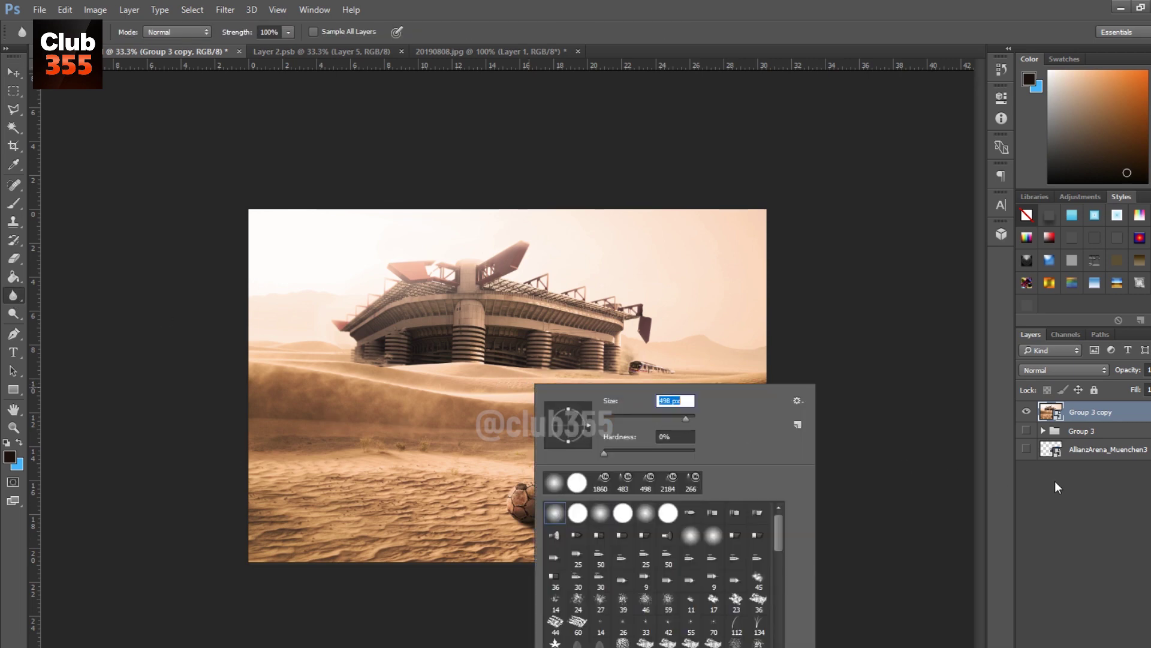
{"action": "key", "text": "Return"}
{"action": "left_click", "coordinate": [592, 326]}
{"action": "left_click", "coordinate": [563, 364]}
{"action": "right_click", "coordinate": [558, 318]}
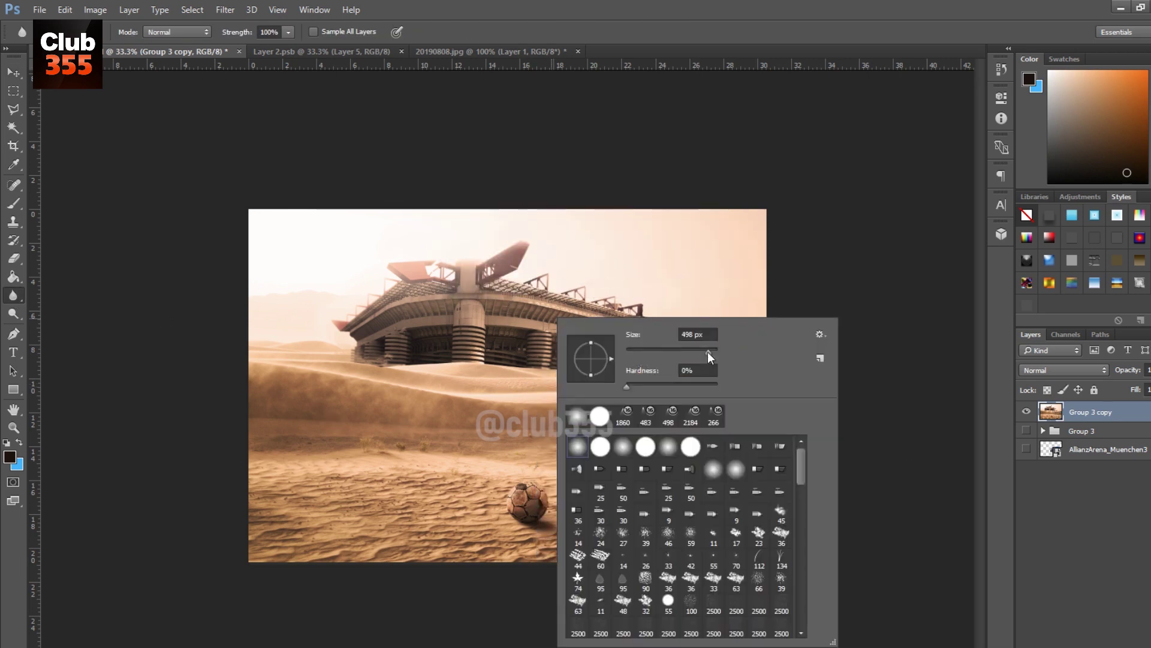
{"action": "left_click", "coordinate": [228, 498]}
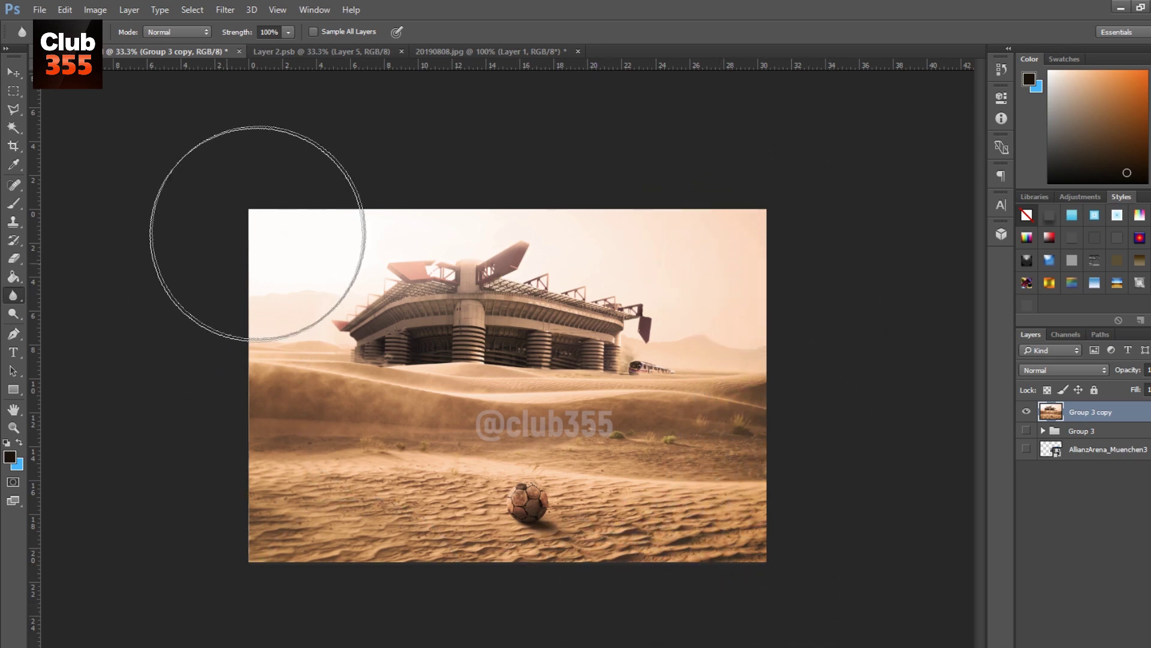
Step: Scale the merged Group 3 copy to about 101.6% and shift it slightly down
{"action": "key", "text": "v"}
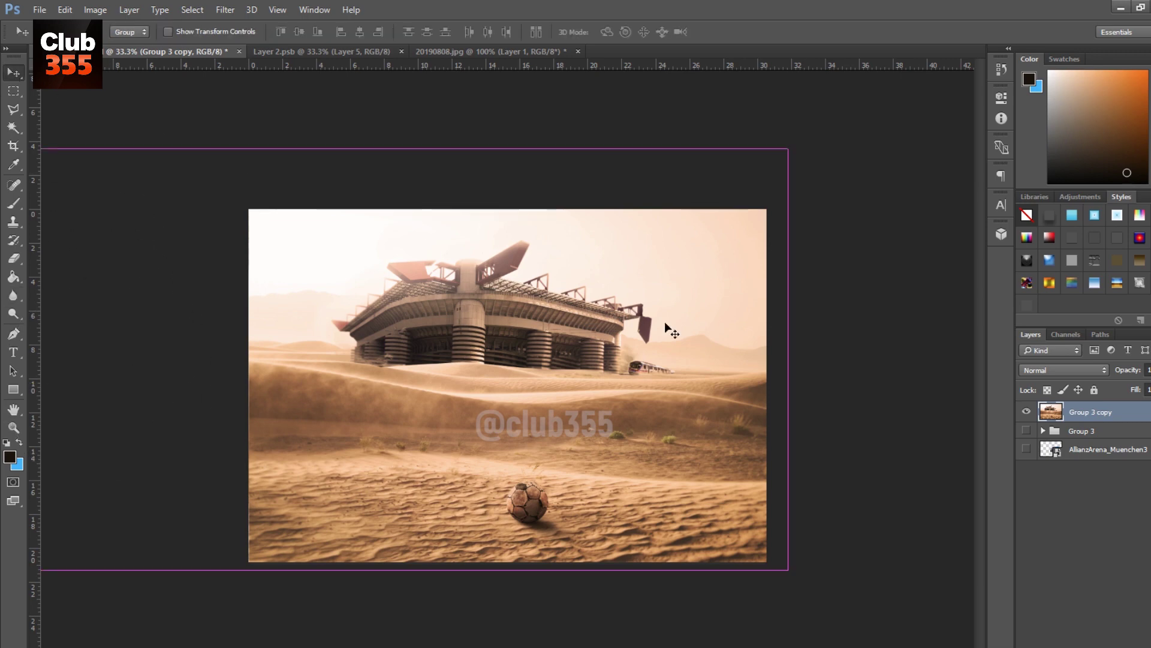
{"action": "key", "text": "ctrl+t"}
{"action": "left_click_drag", "start_coordinate": [790, 146], "coordinate": [795, 146]}
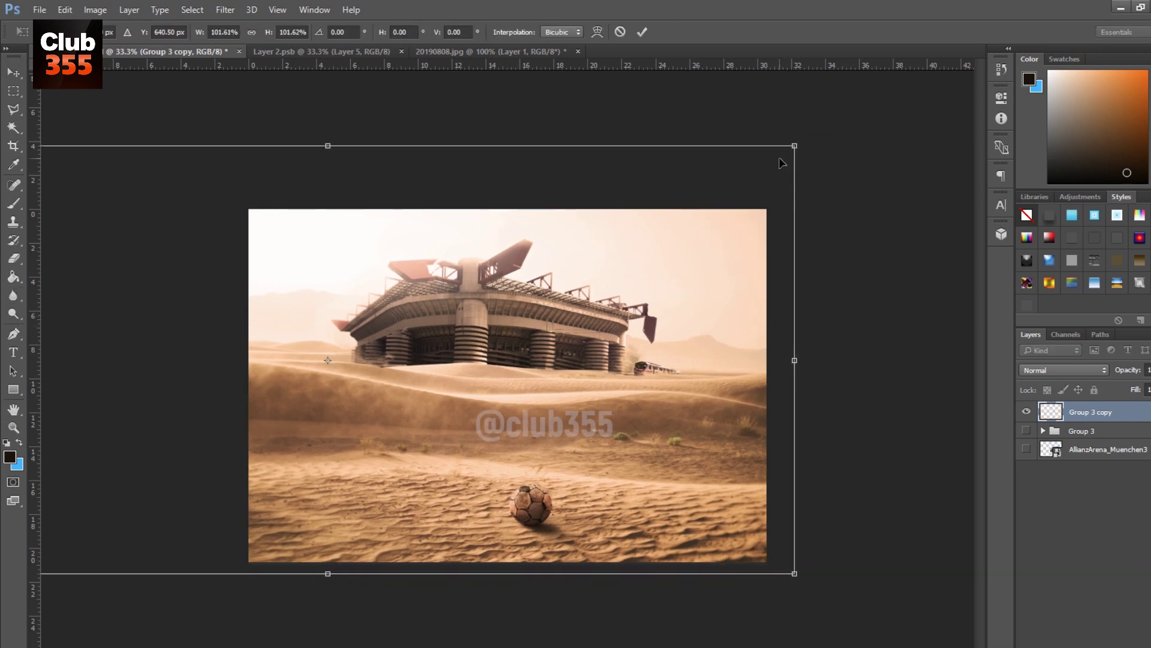
{"action": "key", "text": "Return"}
{"action": "mouse_move", "coordinate": [724, 274]}
{"action": "left_mouse_down"}
{"action": "mouse_move", "coordinate": [720, 284]}
{"action": "mouse_move", "coordinate": [724, 275]}
{"action": "left_mouse_up"}
{"action": "key", "text": "ctrl+plus"}
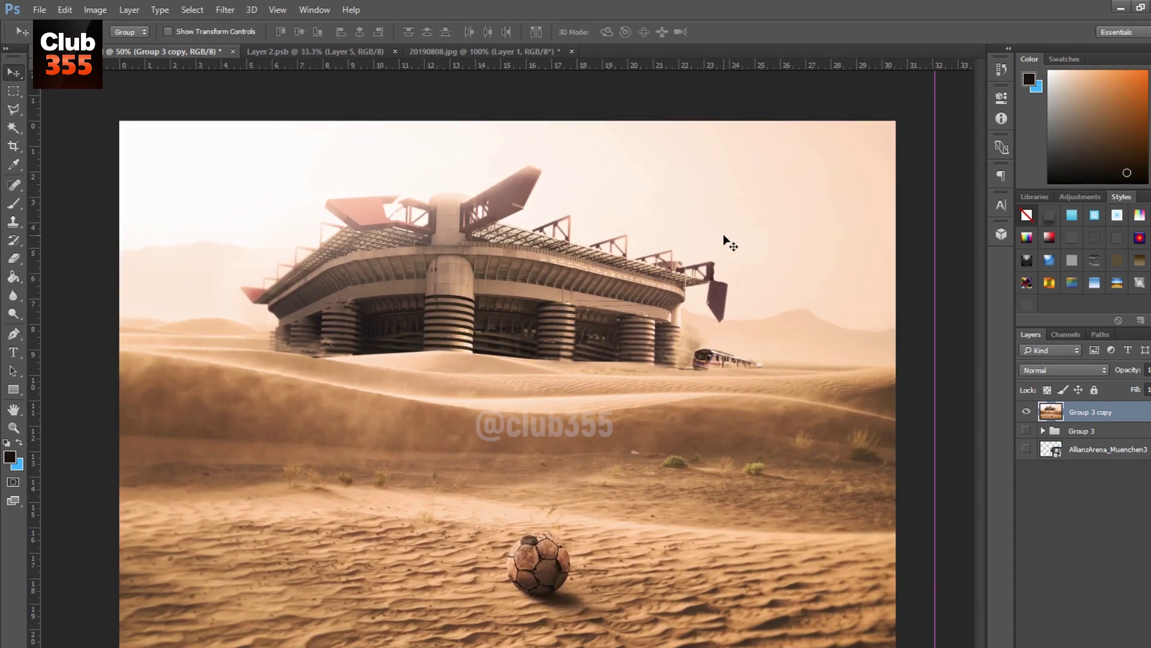